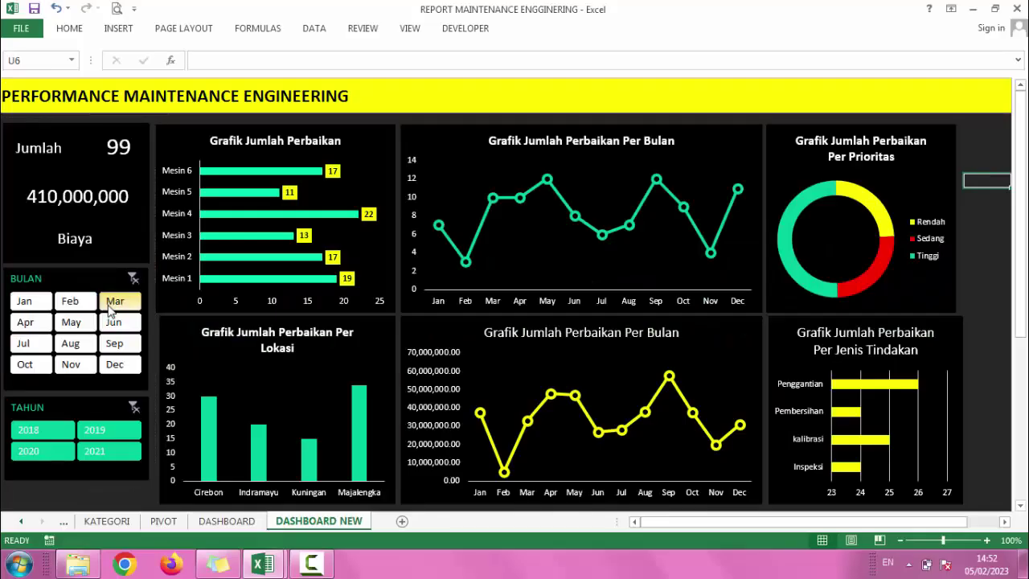
Filter the BULAN slicer to March, May, September, October and April in turn, then clear it
left_click(113, 302)
left_click(71, 322)
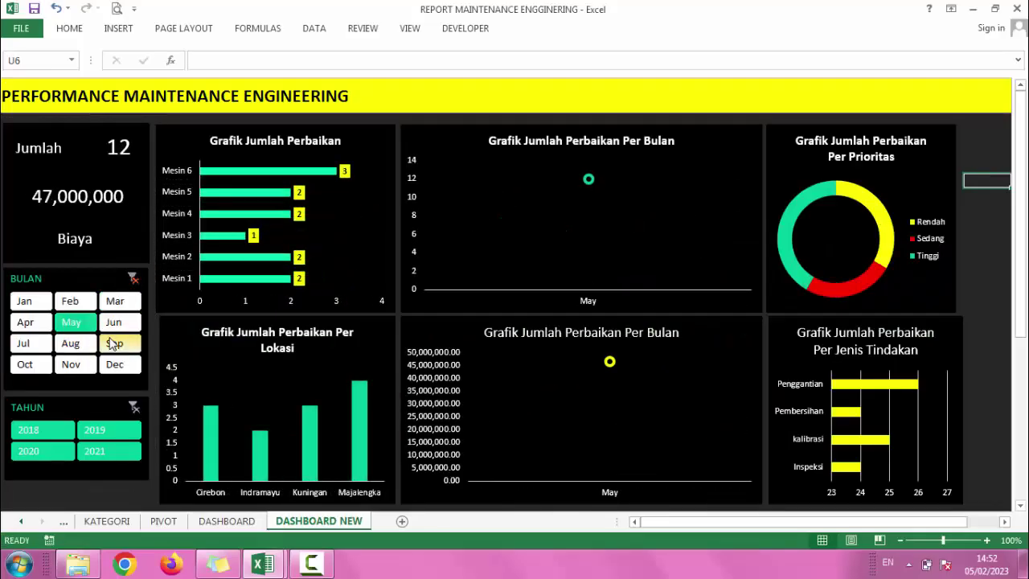
left_click(113, 343)
left_click(25, 364)
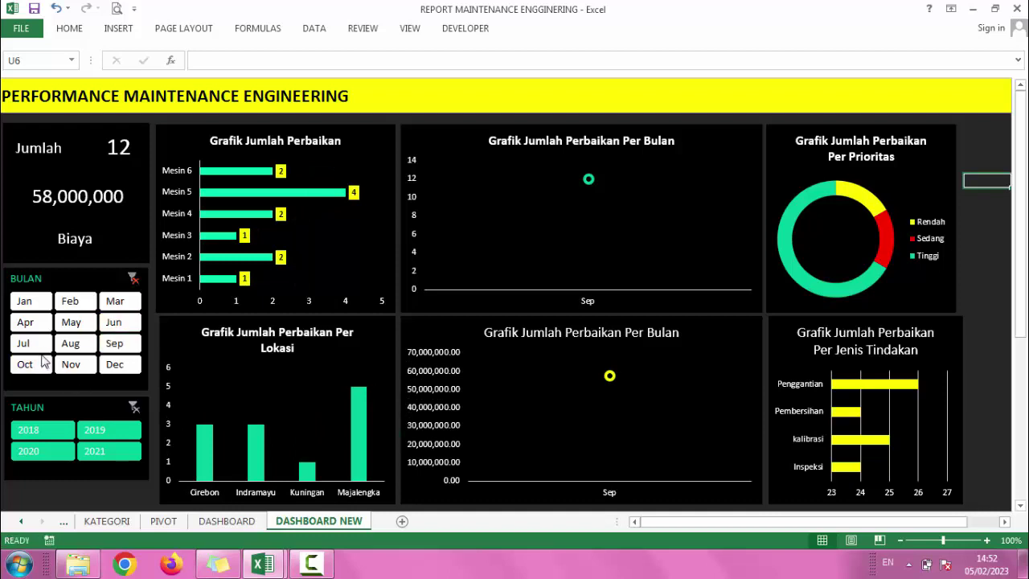
left_click(46, 324)
left_click(133, 278)
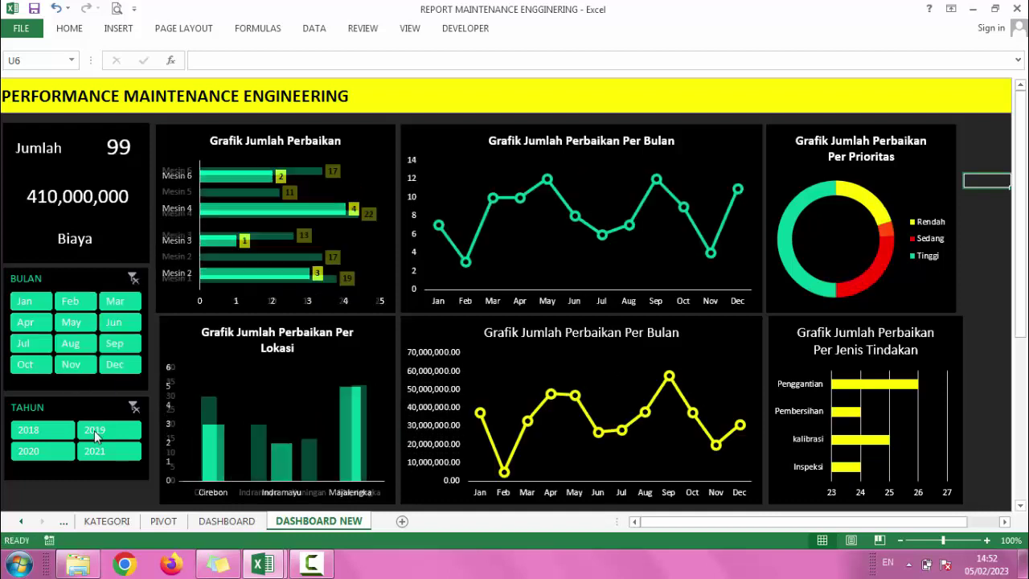
Filter the TAHUN slicer to 2019, 2018, 2020 and 2021 in turn, then clear it
left_click(95, 432)
left_click(66, 432)
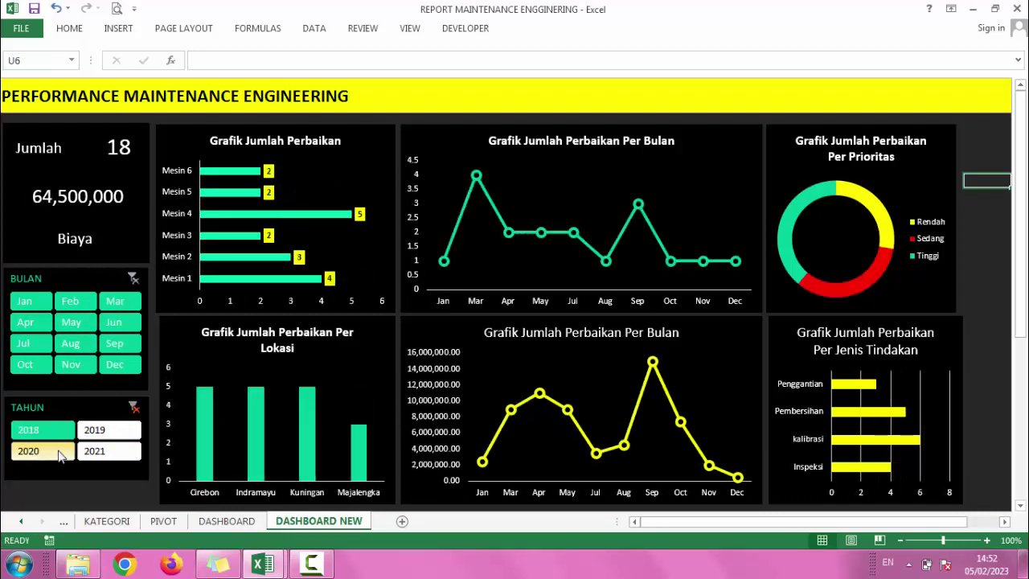
left_click(64, 453)
left_click(95, 452)
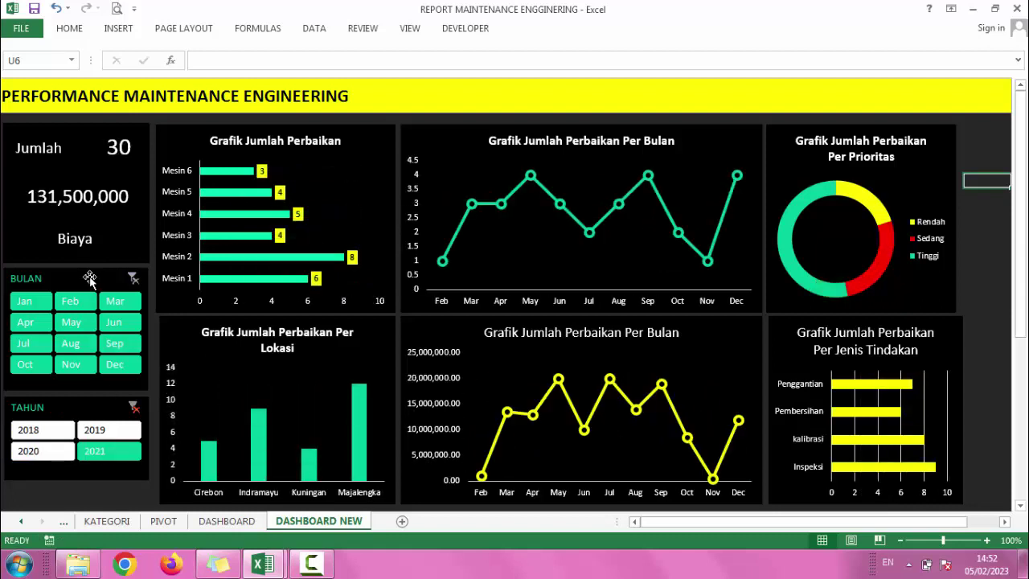
left_click(134, 407)
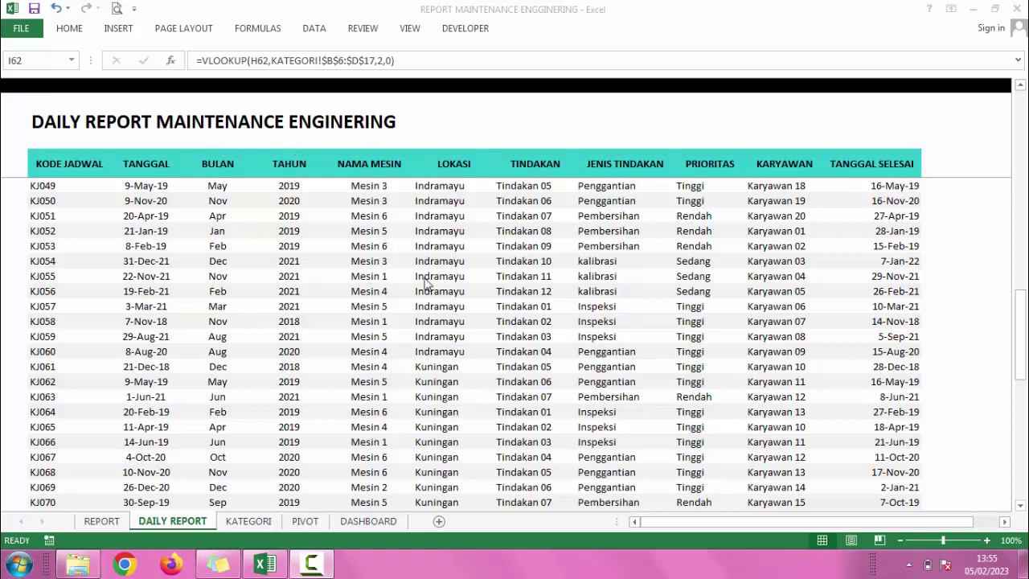
left_click(346, 275)
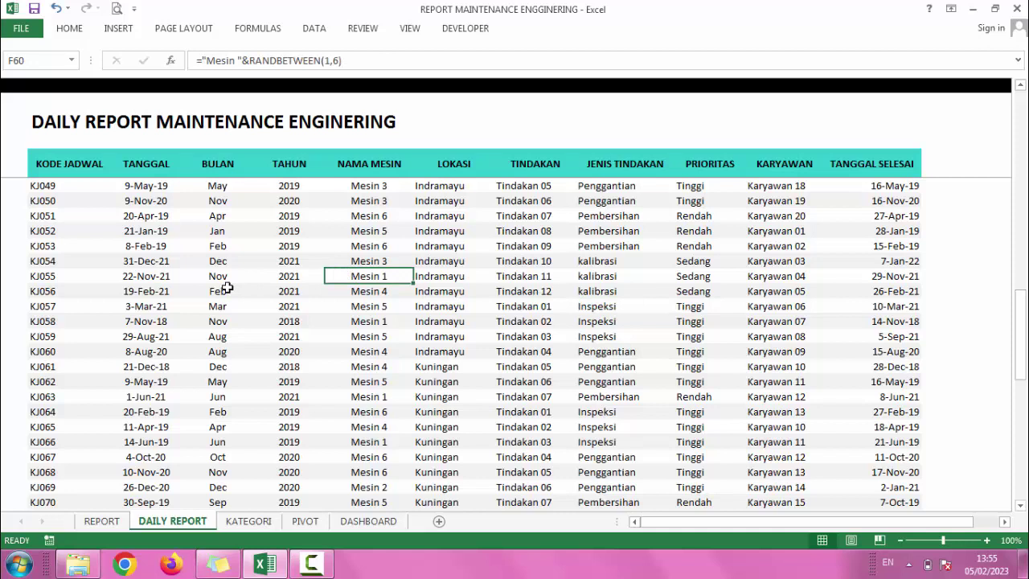
left_click(414, 249)
left_click(519, 273)
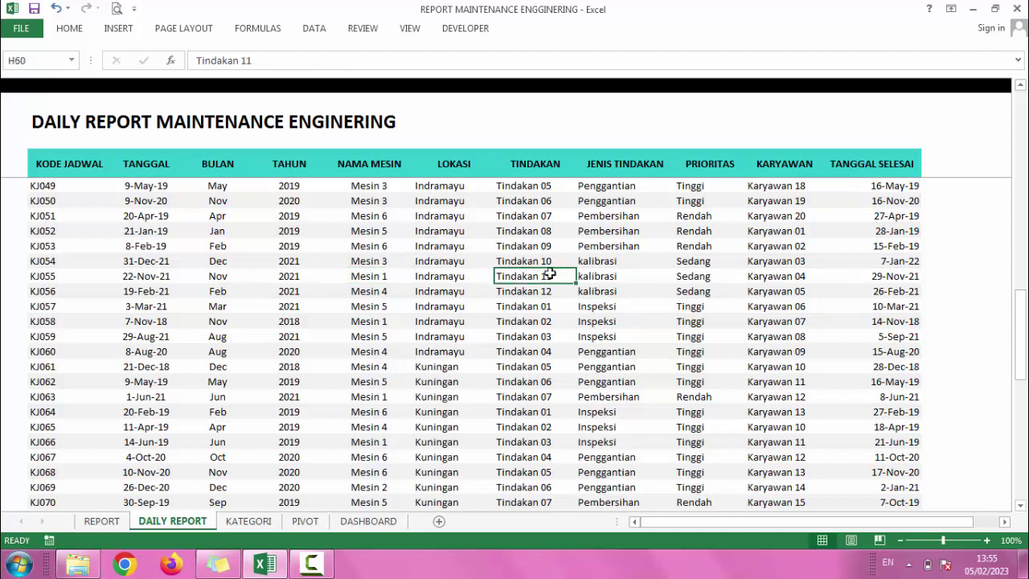
left_click(631, 273)
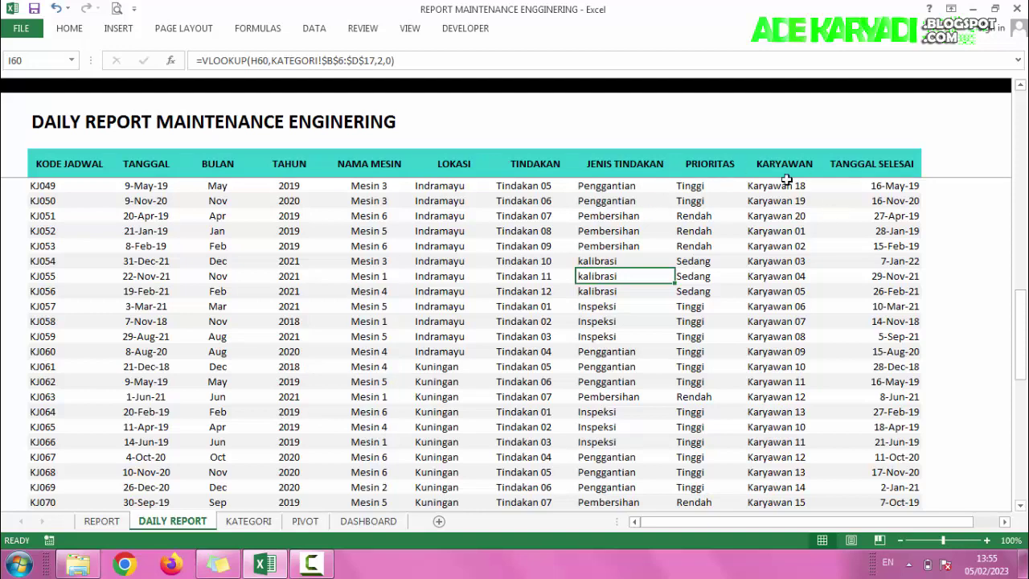
mouse_move(64, 157)
left_mouse_down()
mouse_move(712, 421)
mouse_move(712, 430)
left_mouse_up()
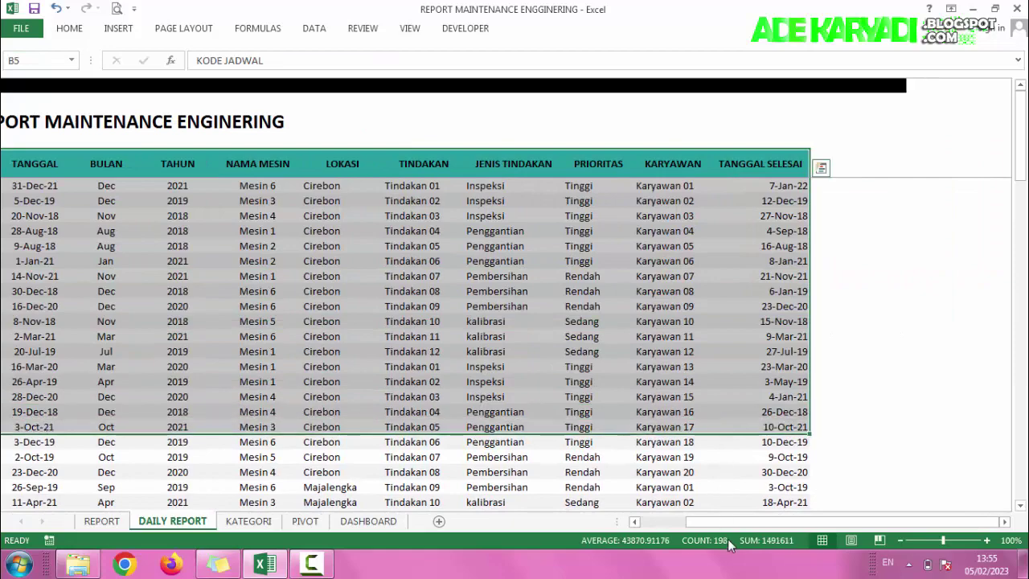
left_click_drag(711, 524, 671, 524)
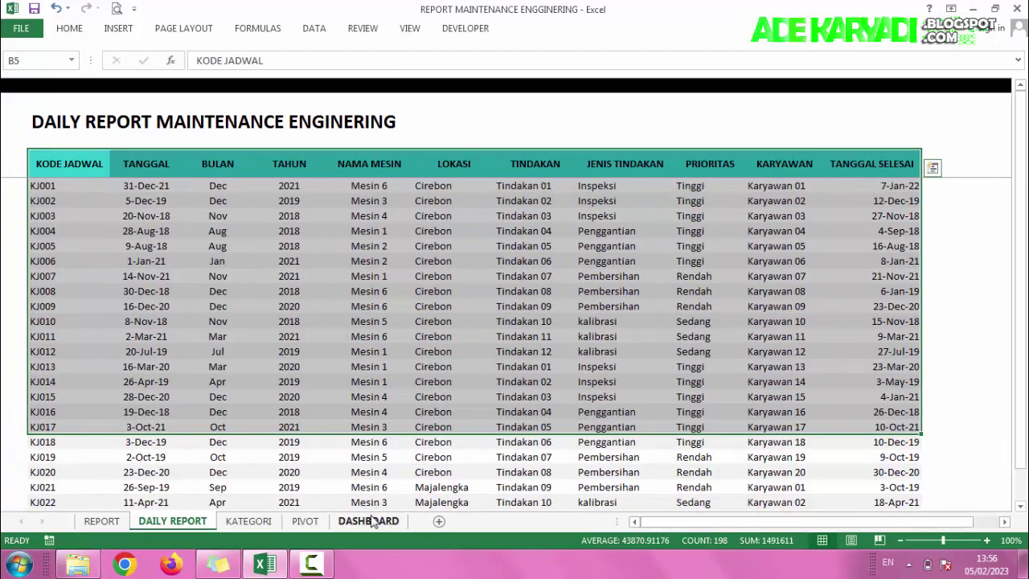
left_click(367, 521)
Scroll through the DASHBOARD charts, including the category donut showing Pembersihan at 24%
scroll(417, 374, "down", 5)
scroll(417, 371, "up", 6)
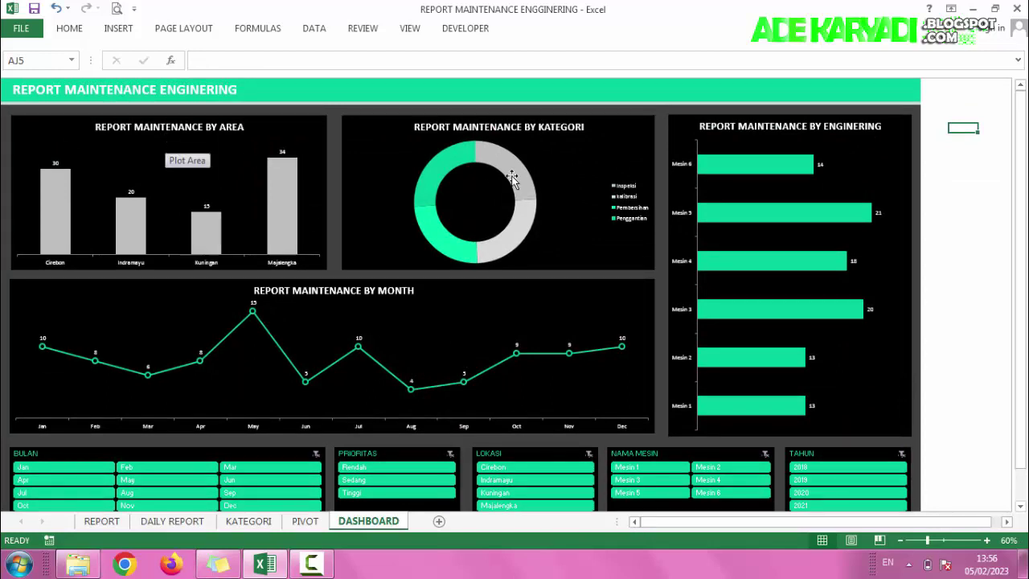
scroll(514, 189, "down", 3)
scroll(397, 300, "up", 3)
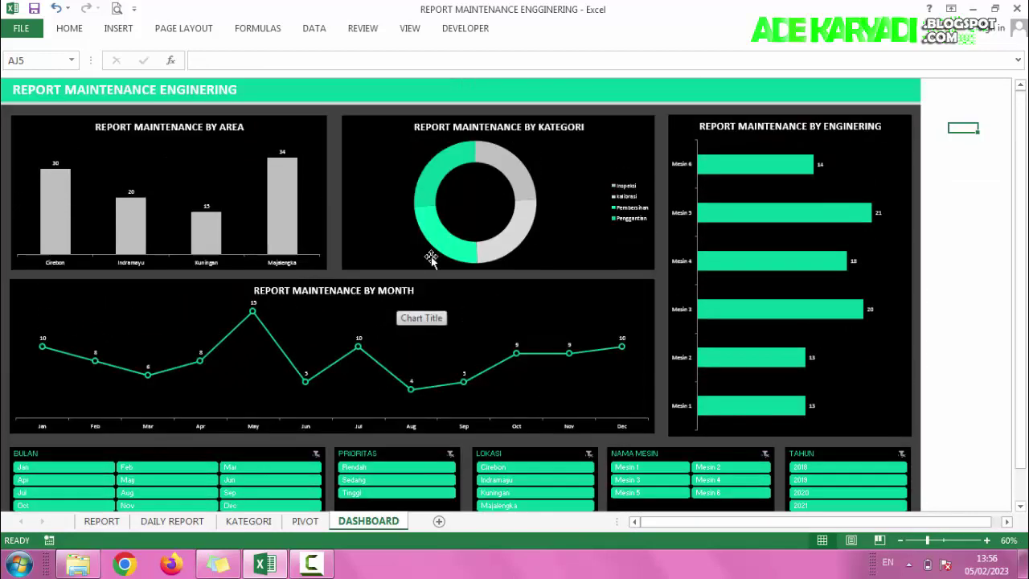
mouse_move(443, 237)
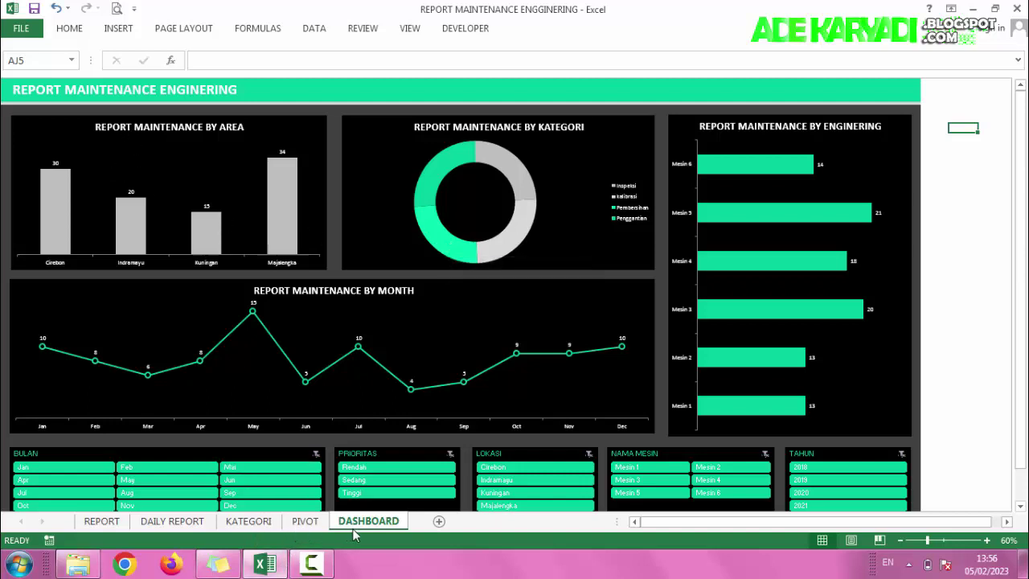
On DAILY REPORT, inspect the JENIS TINDAKAN lookup formulas and entries, then open the KATEGORI sheet
left_click(185, 523)
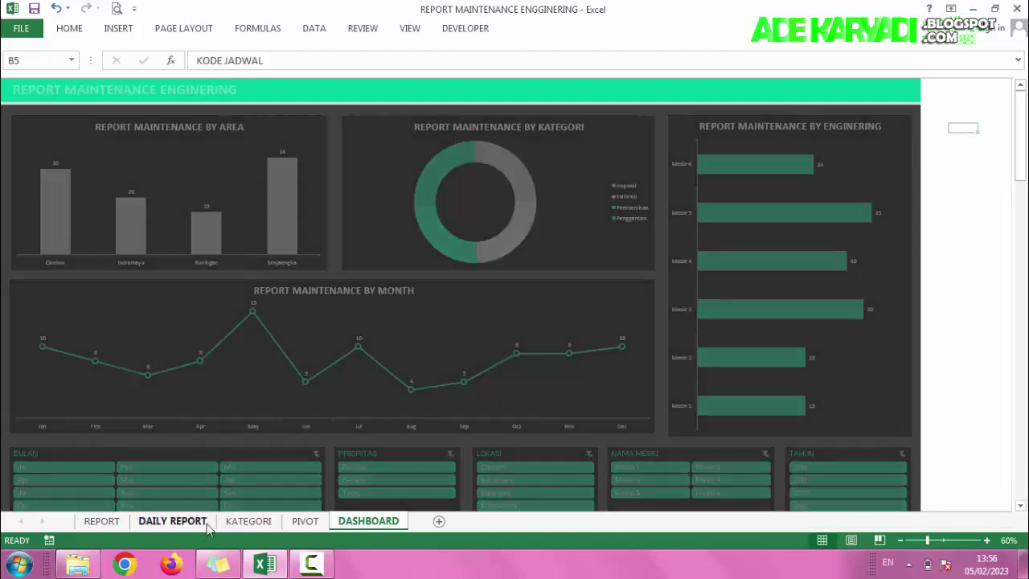
left_click(515, 214)
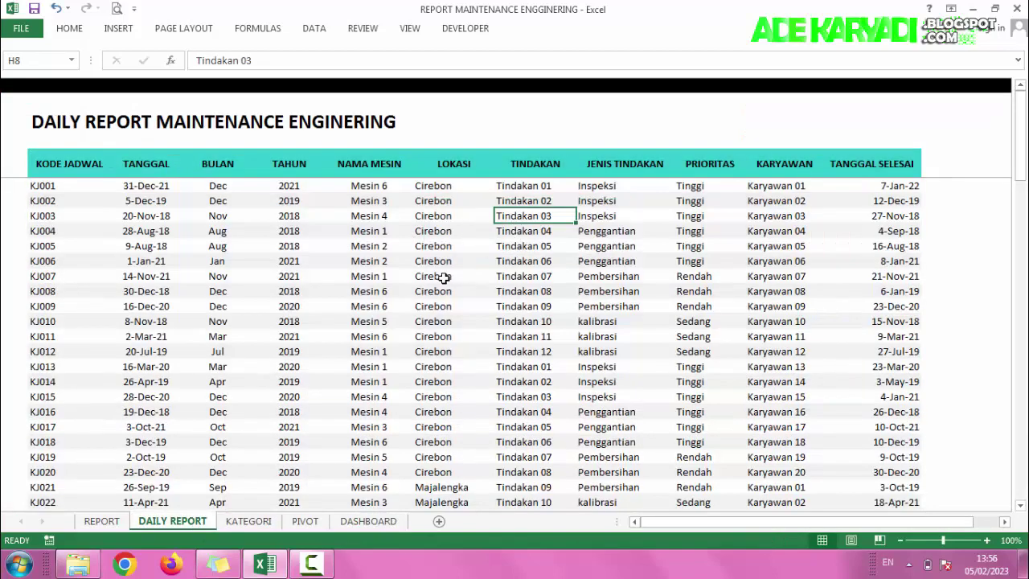
left_click(624, 199)
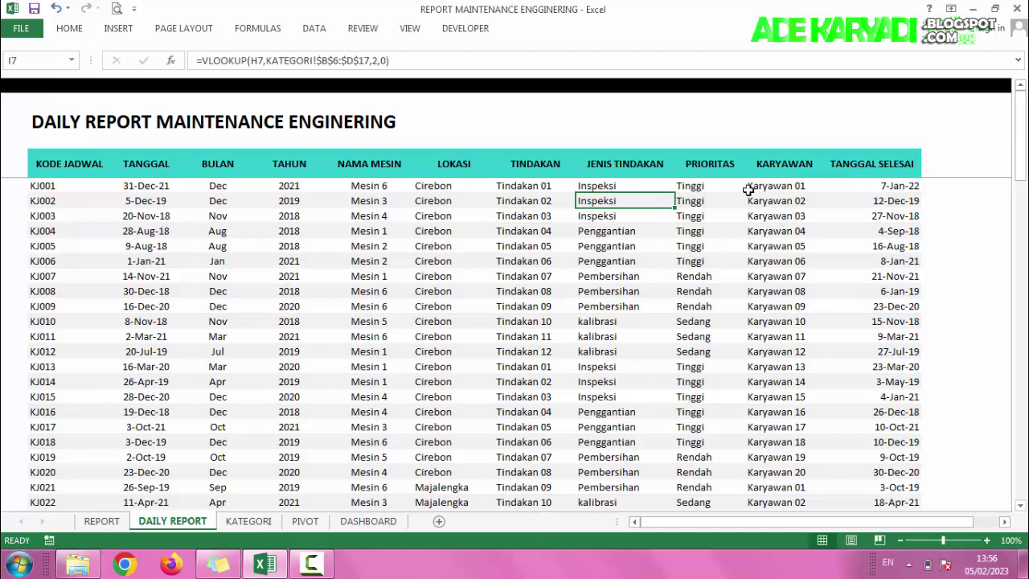
left_click(773, 197)
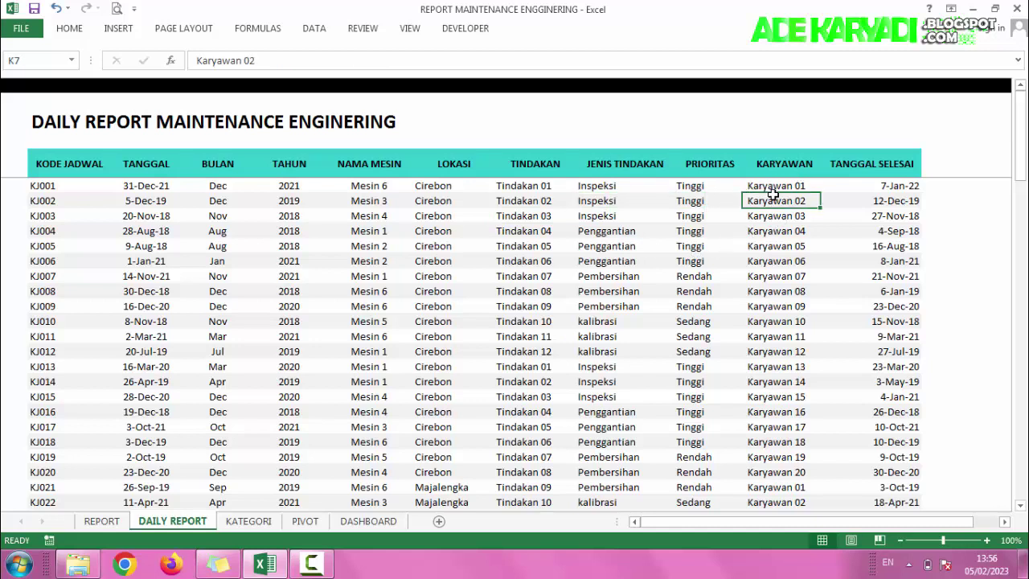
left_click(760, 261)
left_click(867, 215)
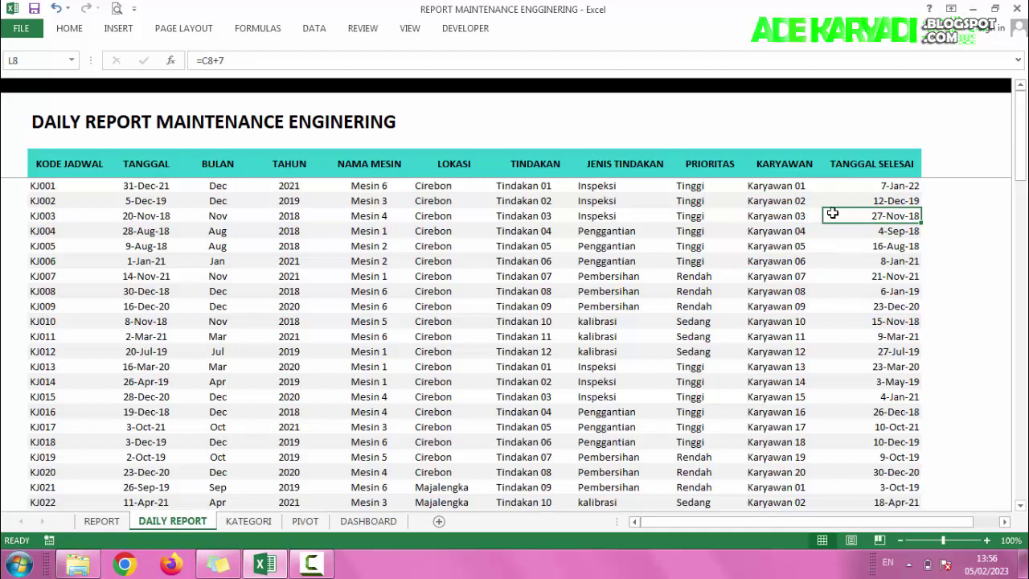
left_click(642, 185)
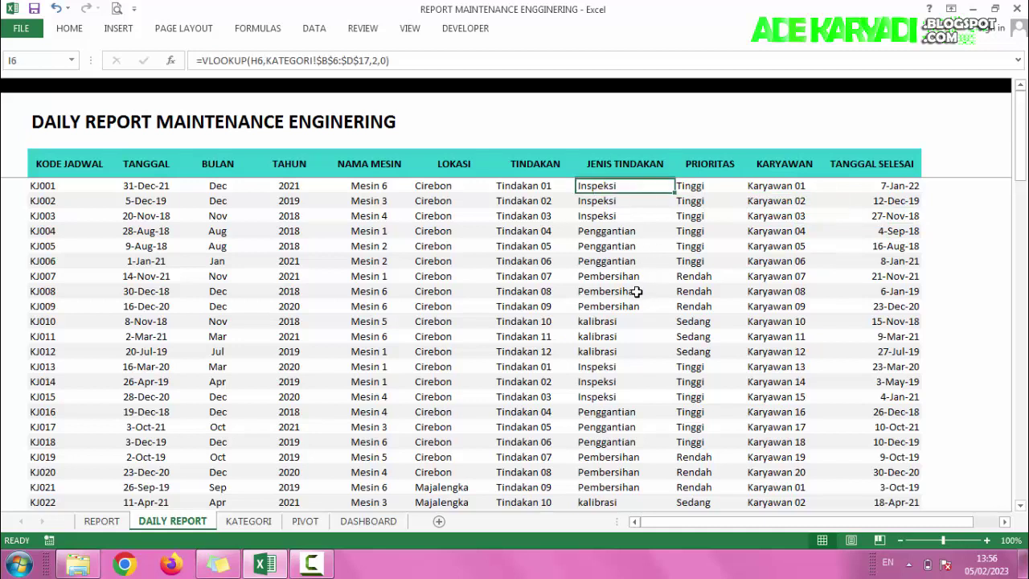
left_click(637, 156)
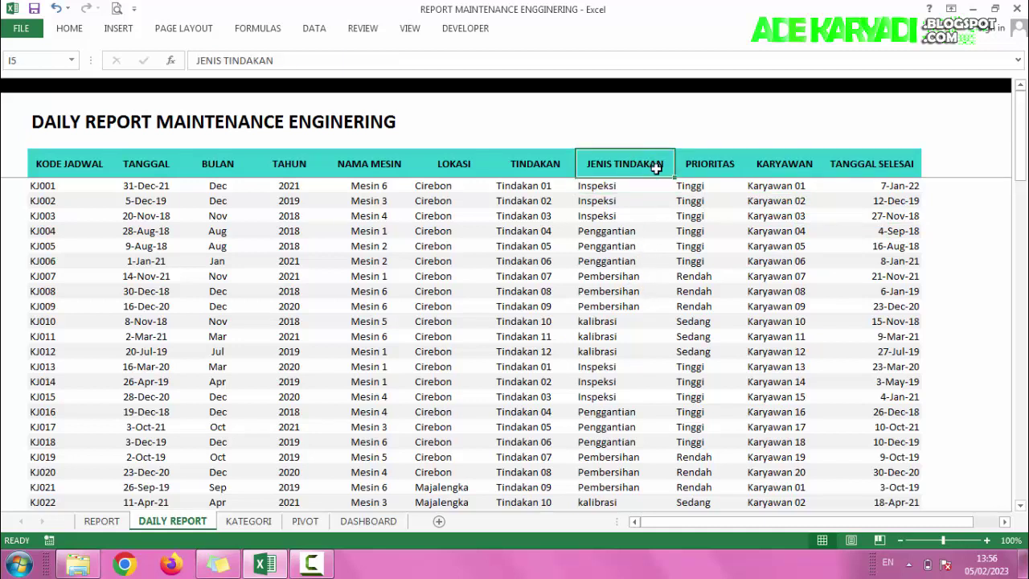
left_click(249, 521)
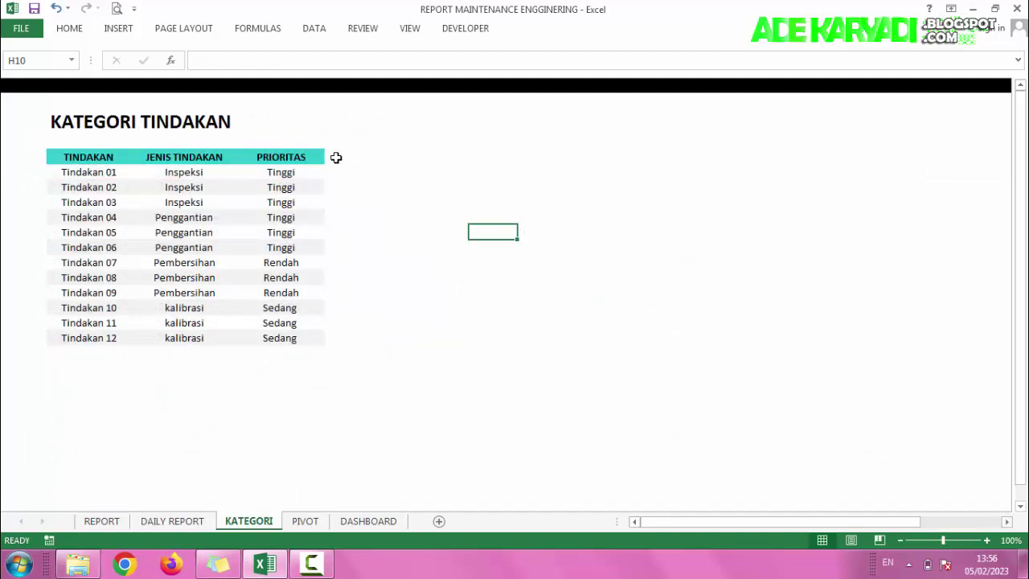
left_click(336, 157)
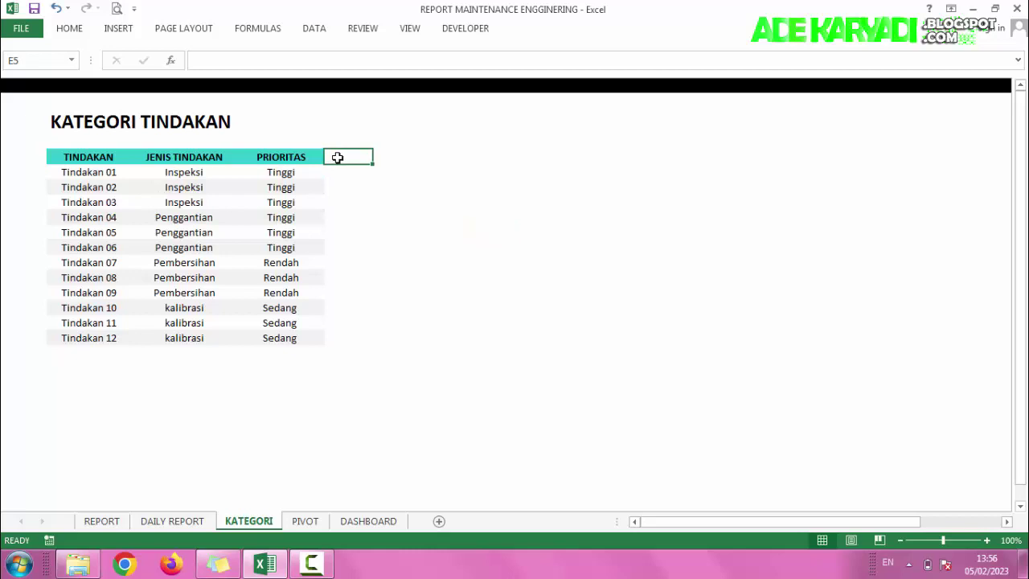
left_click(409, 31)
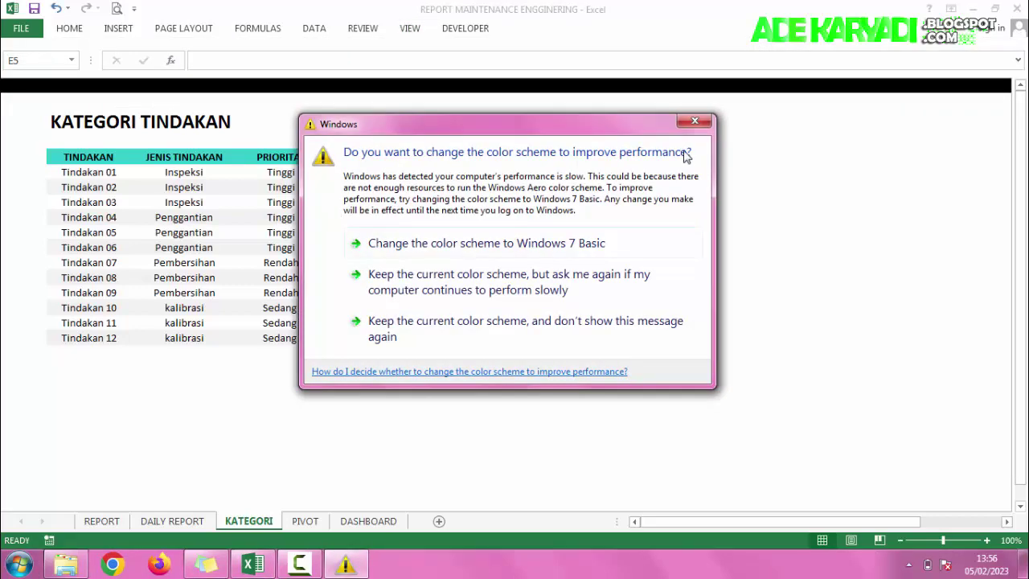
left_click(692, 122)
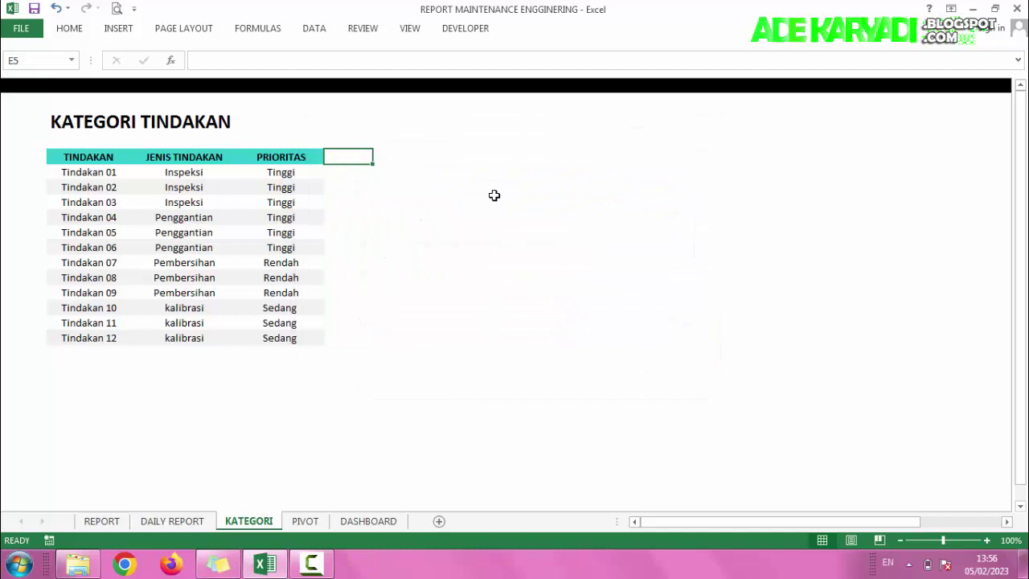
Enter the header Biaya in cell E5 of the KATEGORI table
type("bIY")
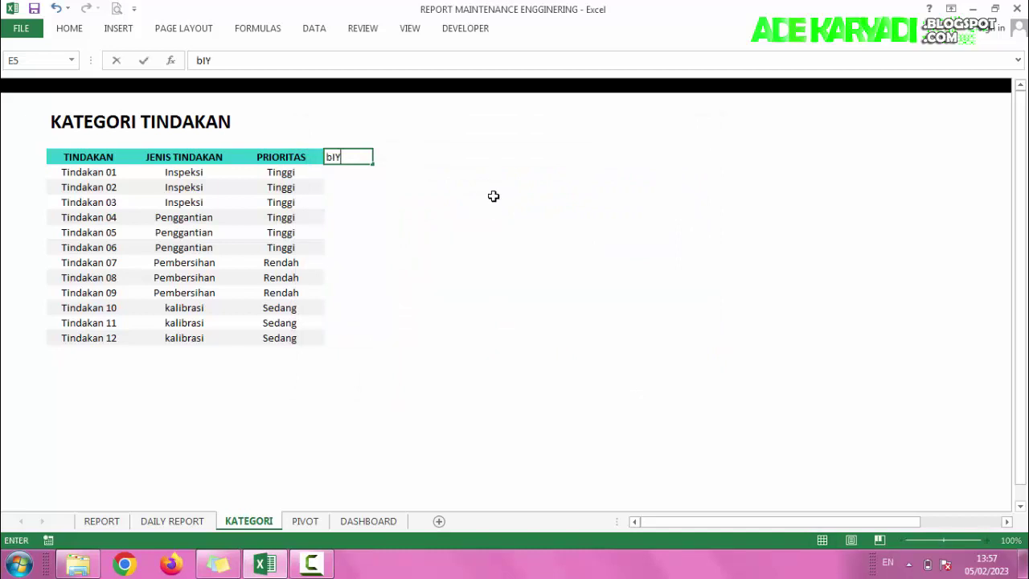
key("BackSpace")
key("BackSpace")
key("BackSpace")
type("a")
key("Return")
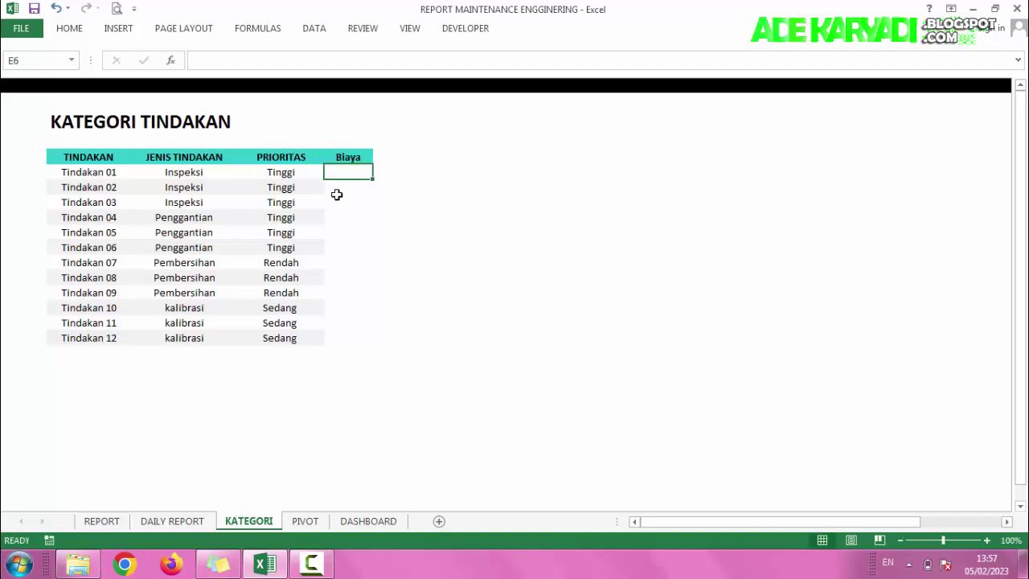
Enter 10000000 as the Tindakan 01 cost in E6
left_click_drag(87, 172, 103, 337)
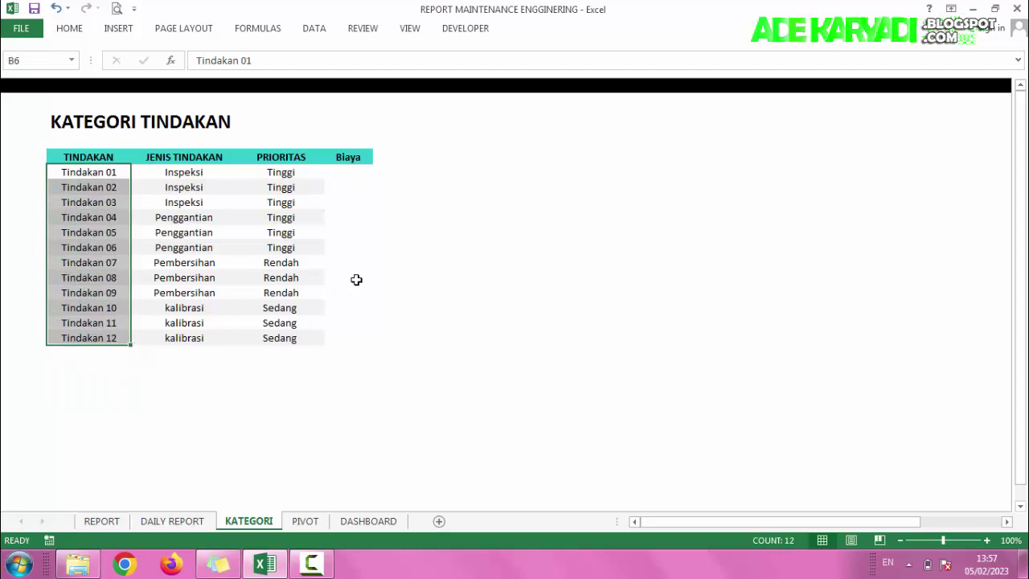
left_click(348, 171)
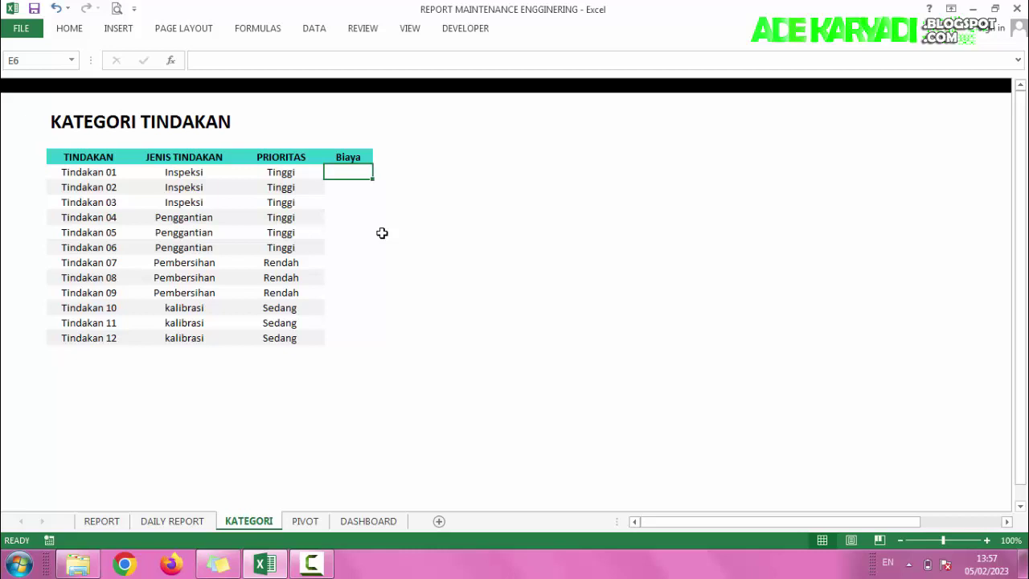
type("10000000")
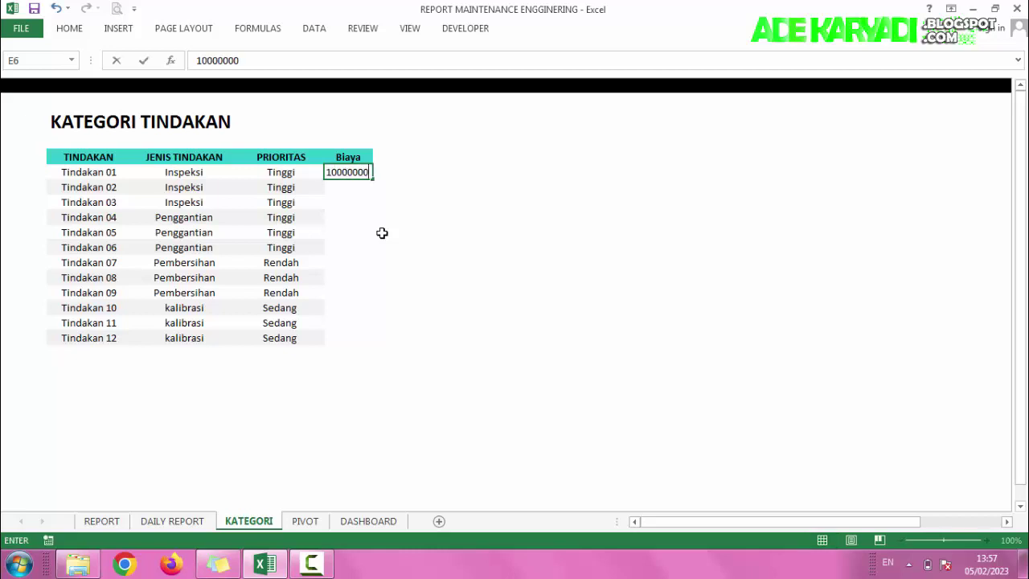
key("Return")
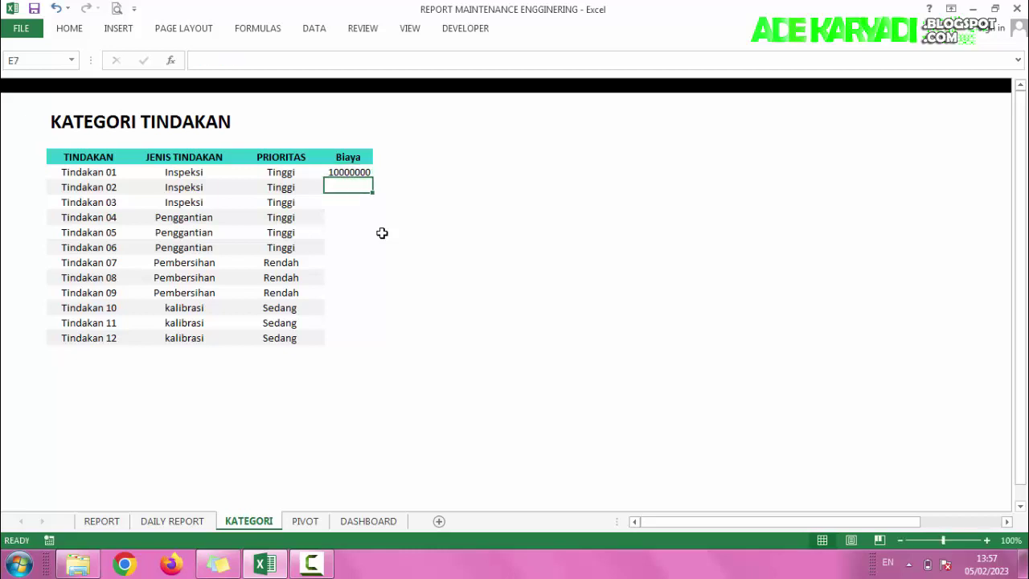
left_click(343, 171)
key("ctrl+c")
key("Escape")
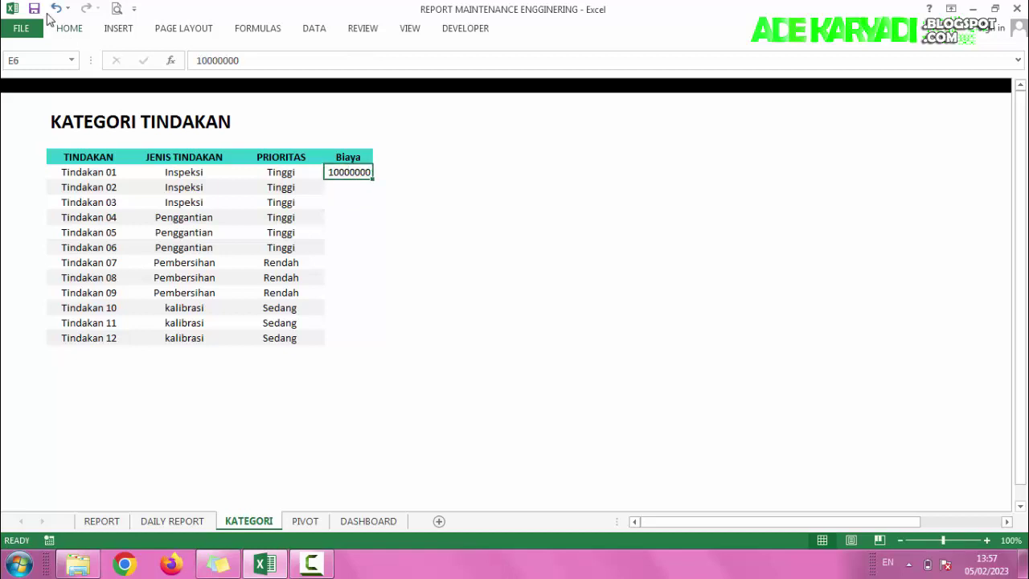
Apply Comma Style to the Tindakan 01 cost and enter 8000000 for Tindakan 02
left_click(69, 29)
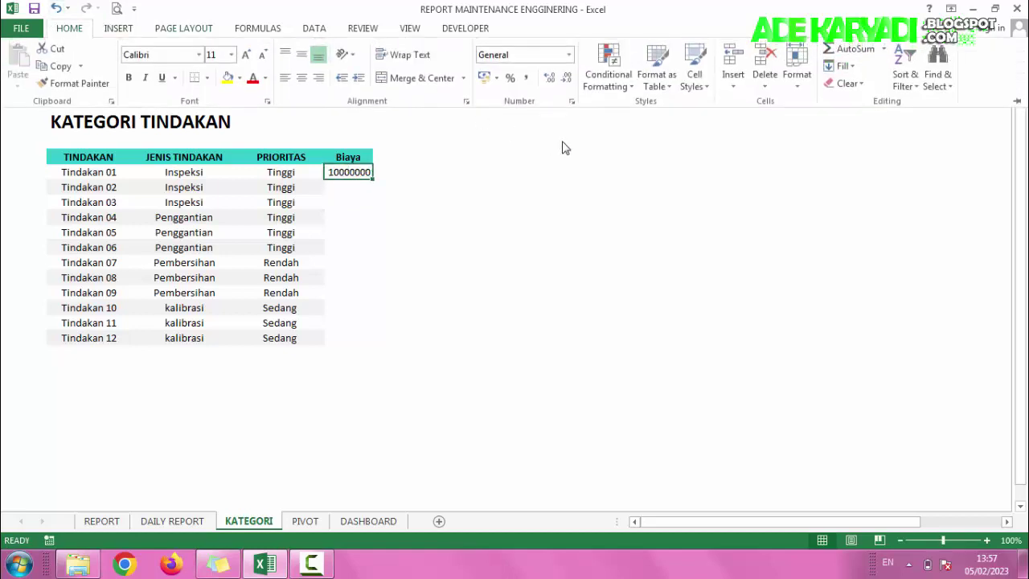
left_click(526, 78)
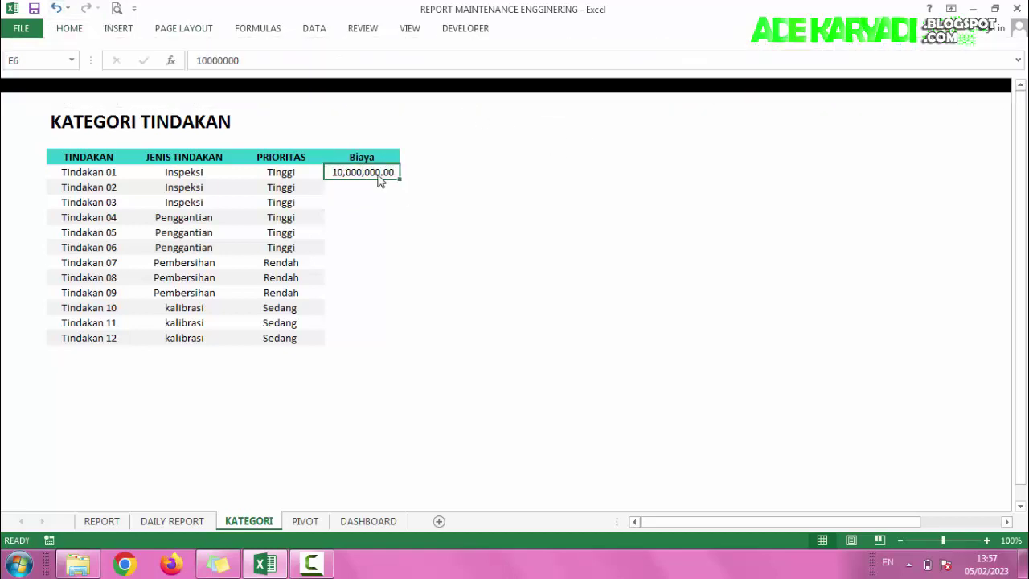
left_click(374, 185)
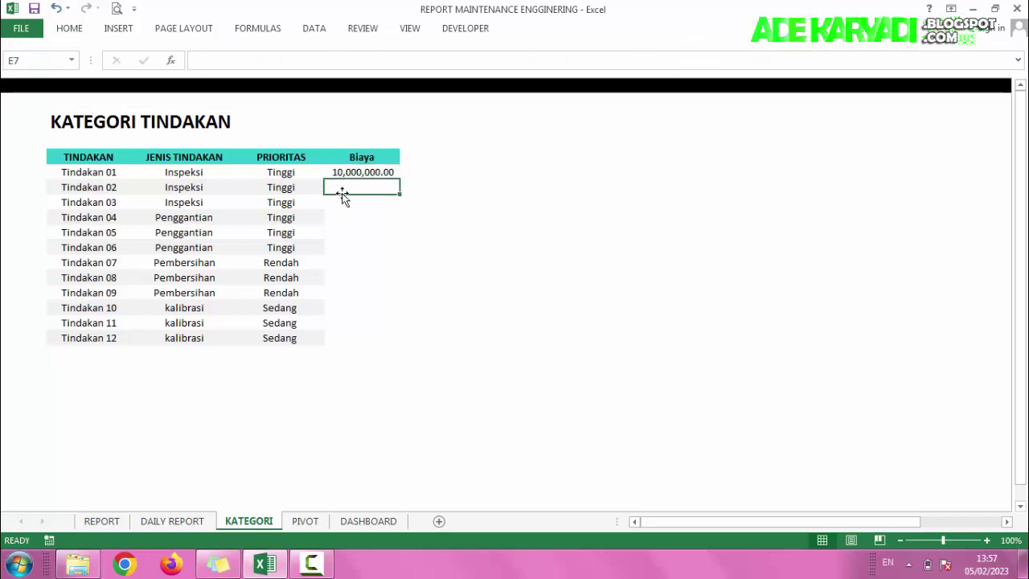
left_click(361, 173)
left_click(358, 185)
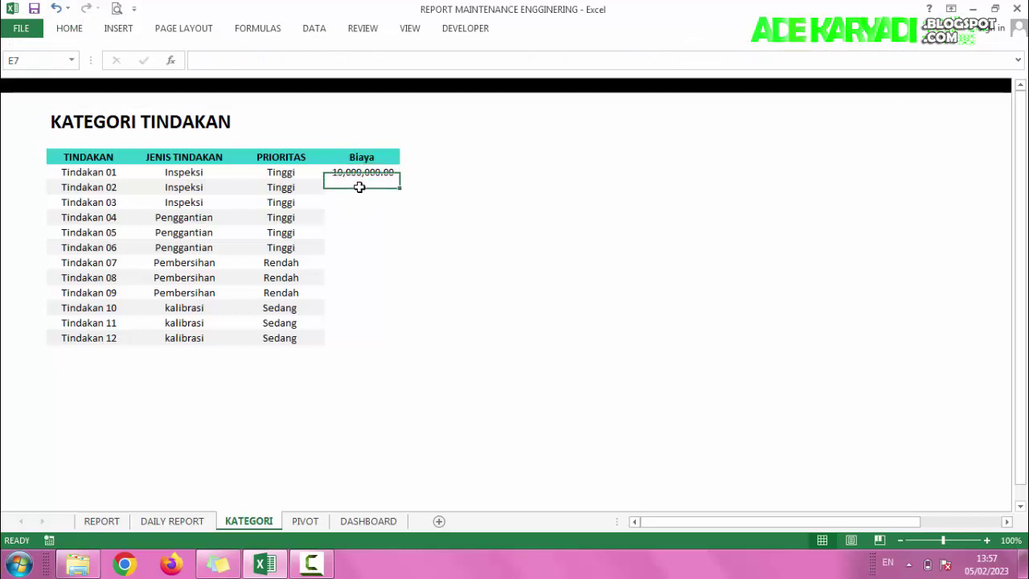
type("8")
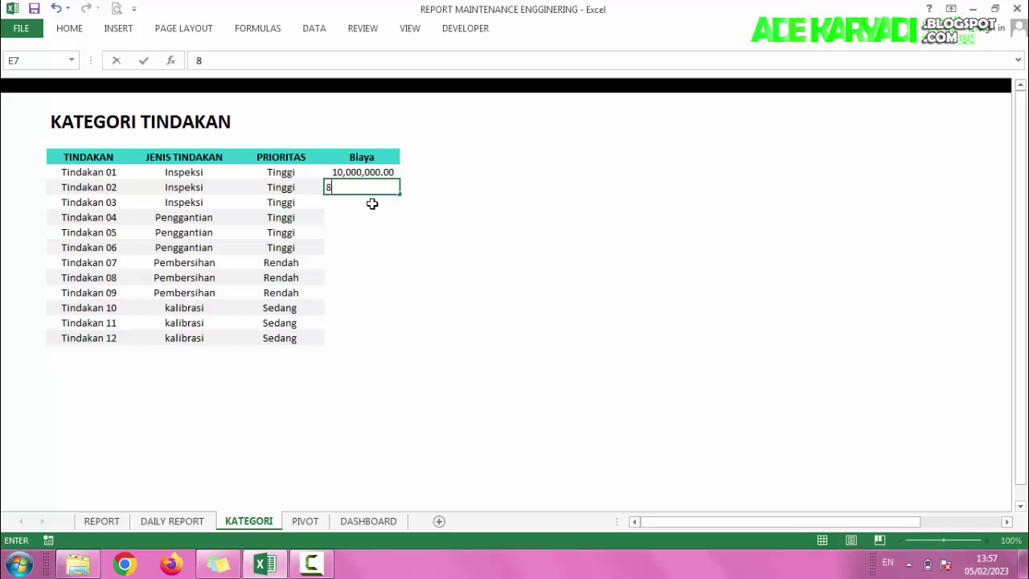
type("000")
type("000")
left_click(378, 231)
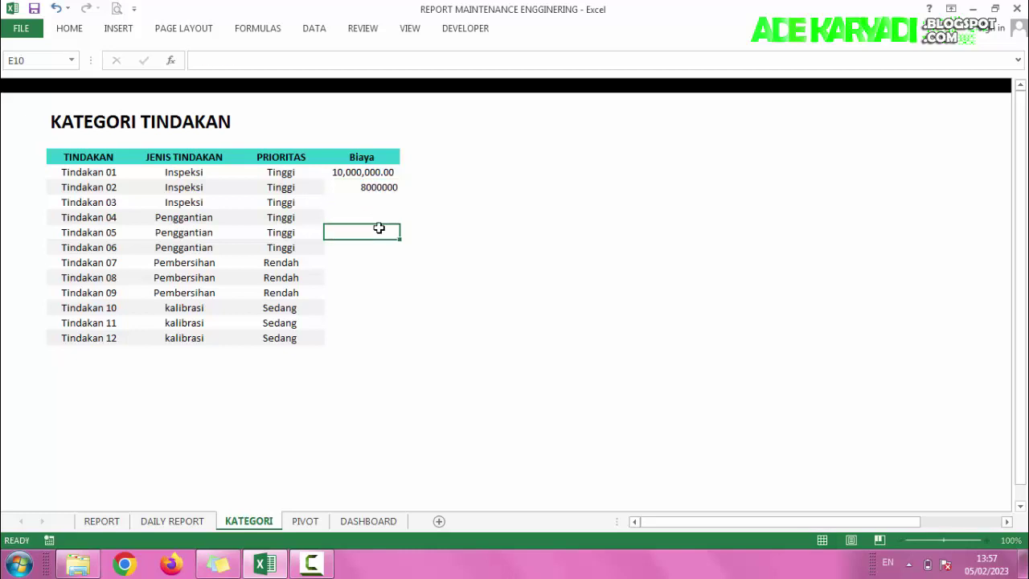
Copy the Tindakan 01 number format down the Biaya cells to Tindakan 12
left_click(359, 174)
left_click(69, 30)
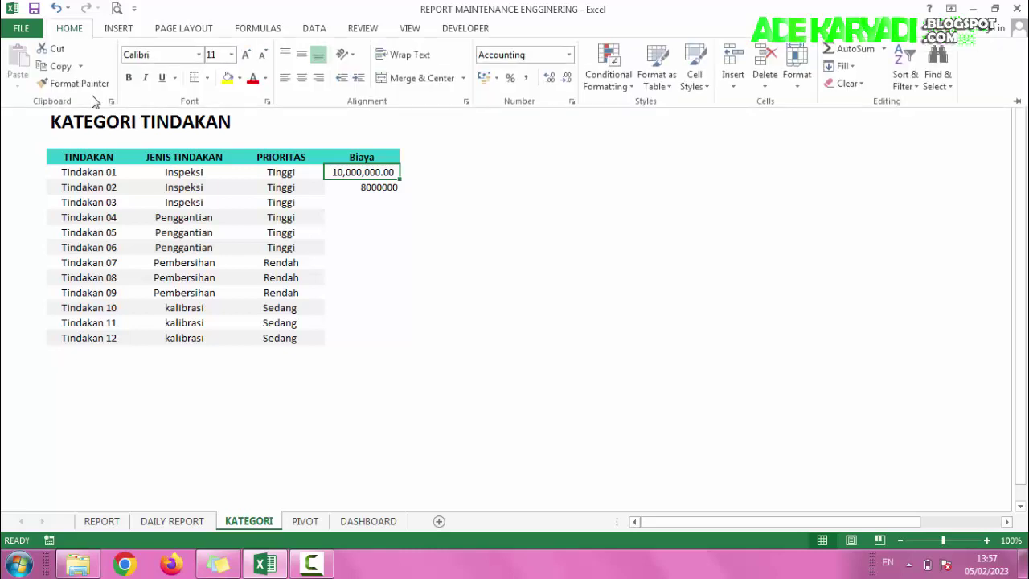
left_click(88, 85)
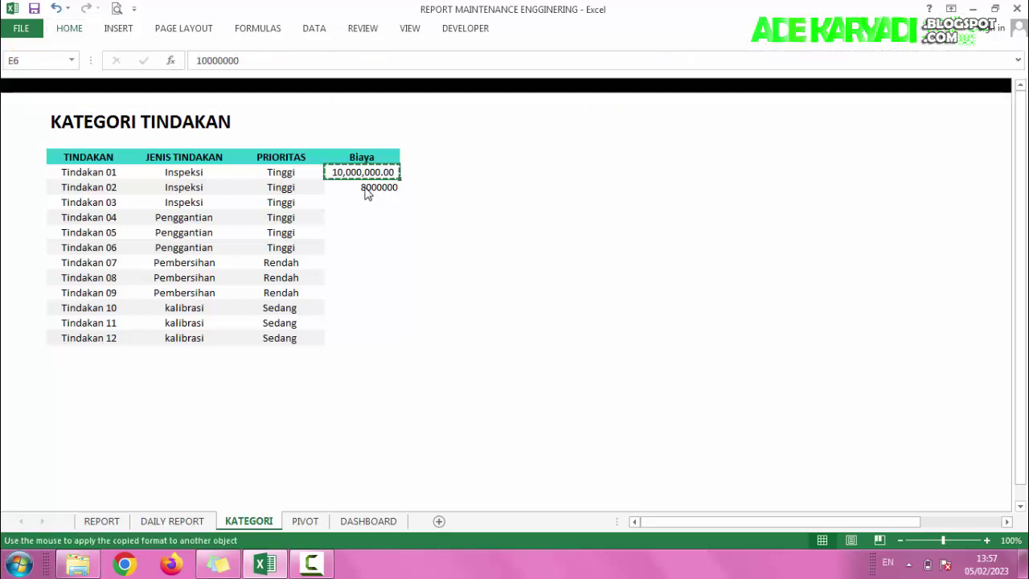
left_click_drag(366, 192, 379, 336)
left_click(377, 212)
Enter 7500000 as the Tindakan 03 cost
left_click(365, 203)
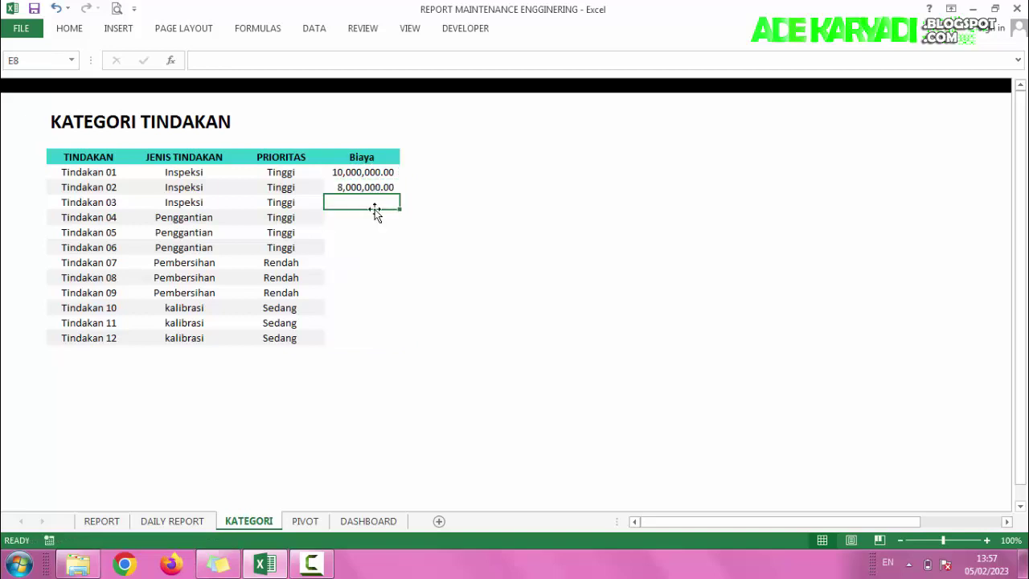
type("750")
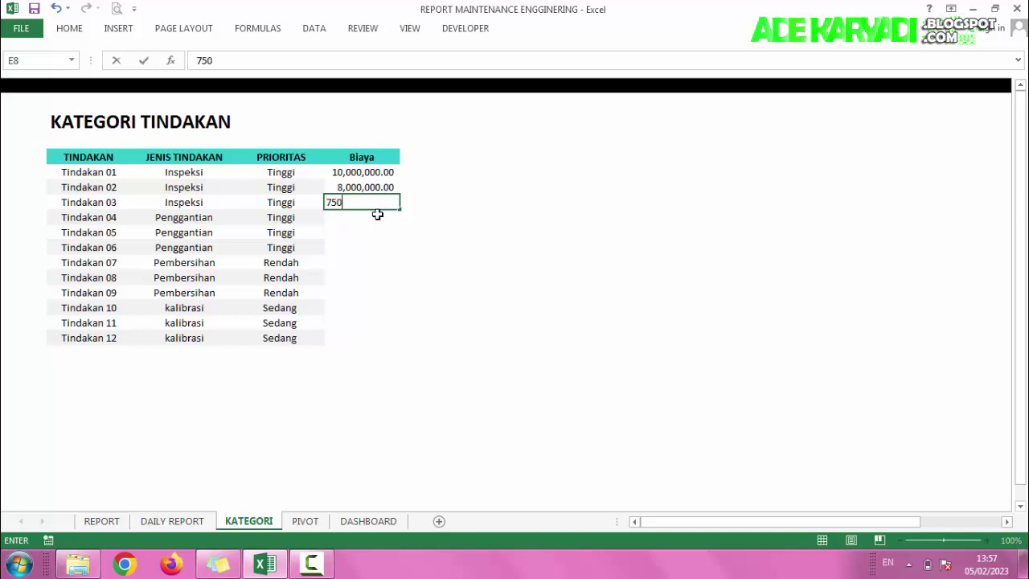
type("0000")
key("Return")
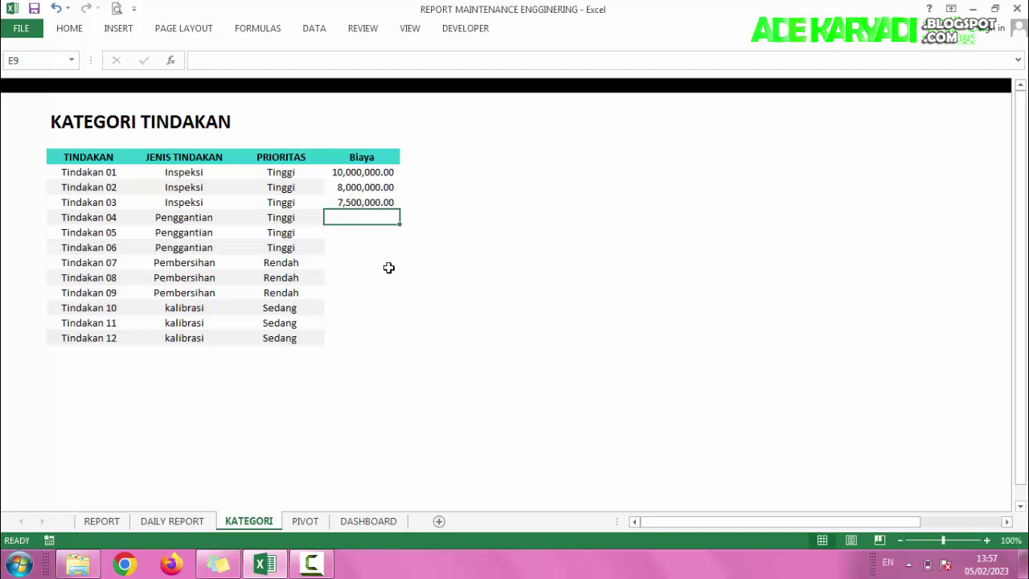
left_click(387, 266)
left_click(365, 206)
left_click(362, 220)
Enter costs 5,000,000 for Tindakan 04 and 4,500,000 for Tindakan 05
left_click(197, 218)
left_click(199, 233)
left_click(198, 248)
left_click(196, 263)
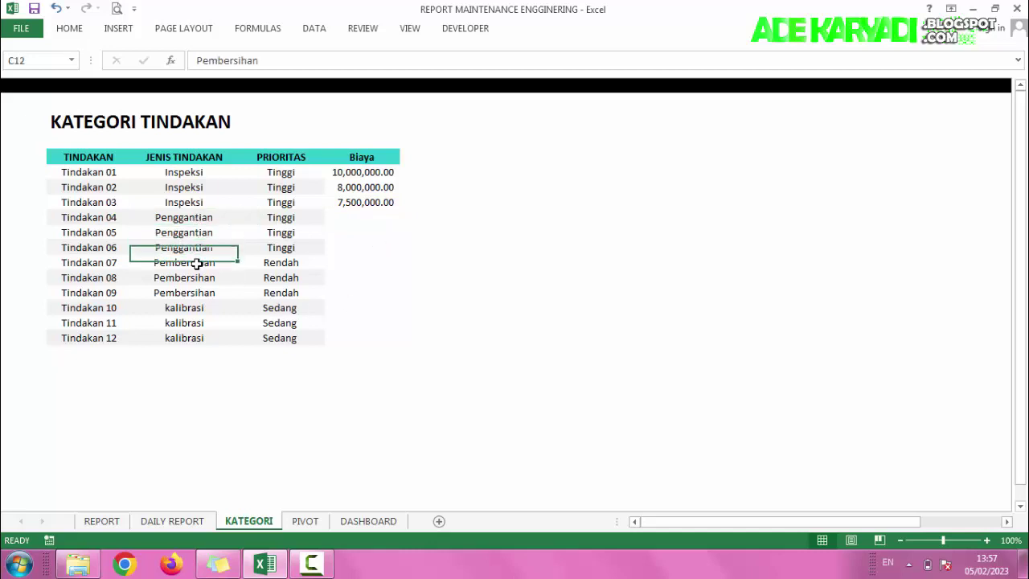
left_click(207, 338)
mouse_move(387, 217)
left_mouse_down()
mouse_move(365, 262)
mouse_move(363, 250)
left_mouse_up()
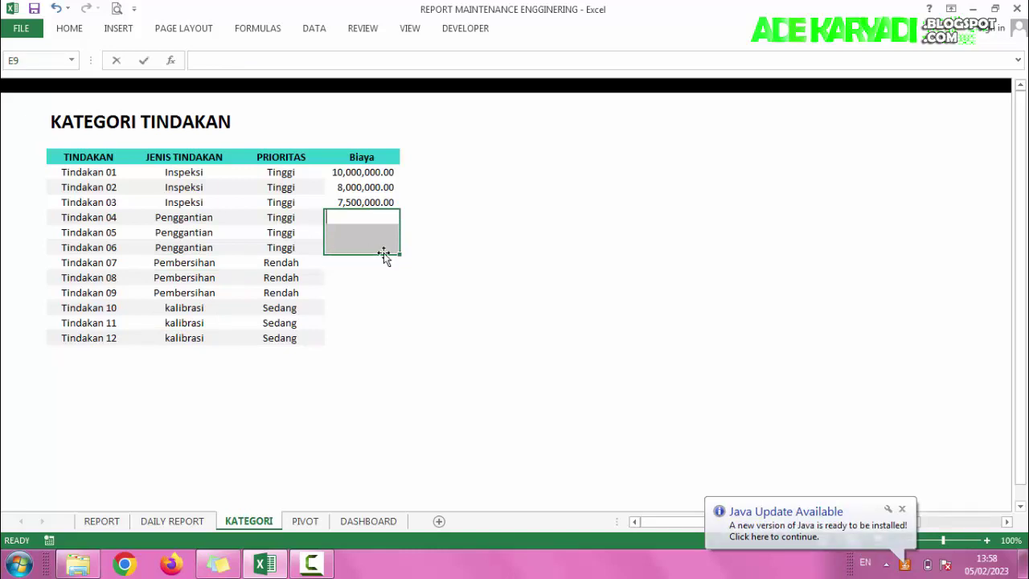
type("5,000,")
type("000000")
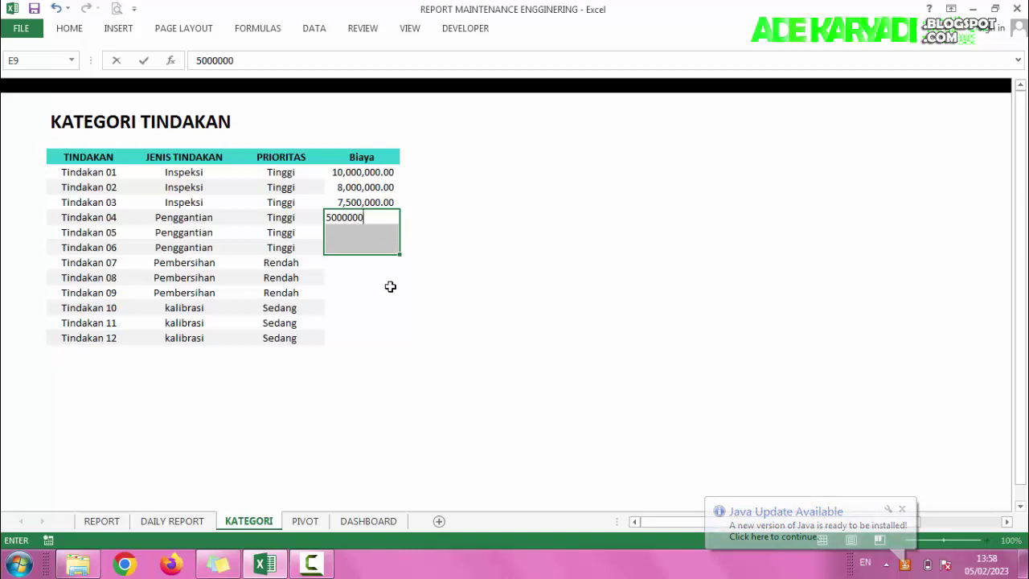
left_click(391, 289)
left_click(377, 235)
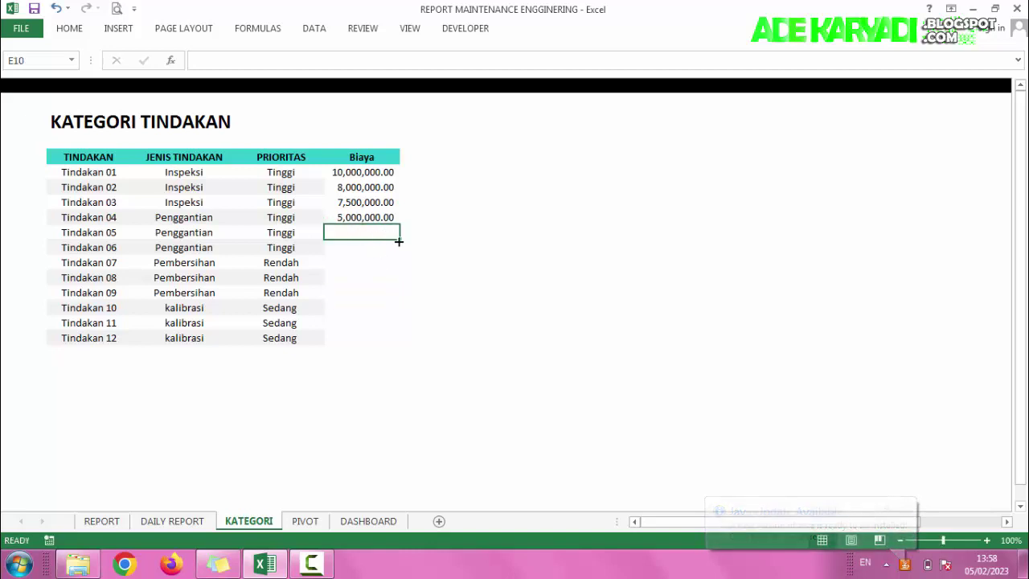
type("4,500,00")
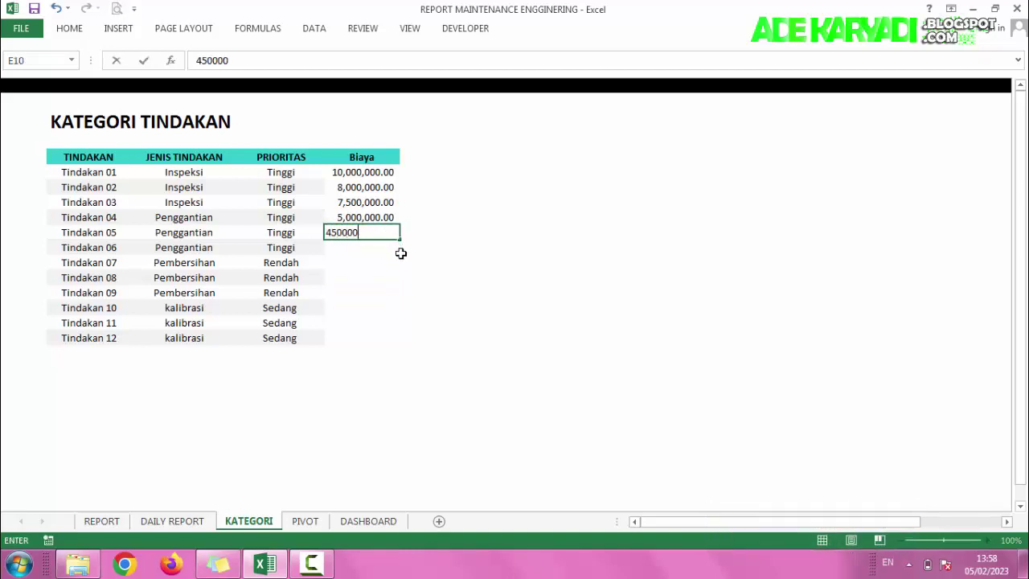
type("0")
left_click(375, 257)
Enter costs 4,000,000 for Tindakan 06 and 3,000,000 for Tindakan 07
left_click(369, 243)
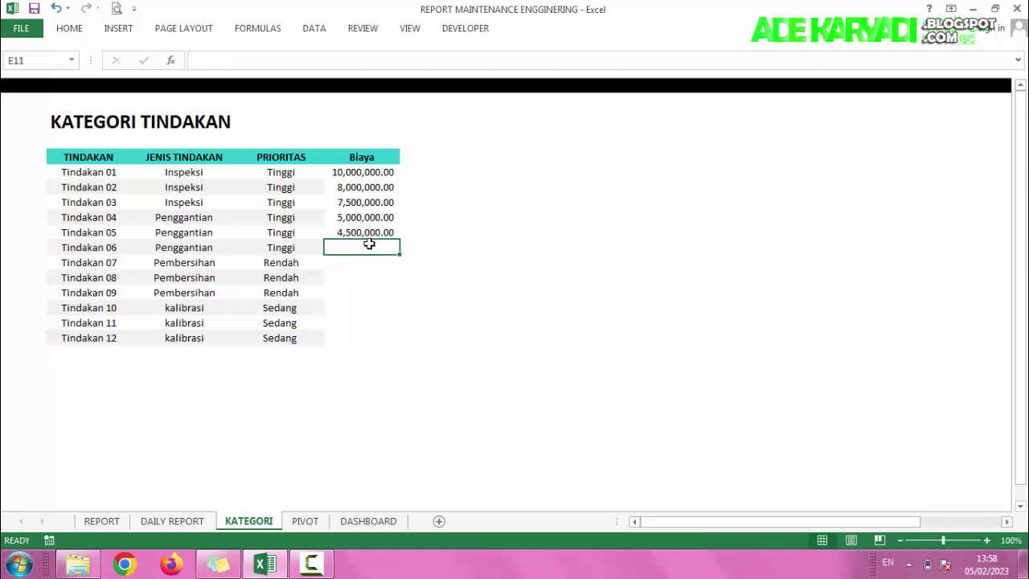
type("40")
type("000")
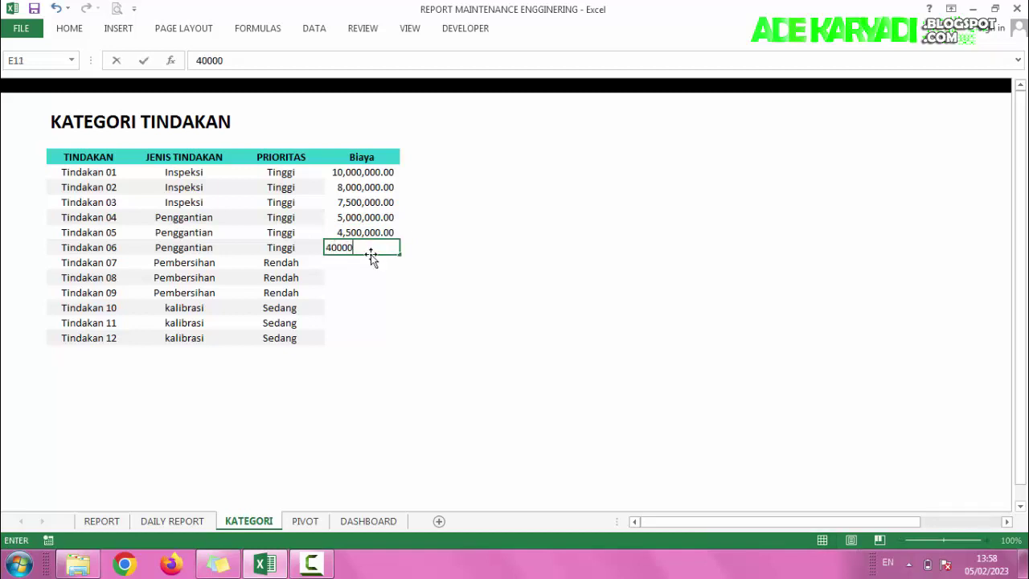
type("00")
left_click(391, 280)
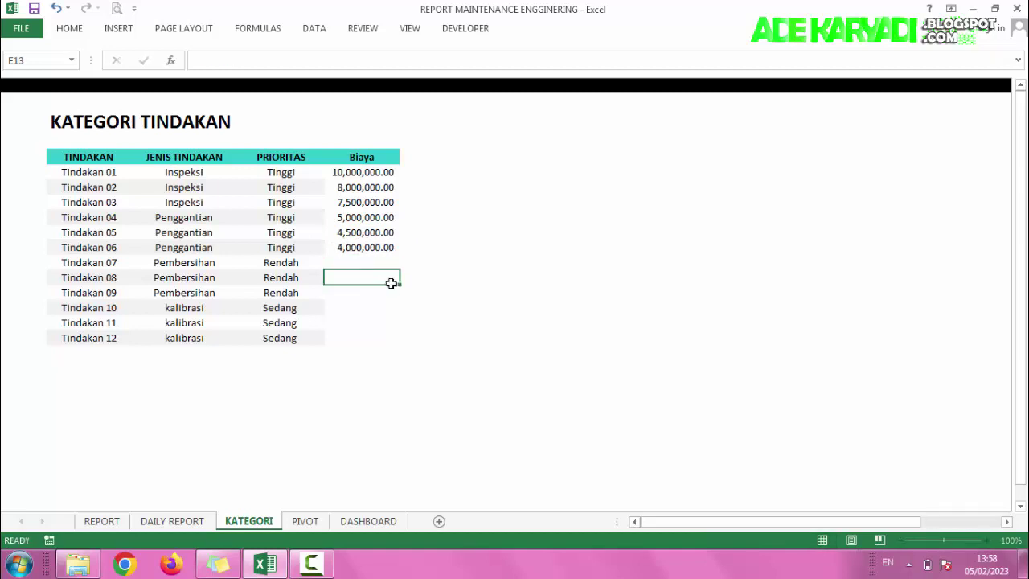
left_click(375, 259)
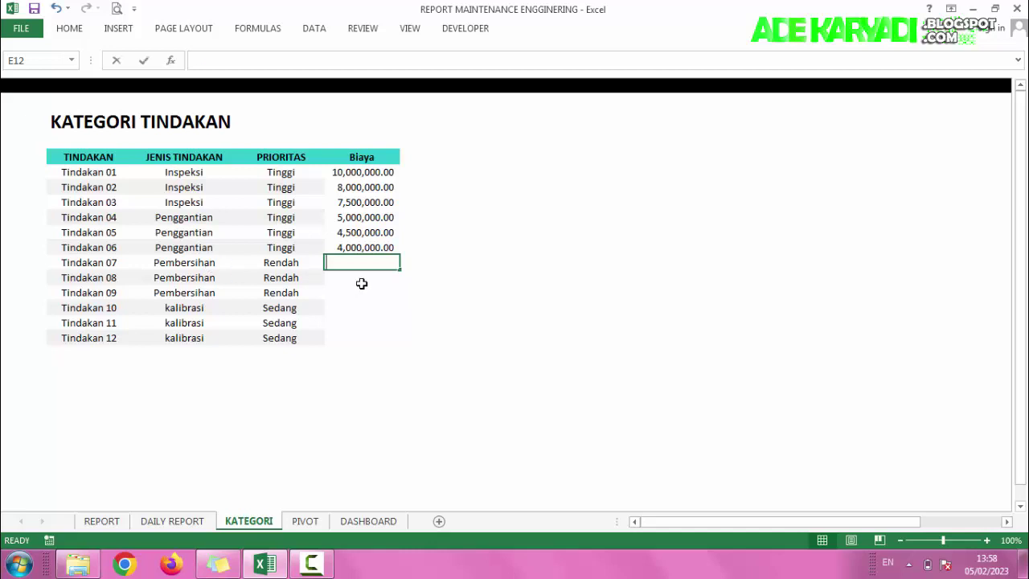
type("3000000")
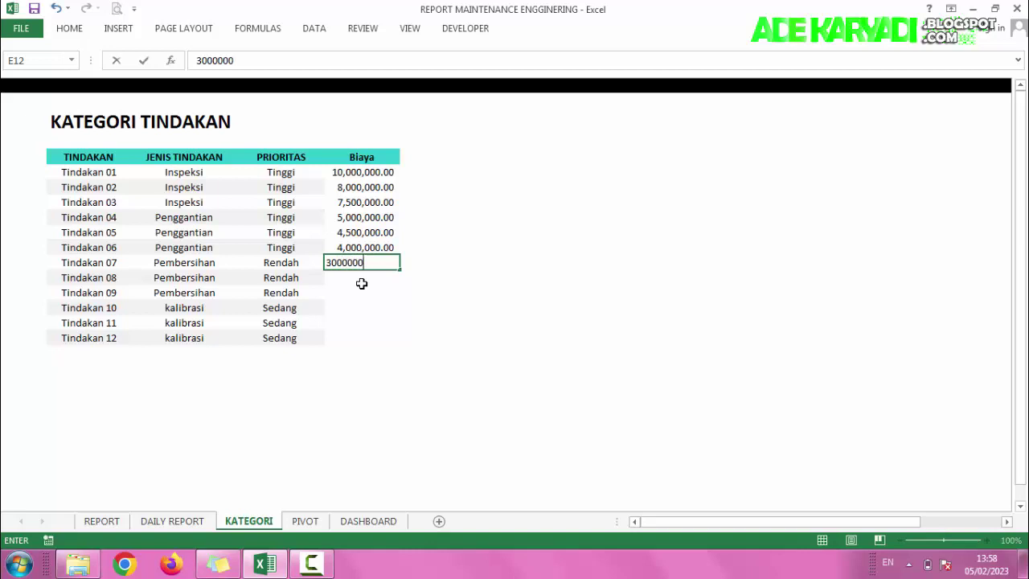
left_click(362, 283)
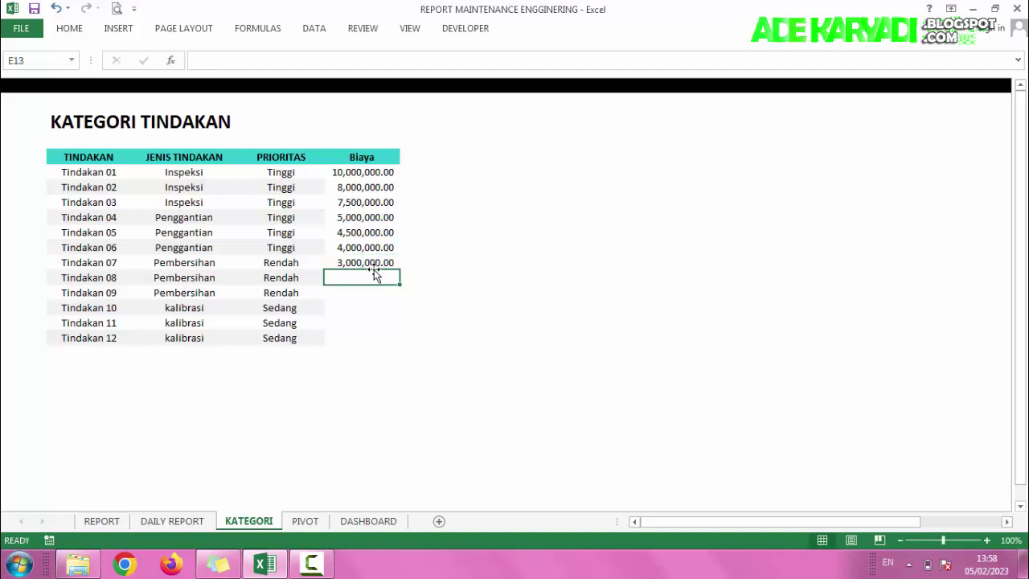
Enter costs 2,500,000 for Tindakan 08 and 2,000,000 for Tindakan 09
type("2,500,")
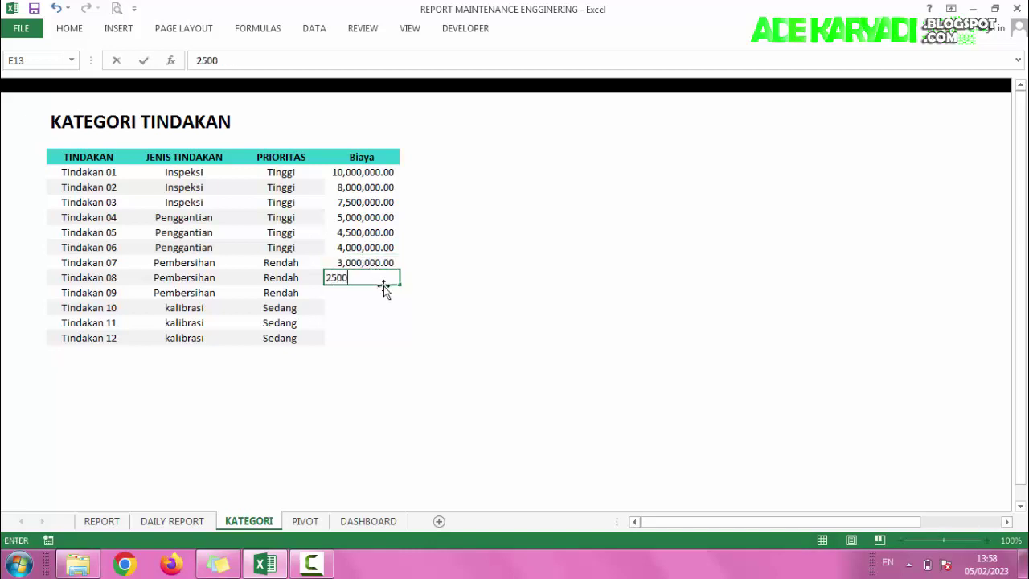
type("000")
left_click(385, 296)
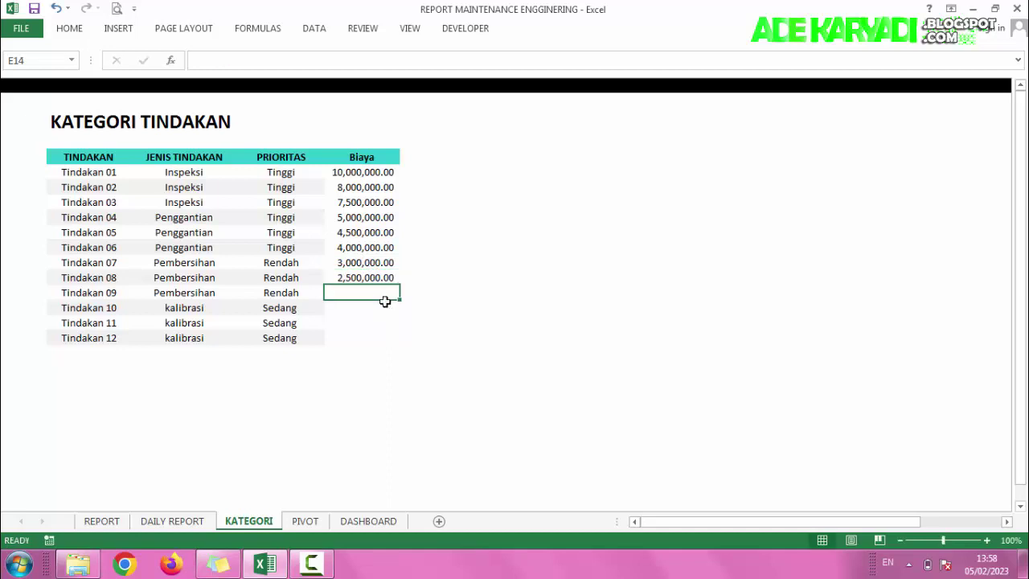
type("2000")
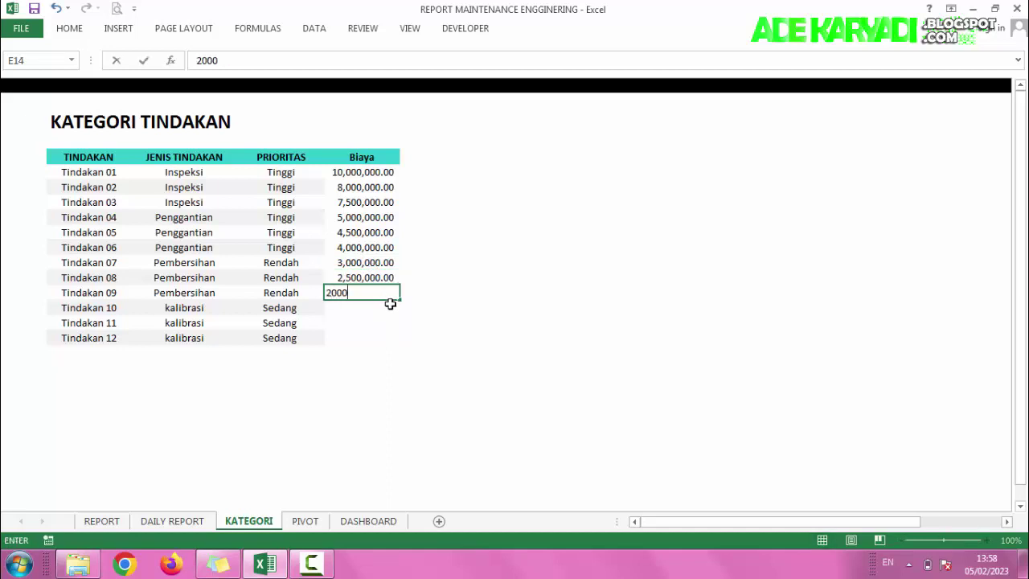
type("0")
left_click(390, 304)
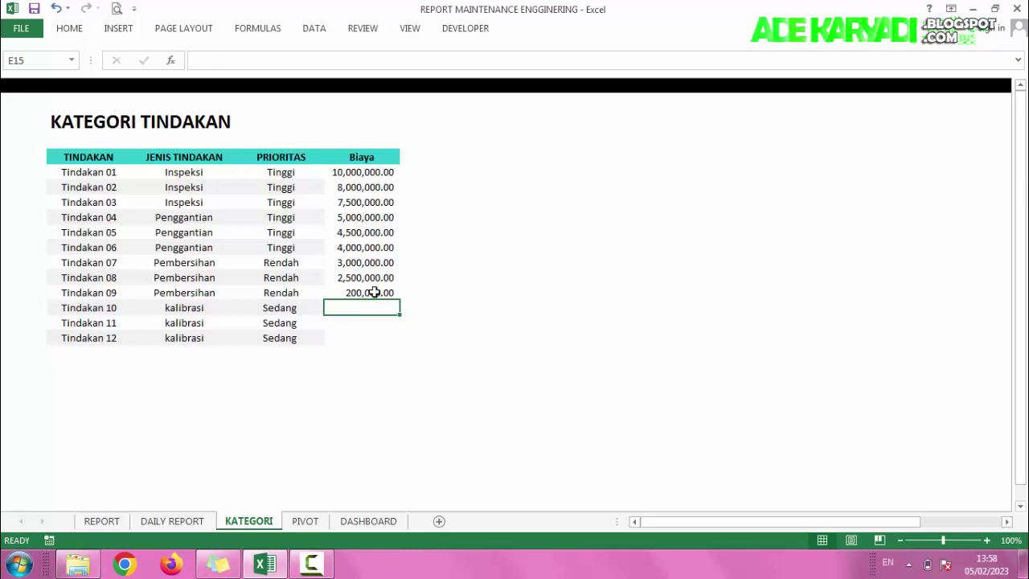
double_click(376, 292)
type("0")
left_click(376, 312)
Enter 1,500,000 for Tindakan 10, 1,000,000 for Tindakan 11, and a Tindakan 12 cost
type("1,5")
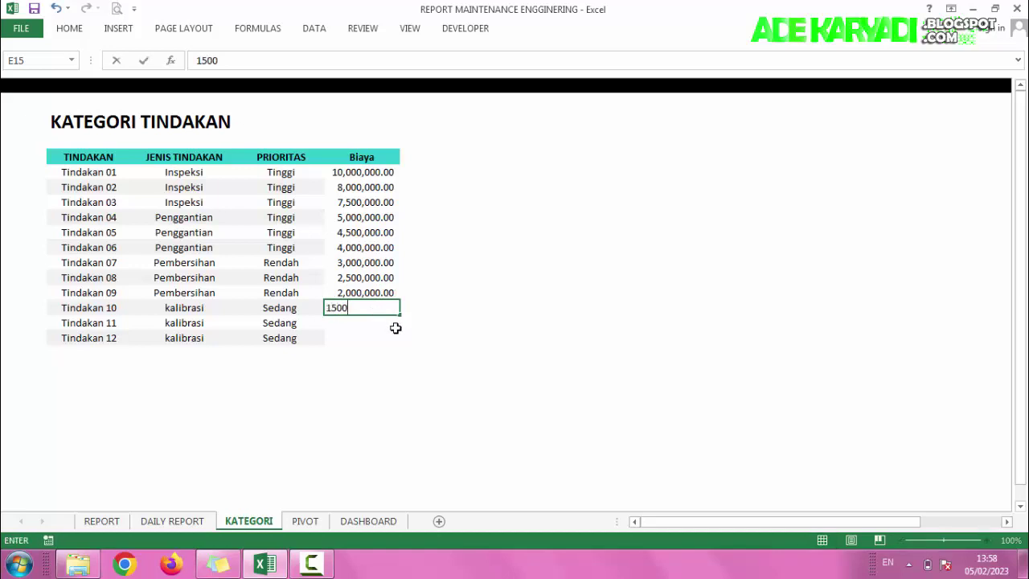
type("000")
key("Return")
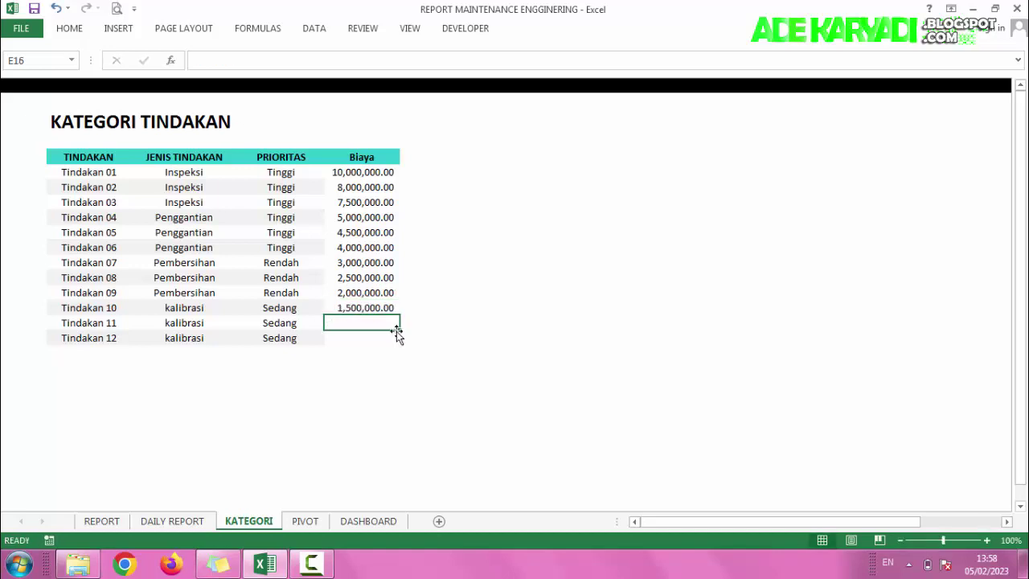
type("1,000,")
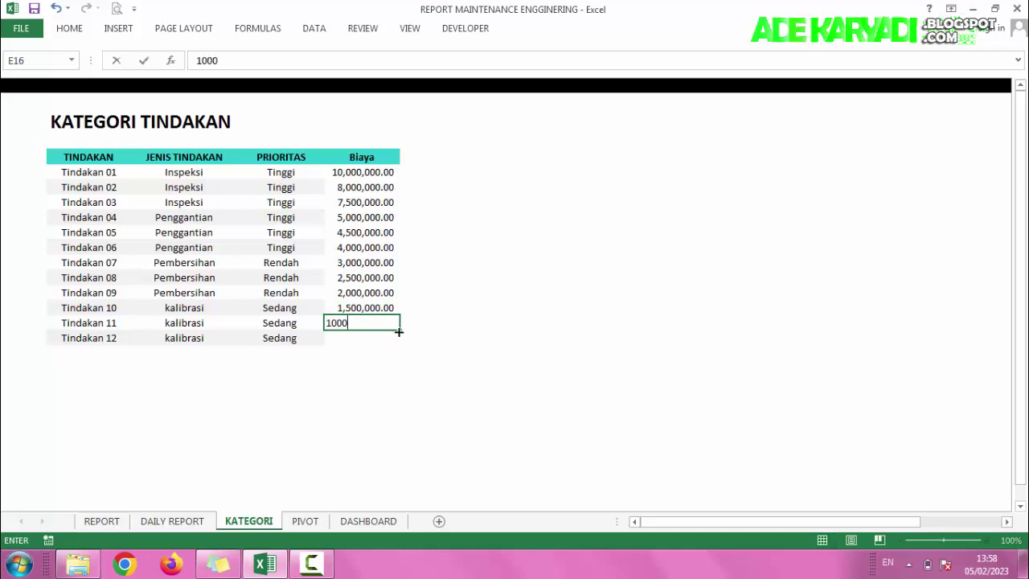
type("000")
key("Return")
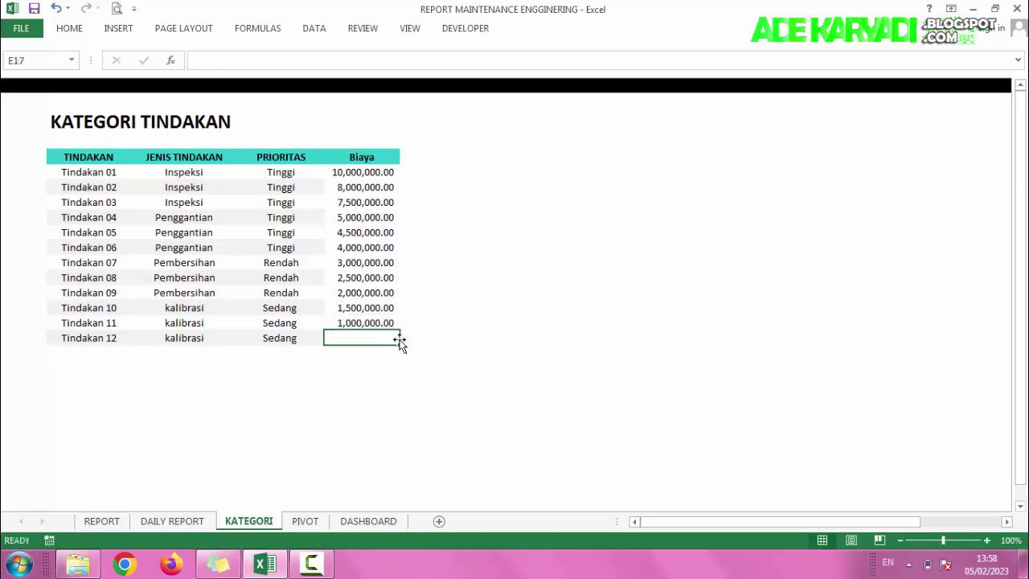
type("5,000,")
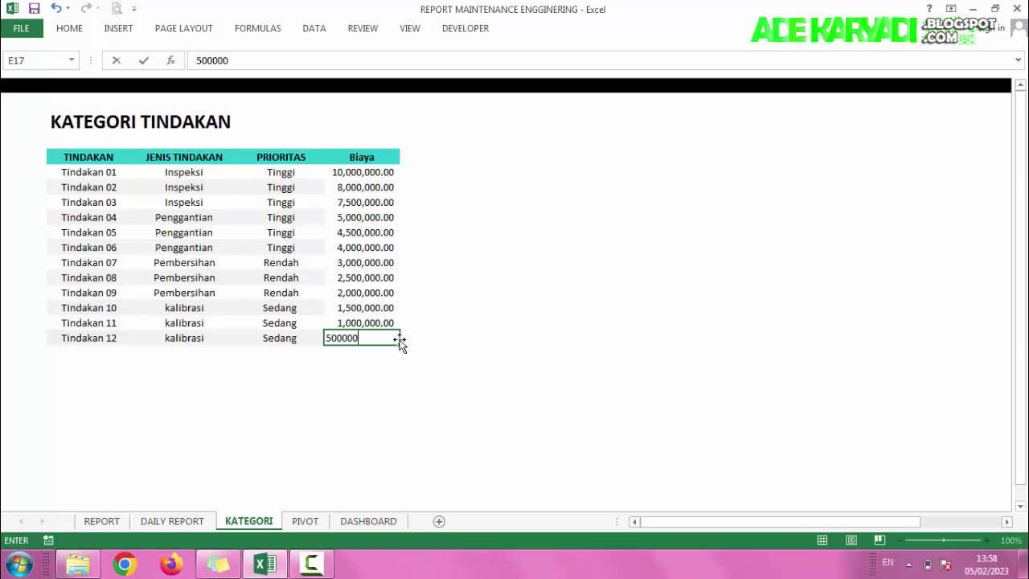
type("0")
key("Return")
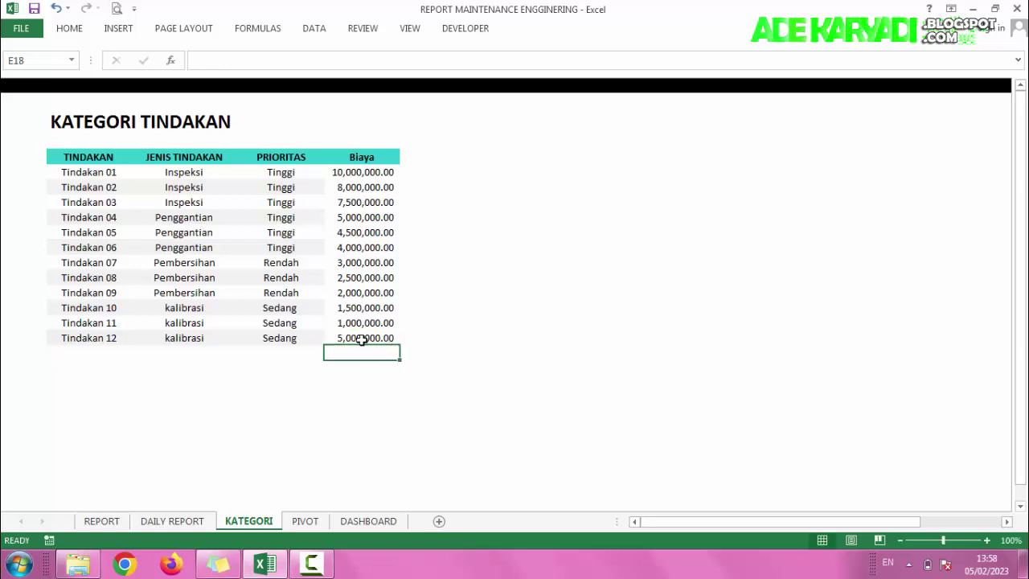
Correct the Tindakan 12 cost to 500,000 by removing the extra zero
double_click(363, 338)
left_click(396, 349)
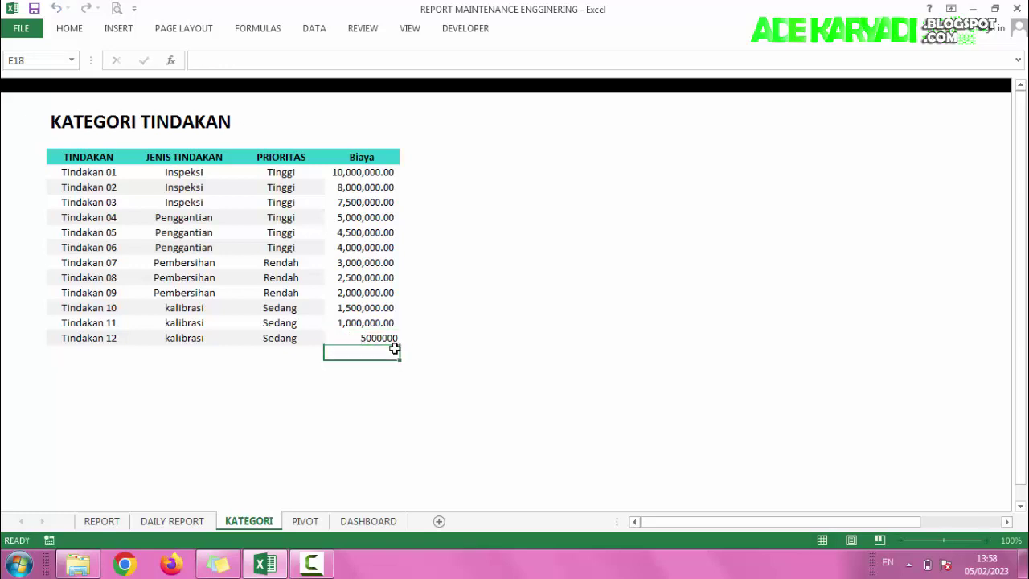
double_click(374, 338)
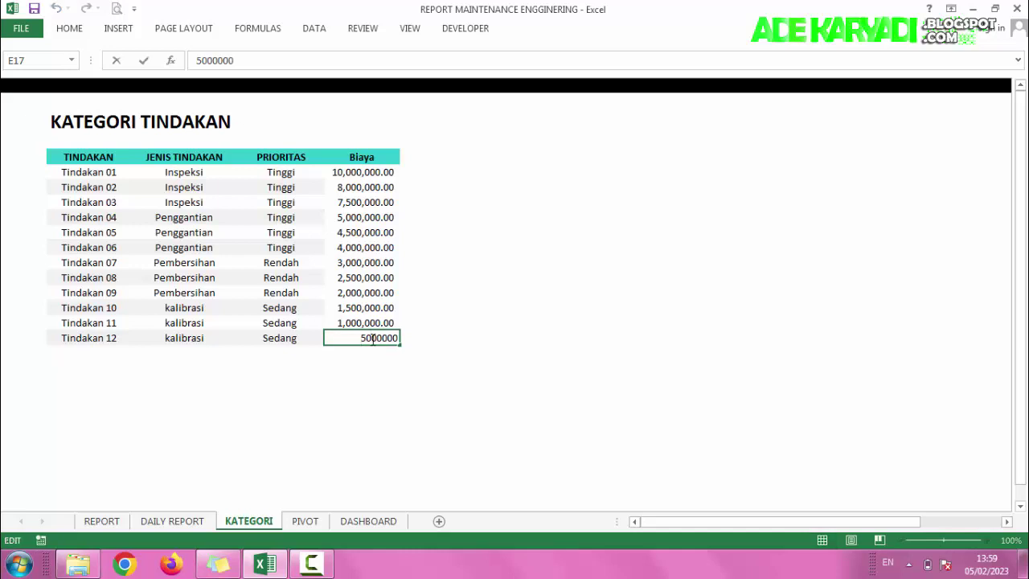
key("BackSpace")
key("Return")
left_click(386, 397)
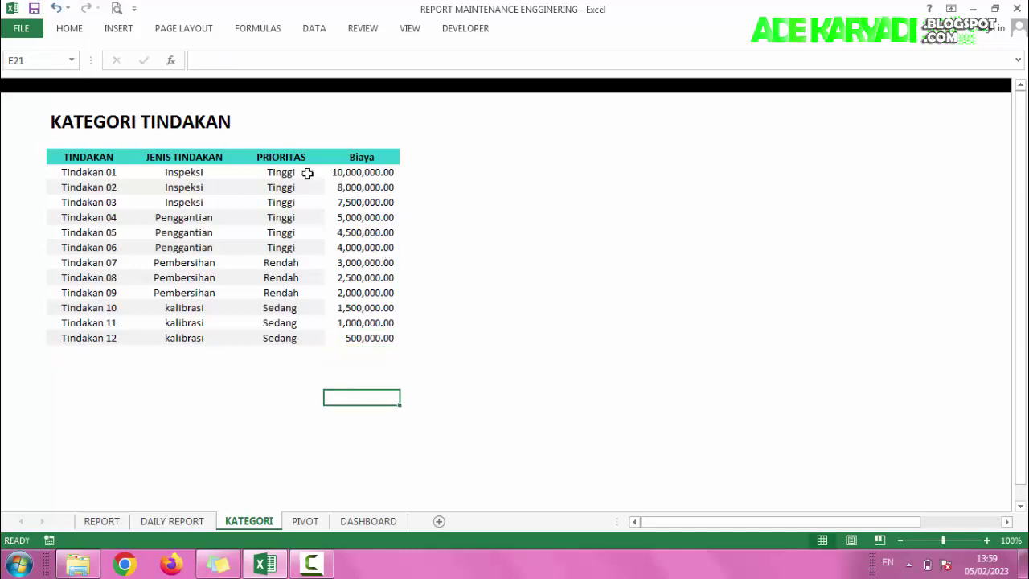
Format-paint the PRIORITAS column's banded shading onto the Biaya values E6:E17
left_click_drag(306, 172, 309, 344)
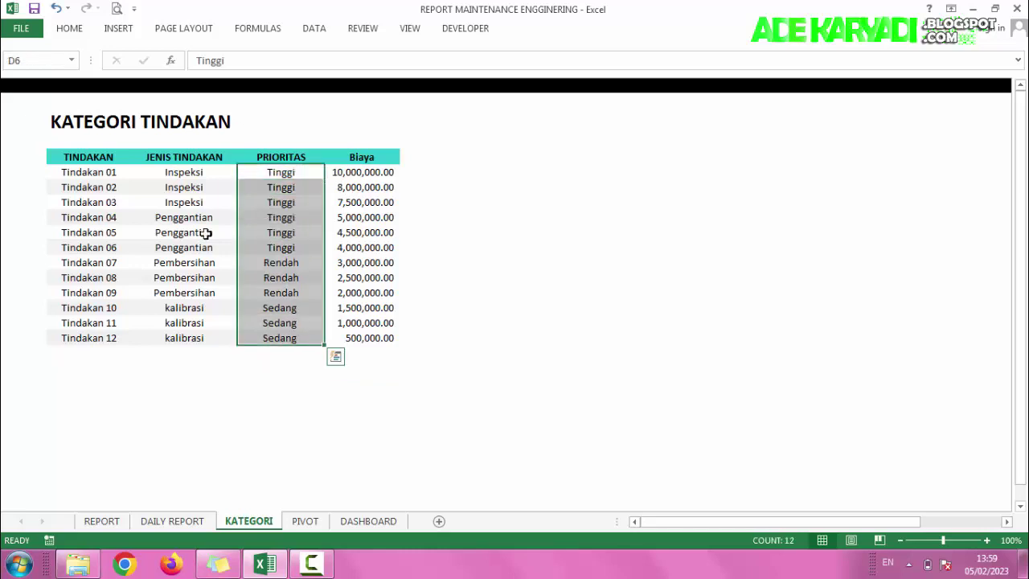
left_click(92, 32)
left_click(76, 83)
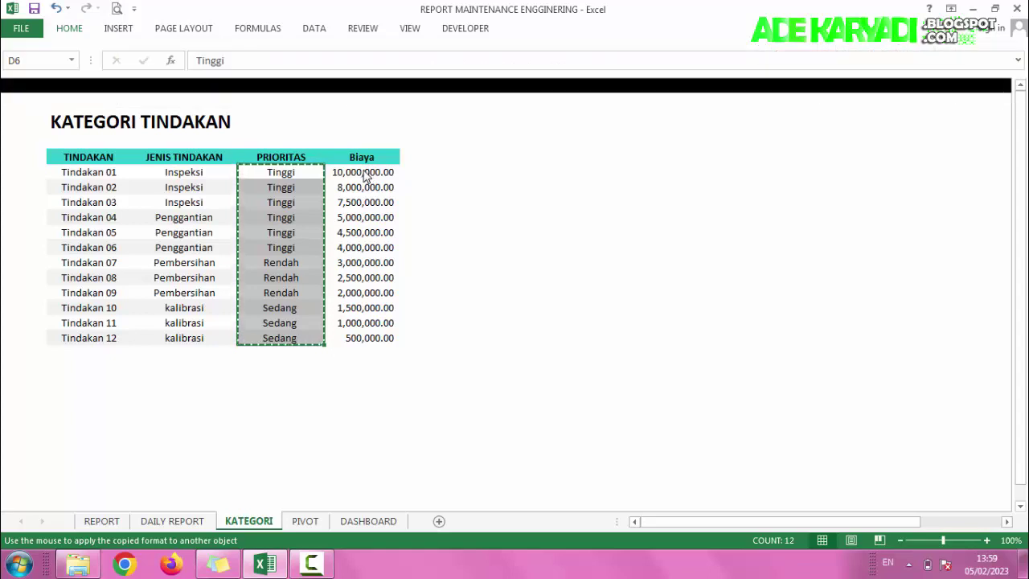
mouse_move(366, 172)
left_mouse_down()
mouse_move(390, 349)
mouse_move(395, 338)
left_mouse_up()
left_click(452, 273)
Reapply Comma Style to E6:E17 for thousand separators and two decimals
left_click_drag(362, 172, 370, 338)
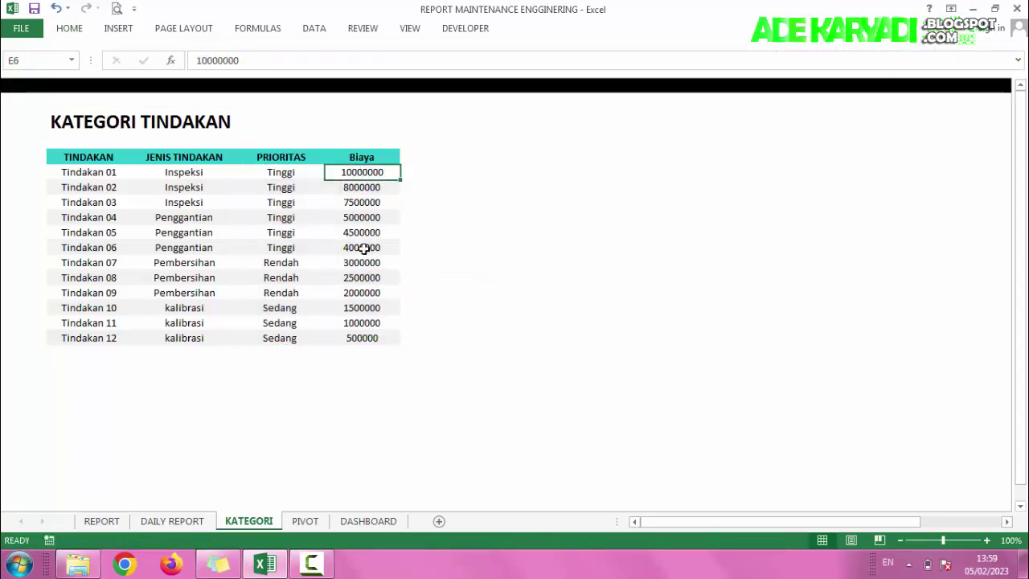
left_click(70, 33)
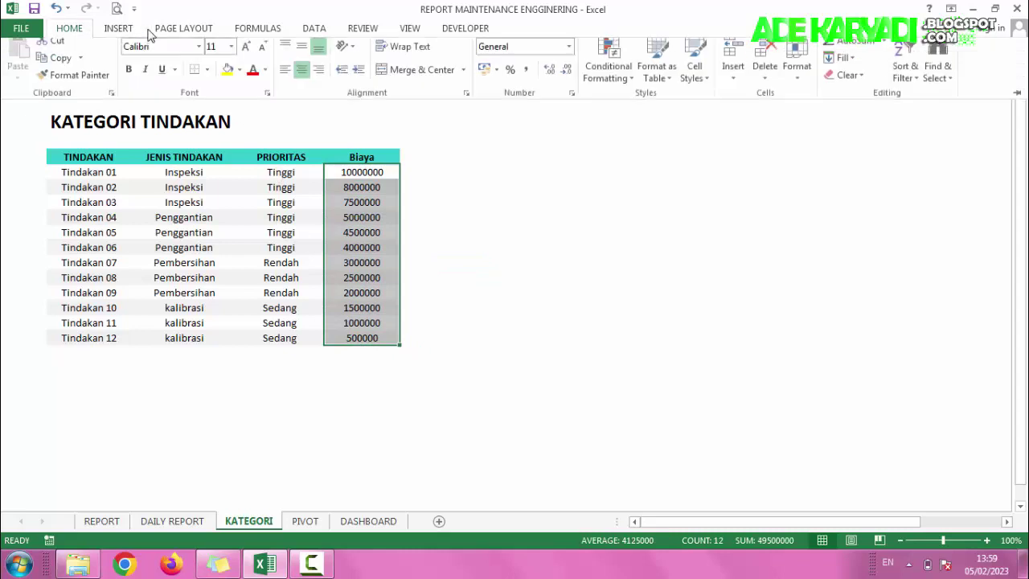
left_click(526, 77)
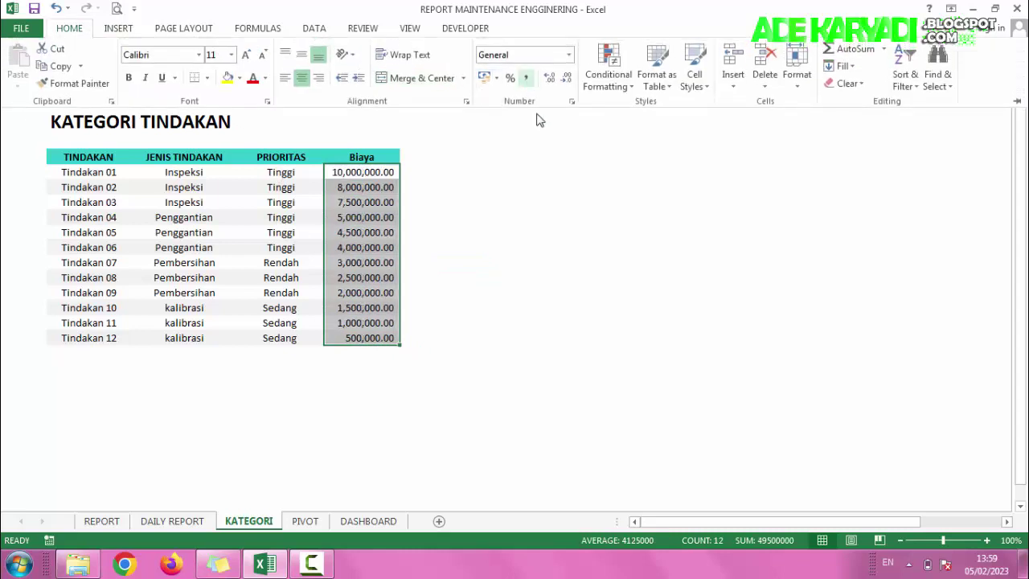
left_click(519, 276)
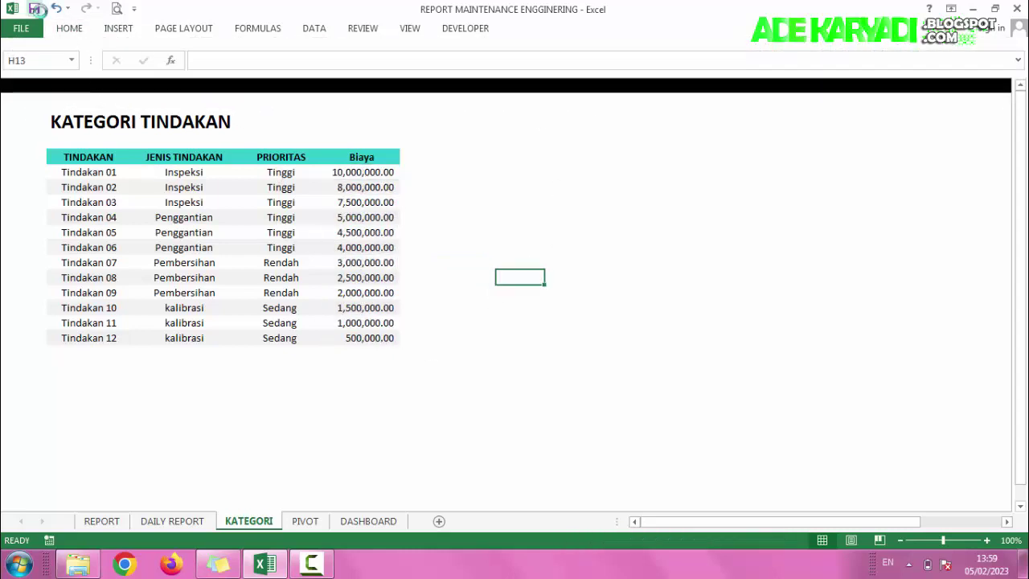
Return to the DAILY REPORT sheet and check values in the table
left_click(184, 521)
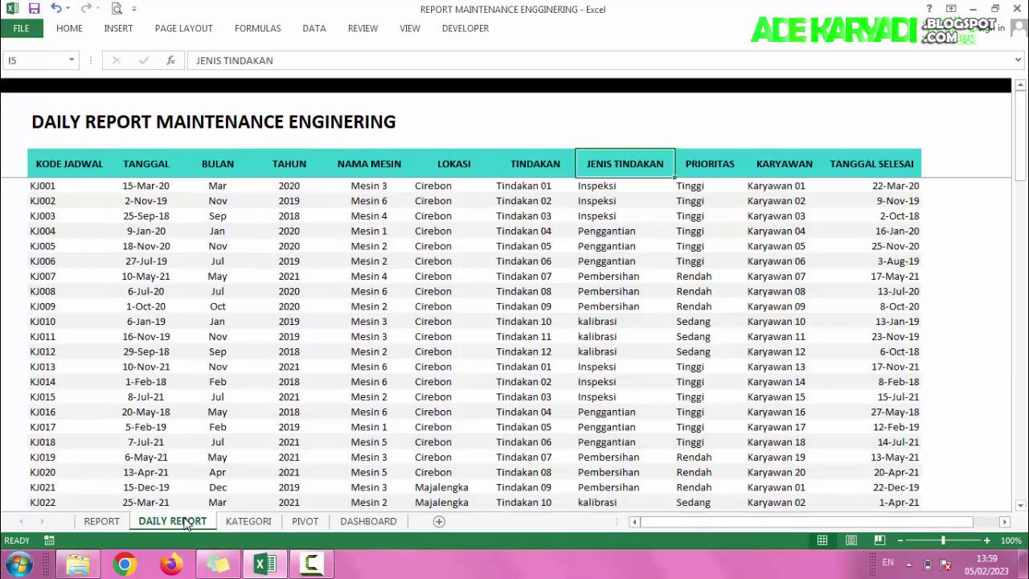
left_click(633, 219)
left_click(735, 216)
left_click(772, 211)
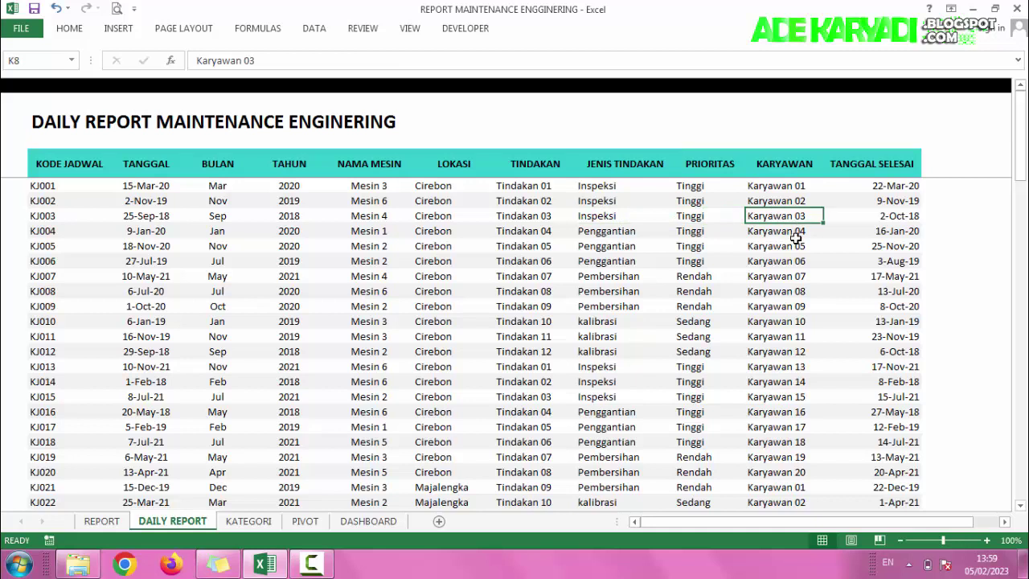
left_click(776, 186)
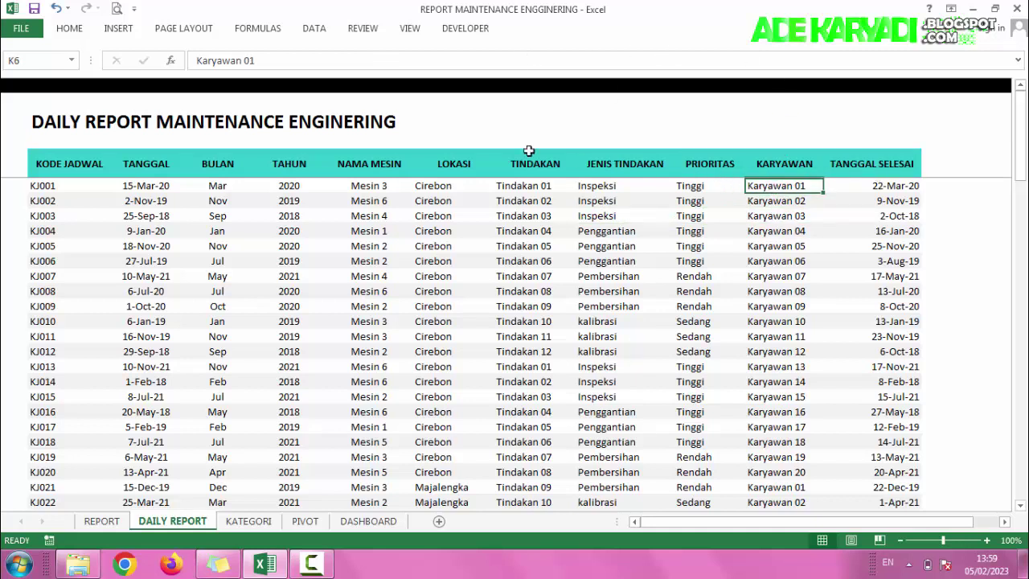
Turn on row and column Headings from the View tab
left_click(409, 29)
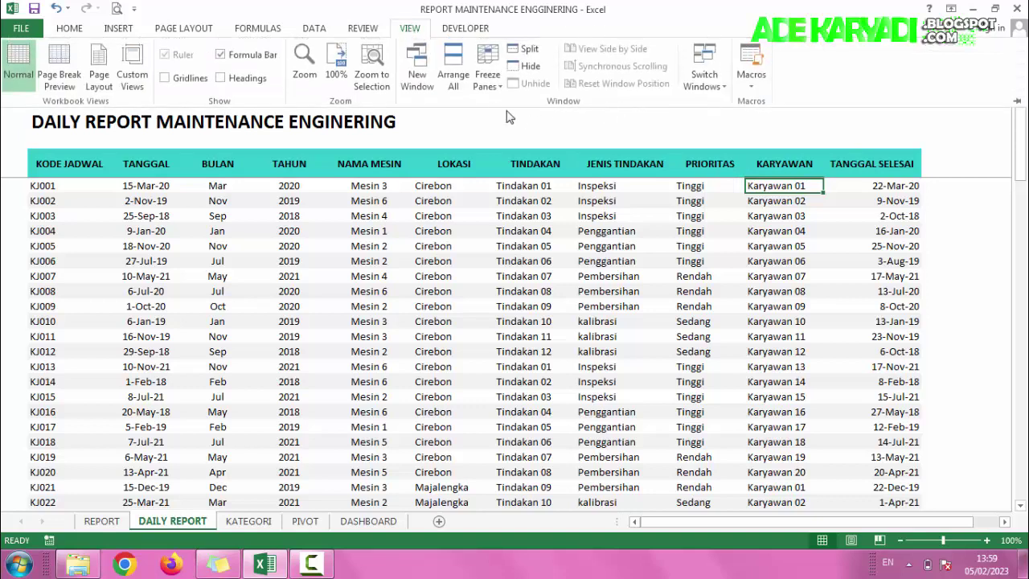
left_click(754, 147)
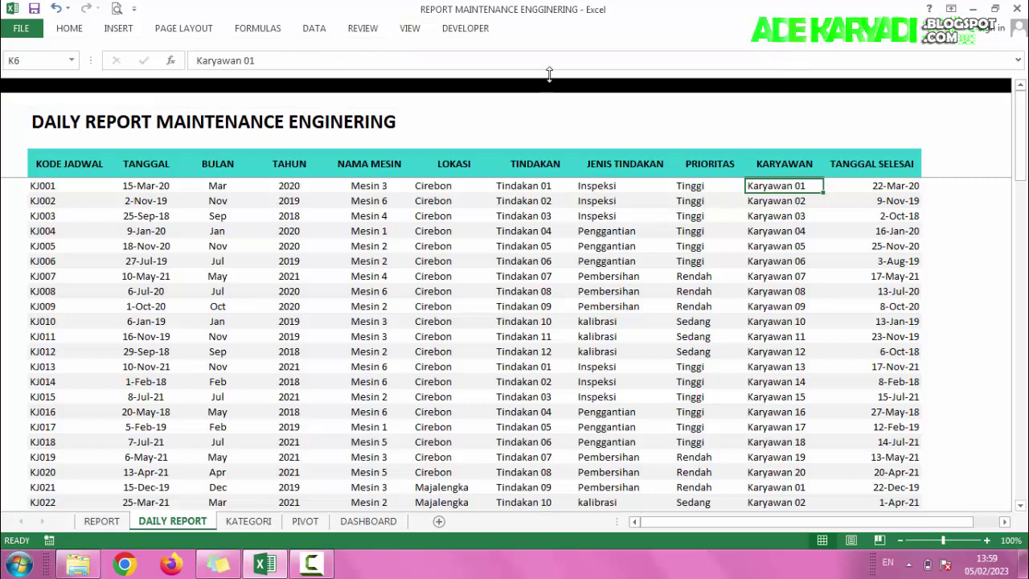
left_click(410, 28)
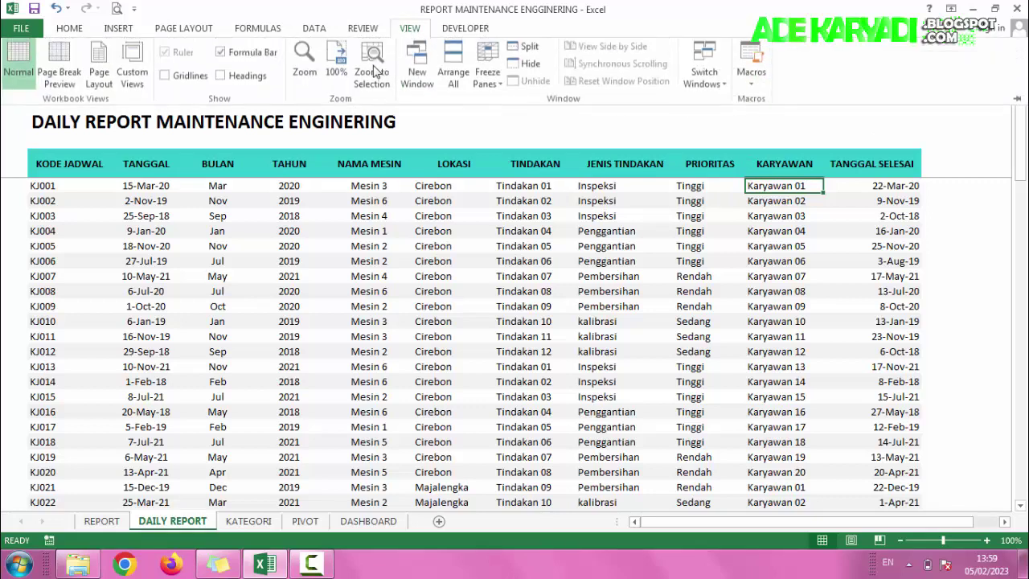
left_click(221, 78)
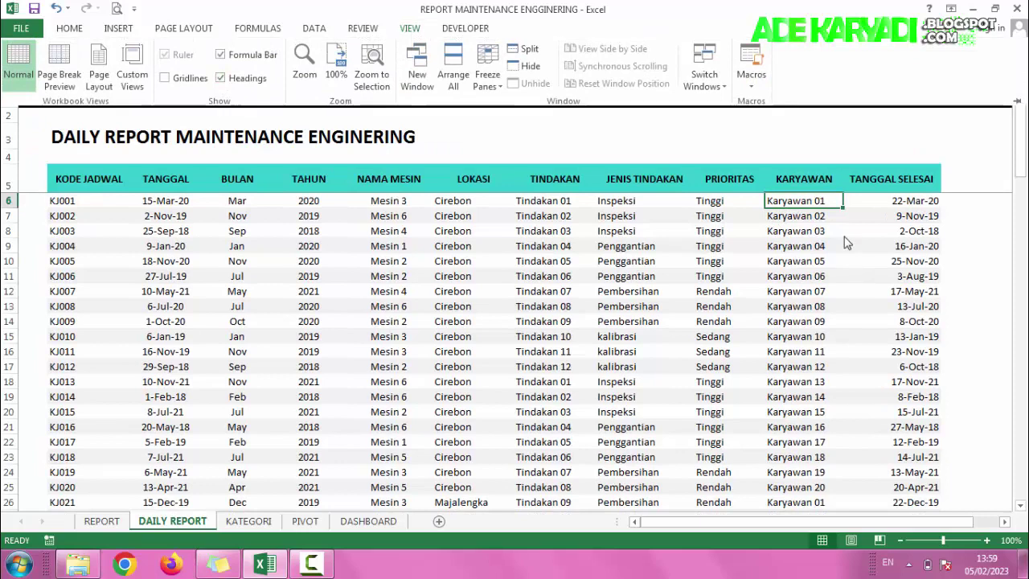
left_click(779, 84)
Insert a column before KARYAWAN in column K and head it Biaya in K5
right_click(779, 84)
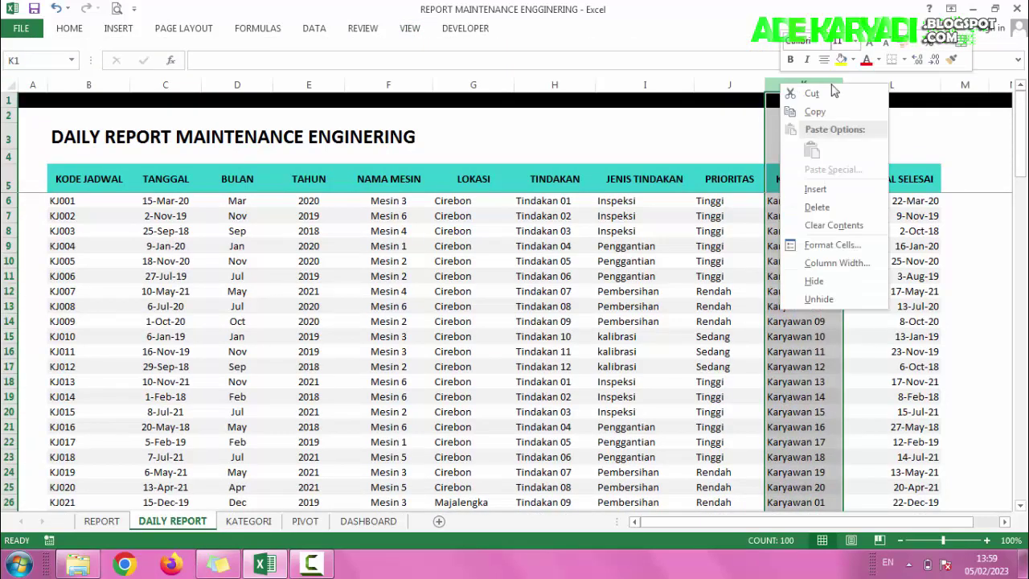
left_click(820, 188)
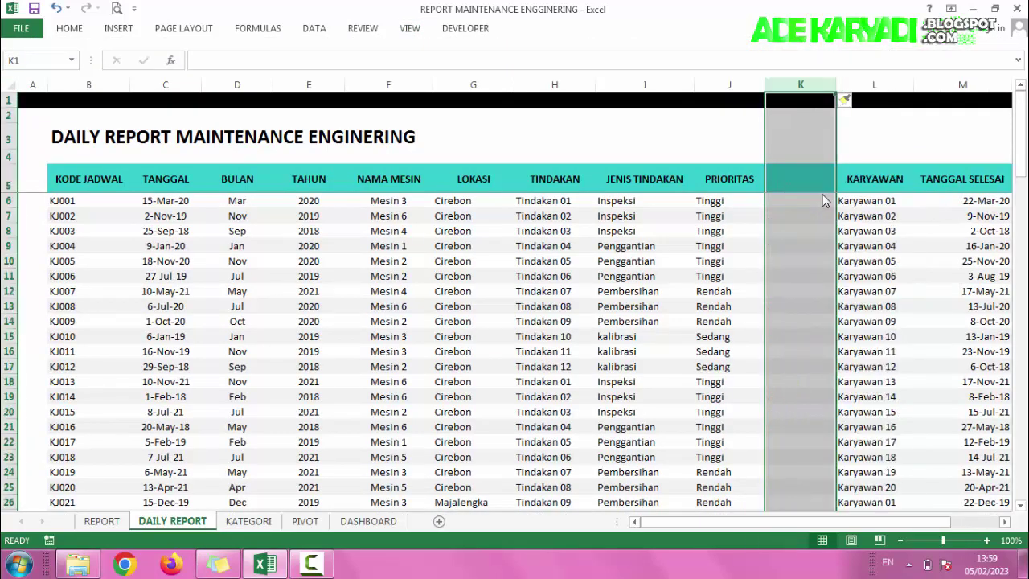
left_click(807, 182)
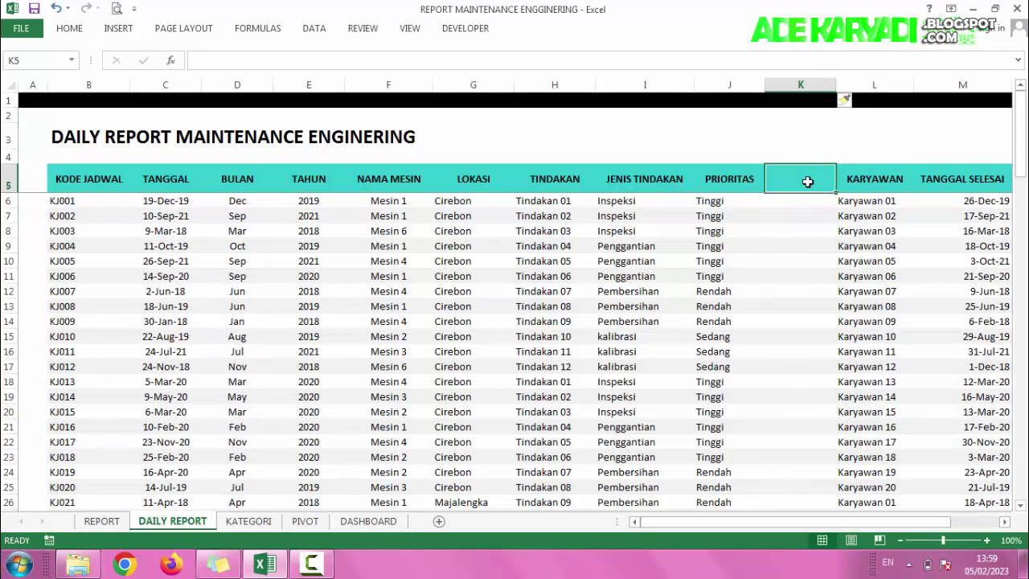
type("Biaya")
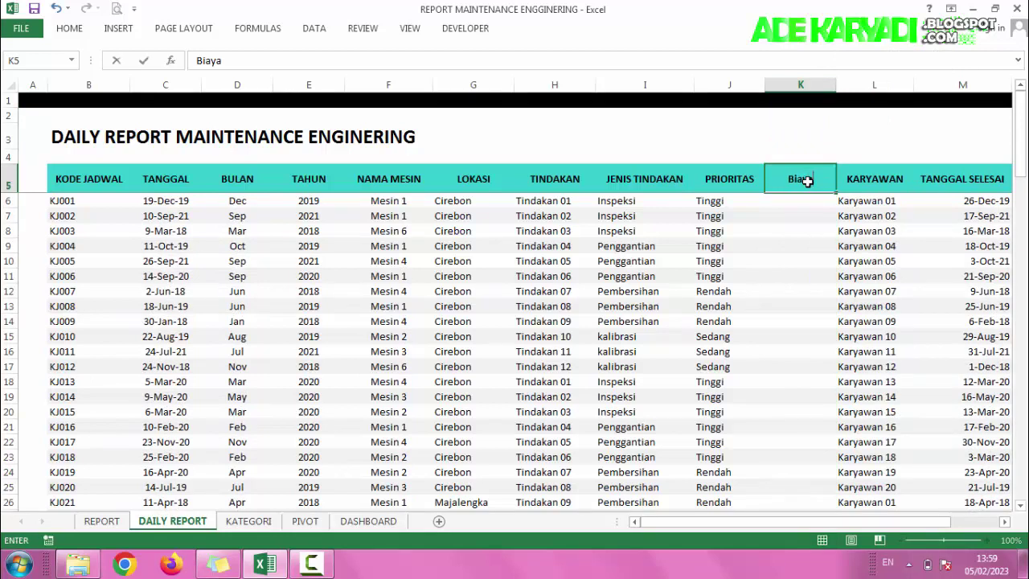
key("Return")
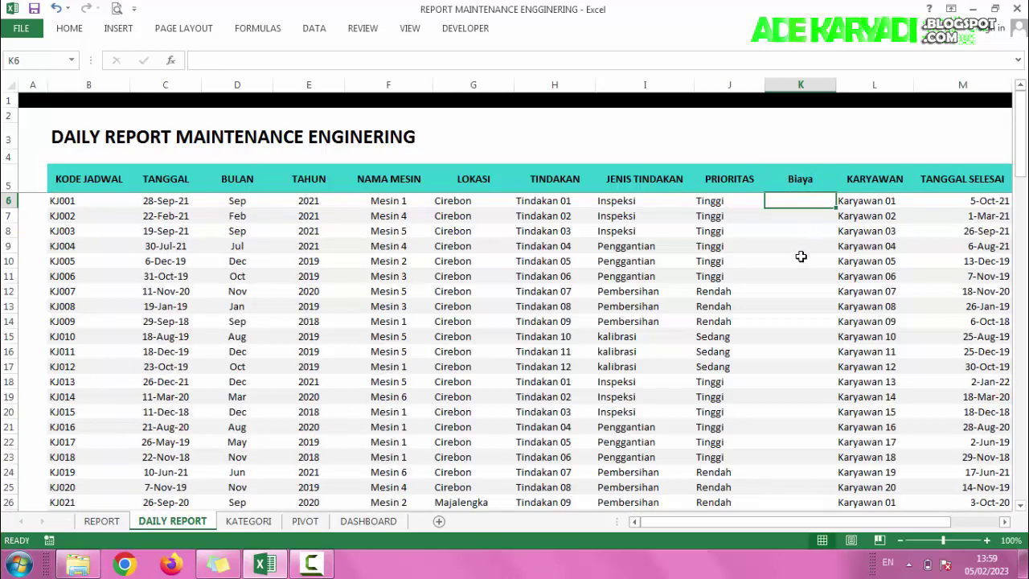
Enter =VLOOKUP(H6,KATEGORI!$B$5:$E$30,4,0) in K6 to return Tindakan 01's cost
type("=v")
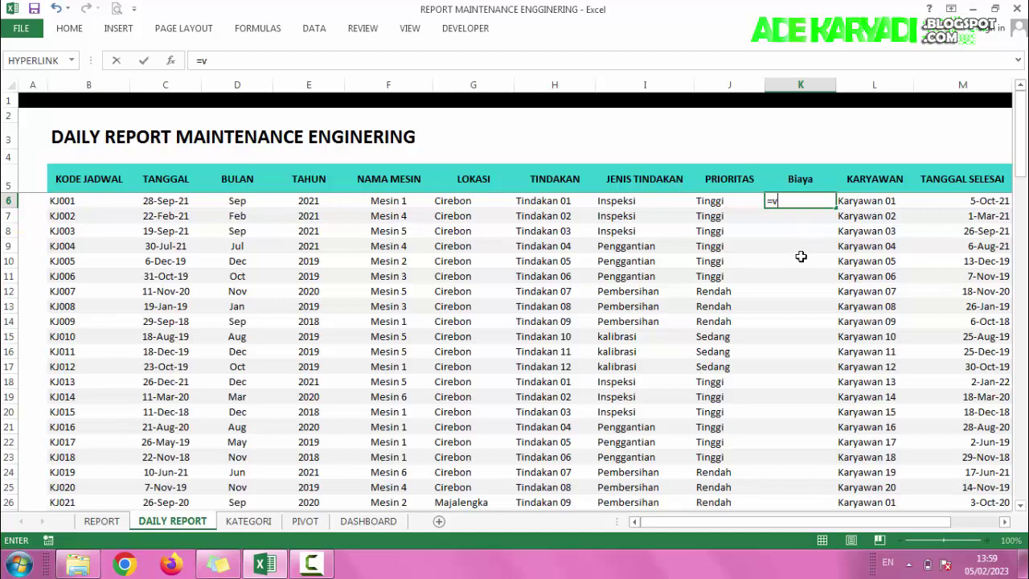
type("lo")
double_click(824, 217)
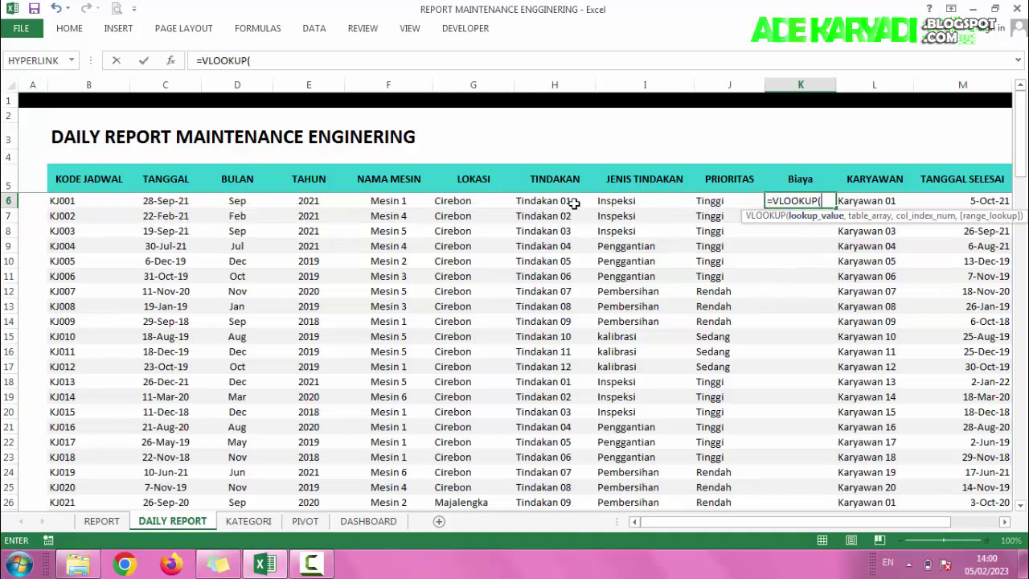
left_click(566, 201)
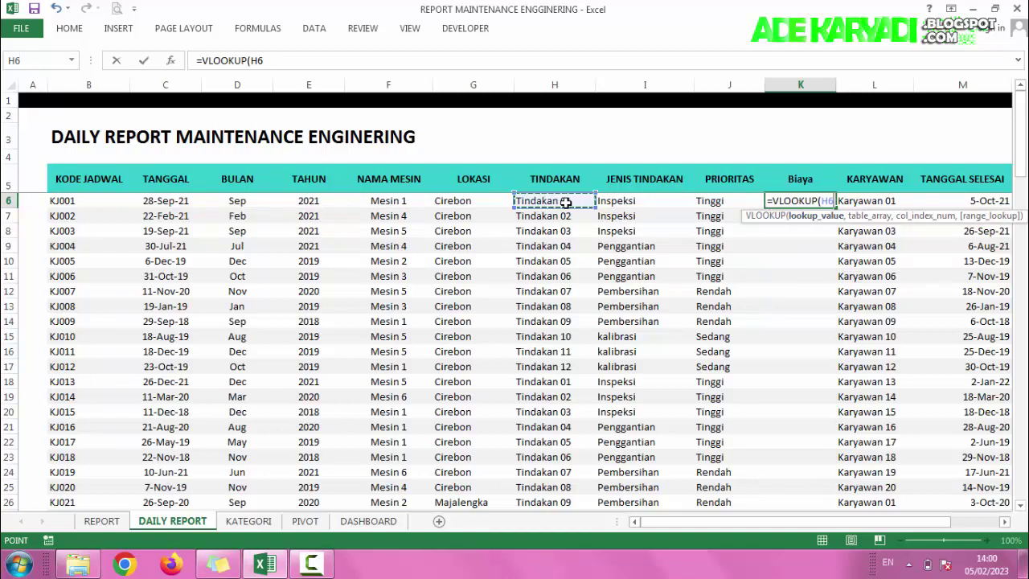
type(",")
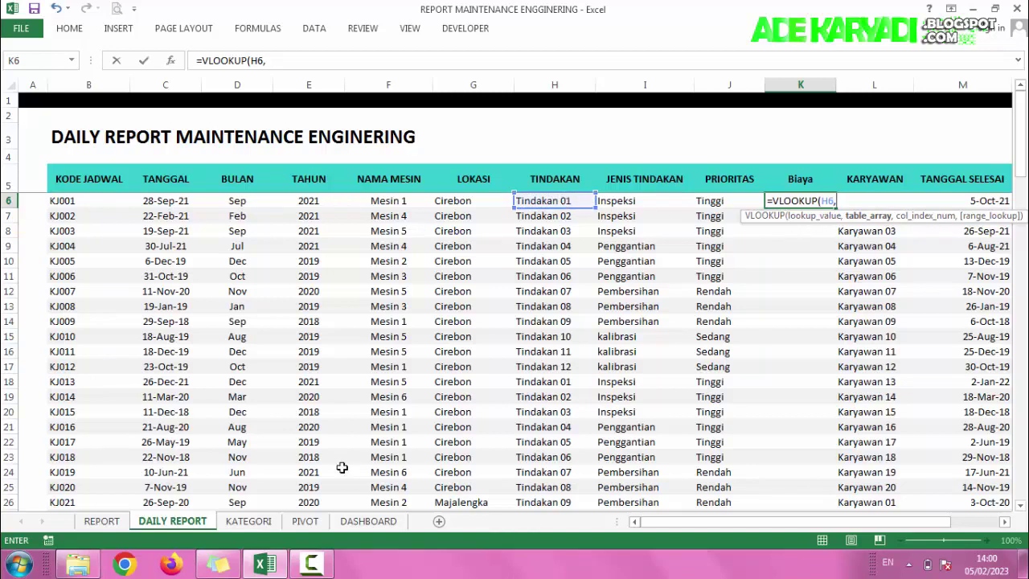
left_click(249, 521)
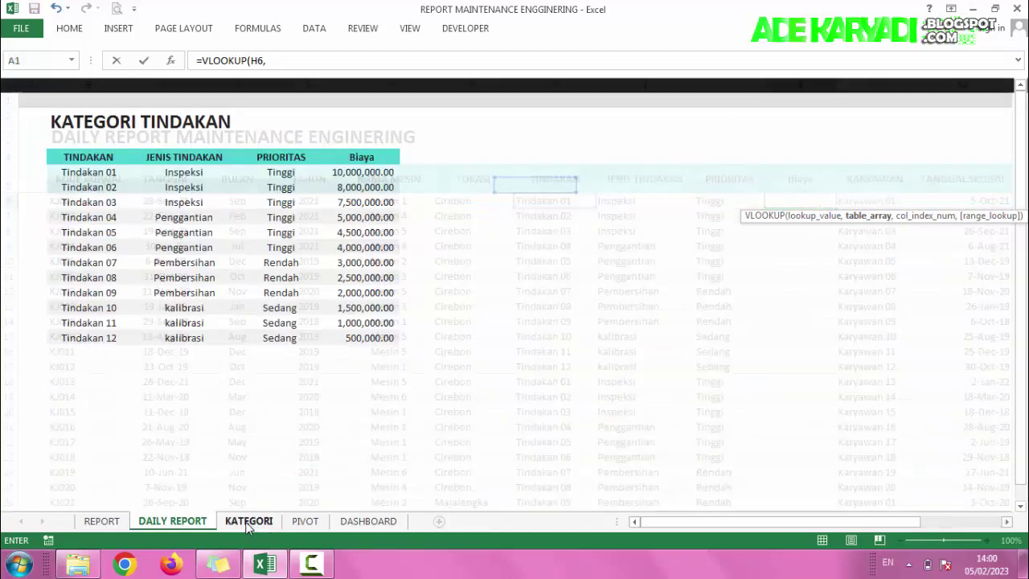
mouse_move(78, 157)
left_mouse_down()
mouse_move(352, 487)
mouse_move(365, 474)
left_mouse_up()
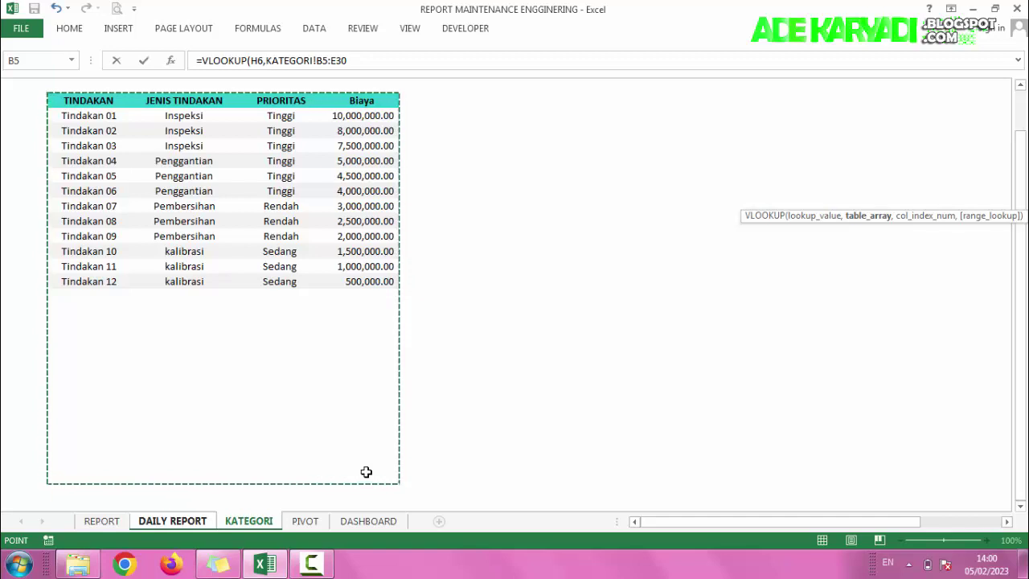
key("F4")
type("$E$30,")
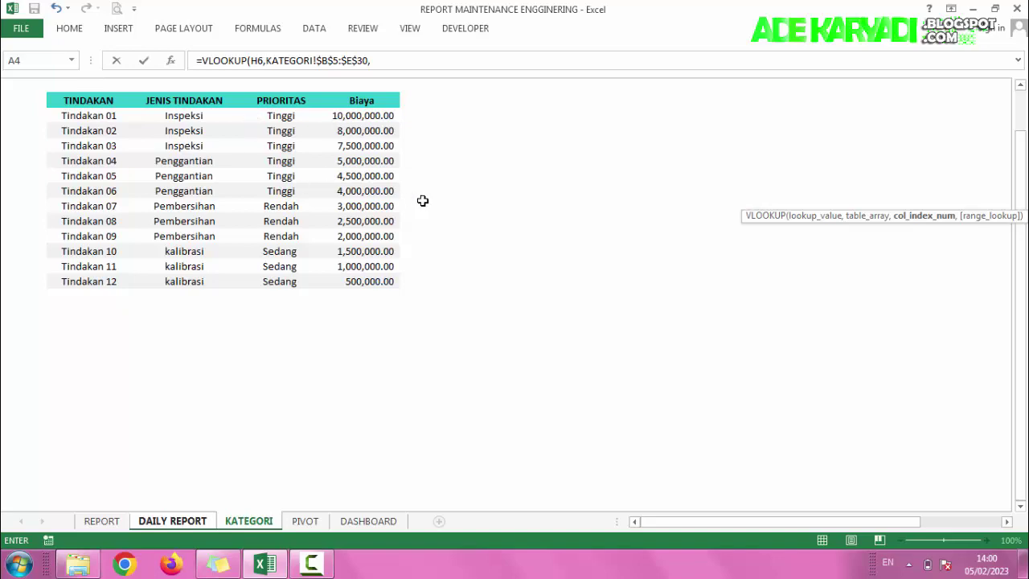
type("4,")
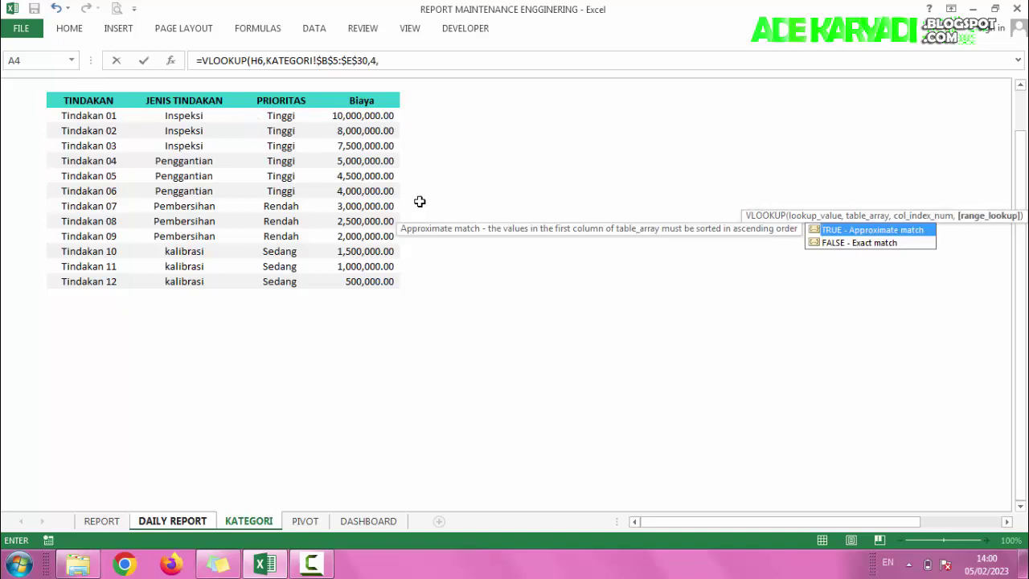
type(")")
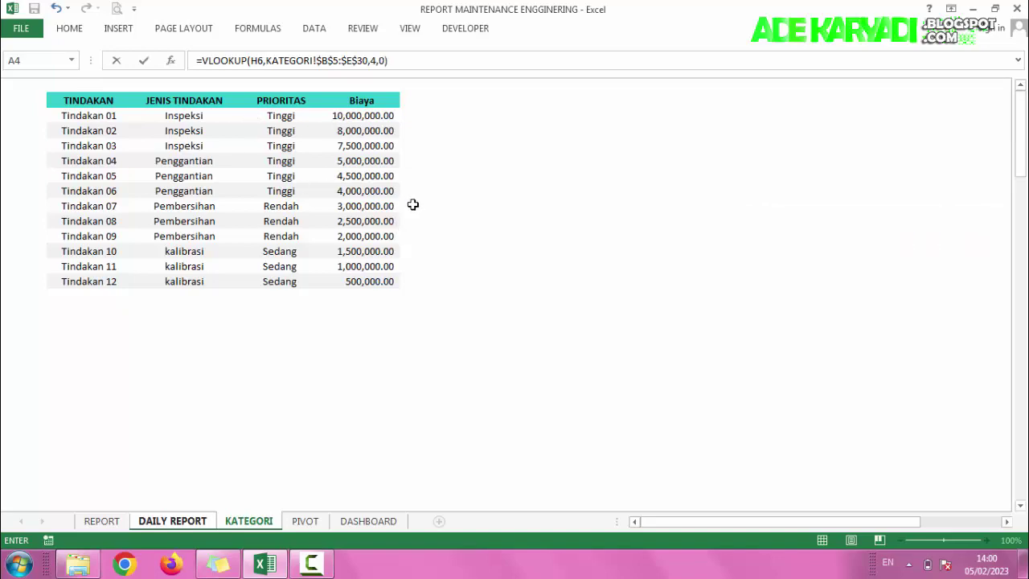
key("Return")
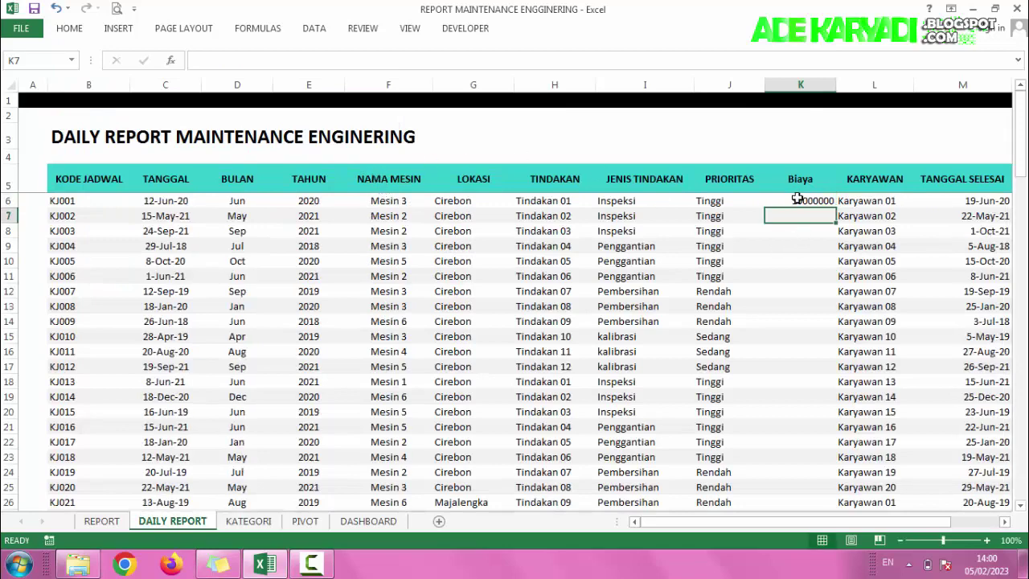
left_click(799, 201)
Center K6 in Accounting format, AutoFit column K, and fill the Biaya VLOOKUP down the column
left_click(69, 28)
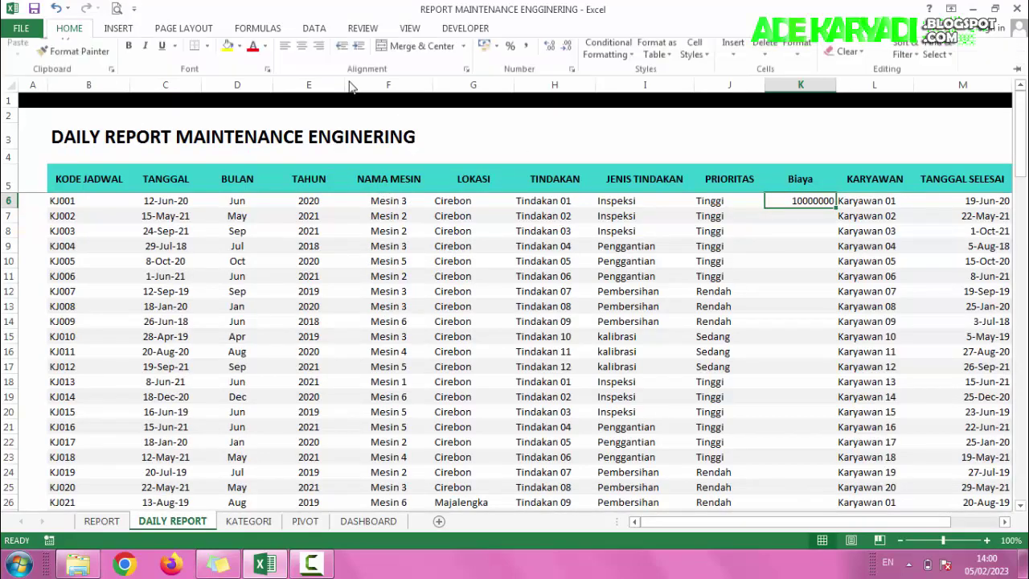
left_click(303, 78)
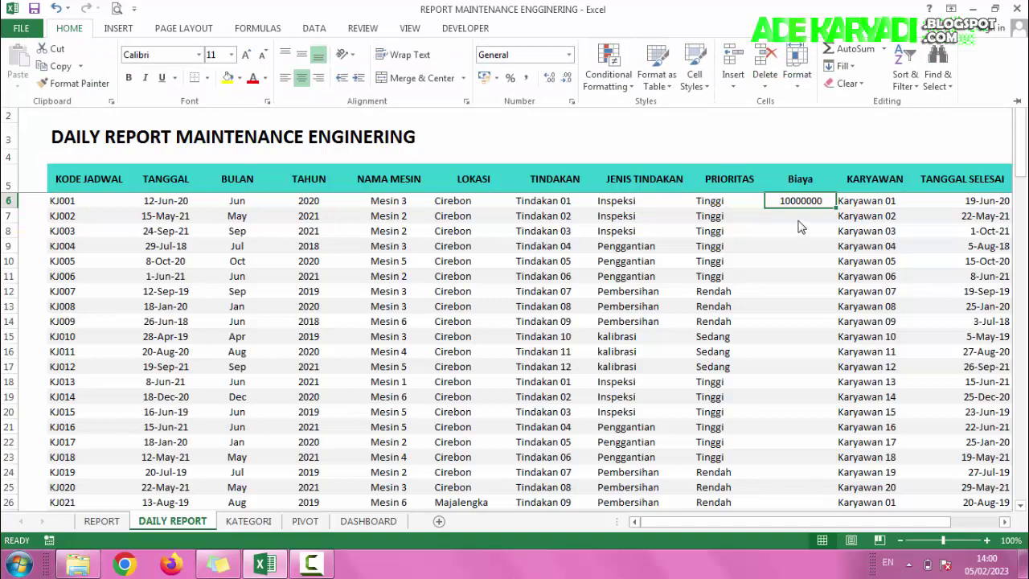
left_click(526, 78)
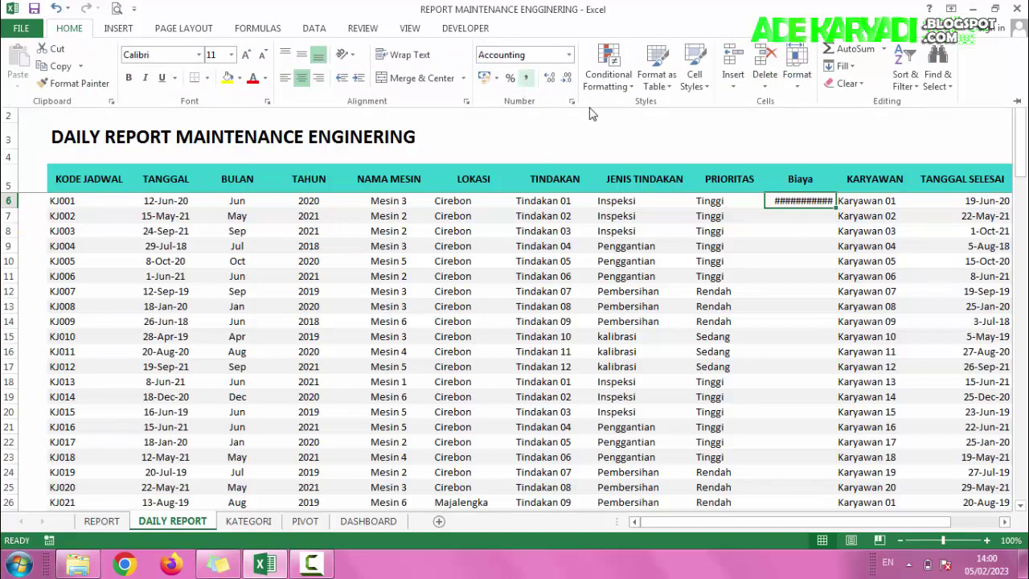
left_click(836, 96)
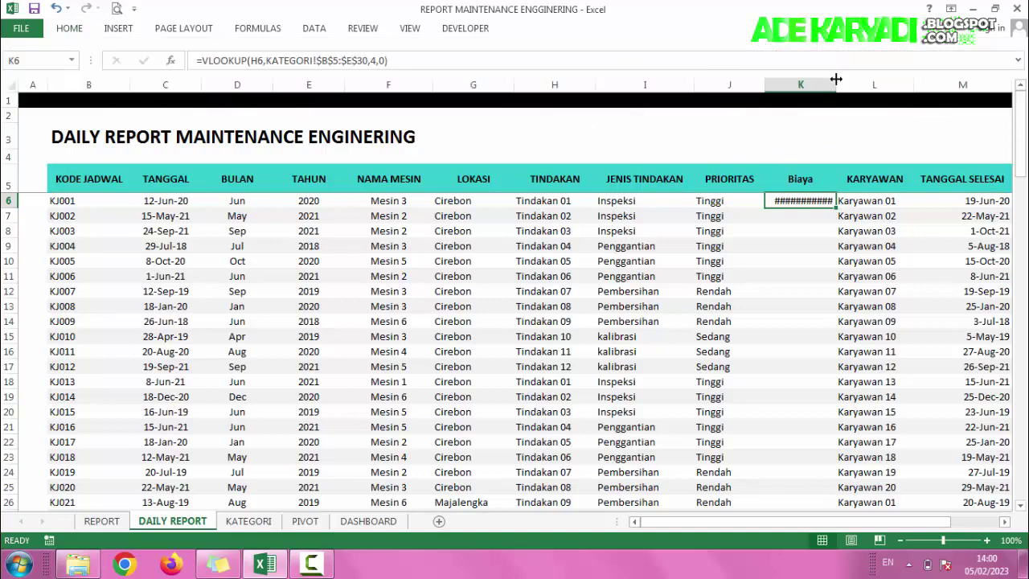
double_click(836, 79)
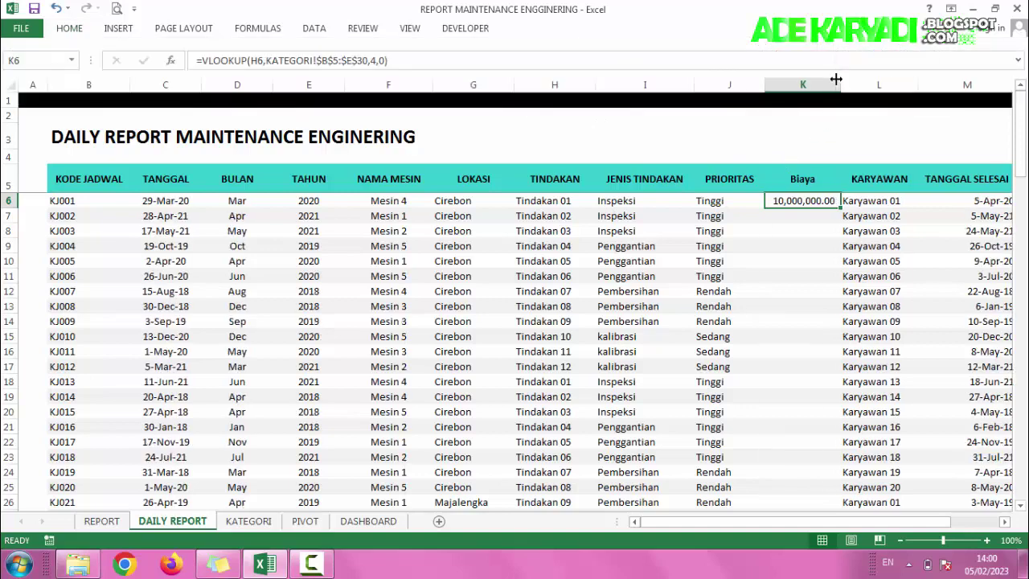
double_click(841, 207)
left_click(803, 382)
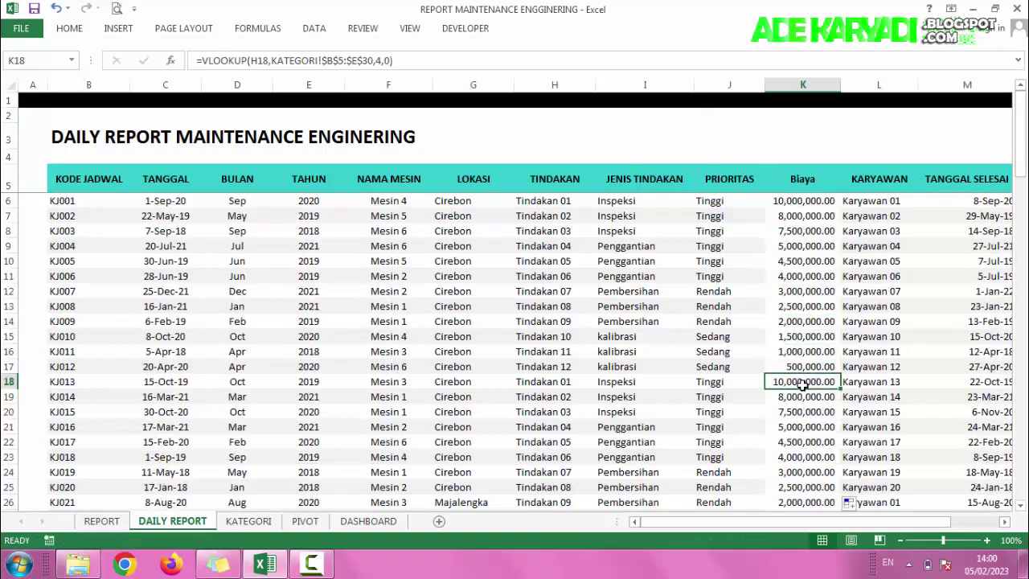
scroll(802, 385, "down", 4)
scroll(802, 384, "up", 4)
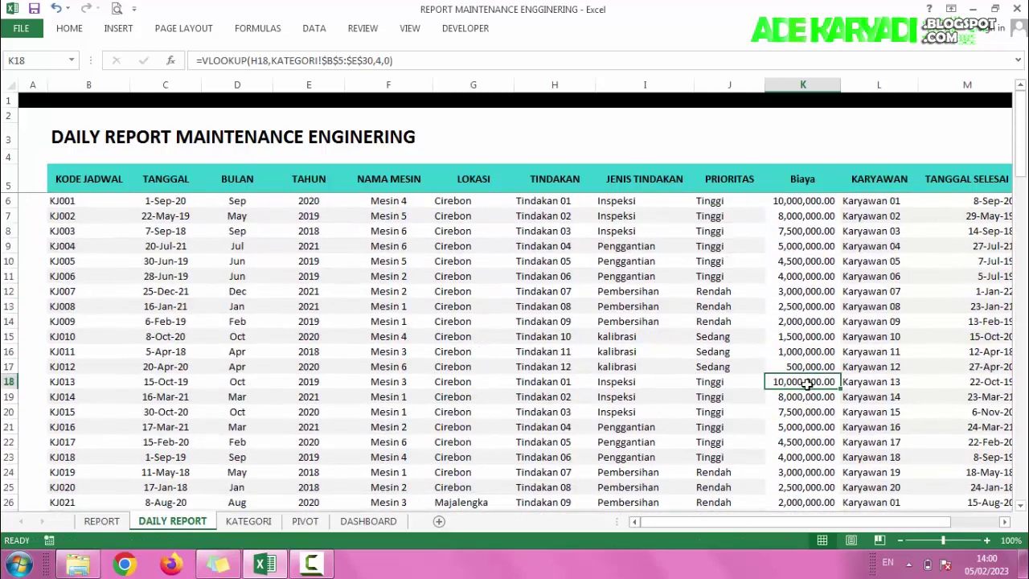
Copy the PRIORITAS column's formatting onto column K with Format Painter
left_click(751, 84)
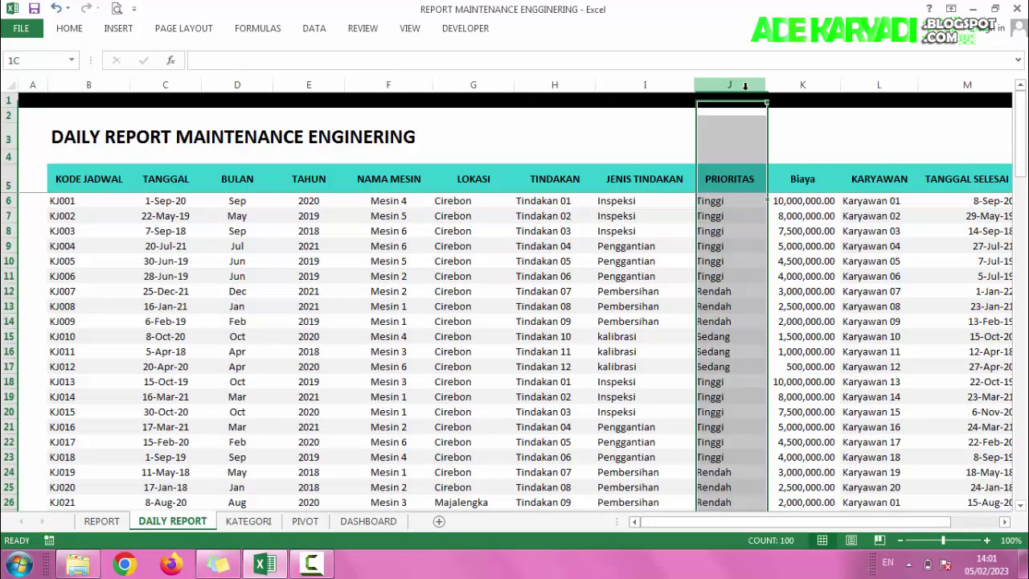
left_click(68, 30)
left_click(75, 83)
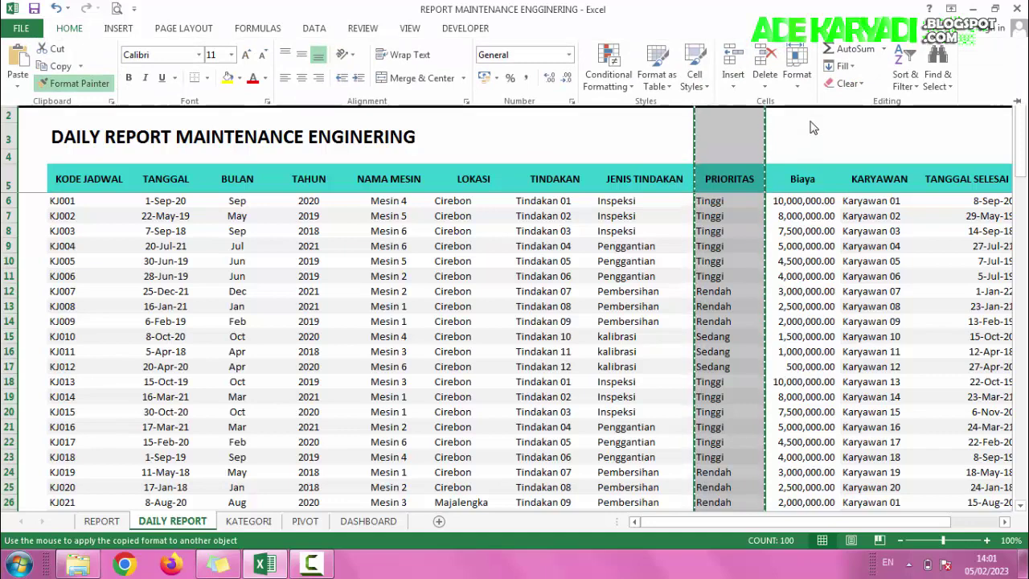
left_click(802, 85)
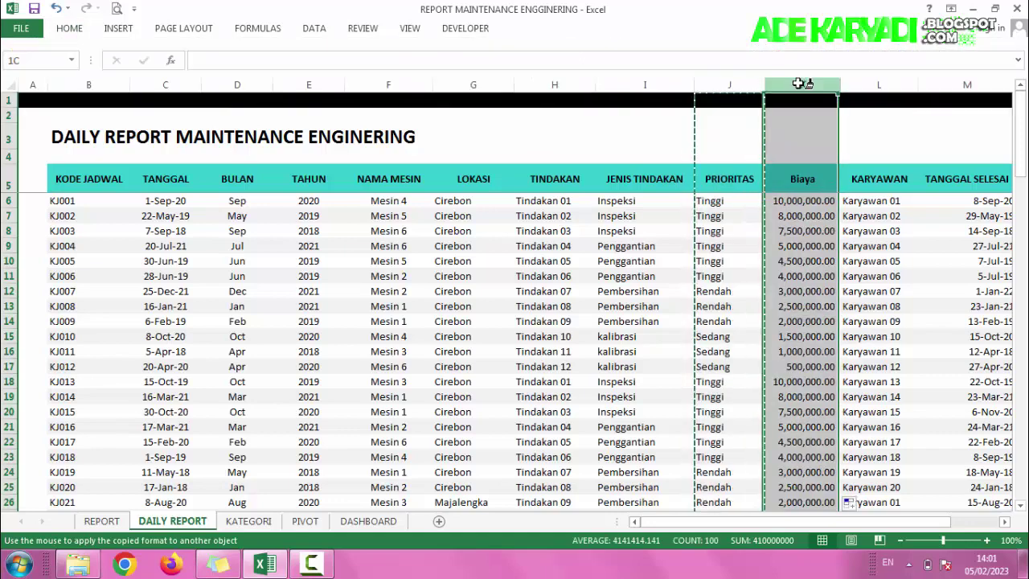
Give the costs comma format like 10,000,000.00, widen column K, and copy the format down
left_click(788, 233)
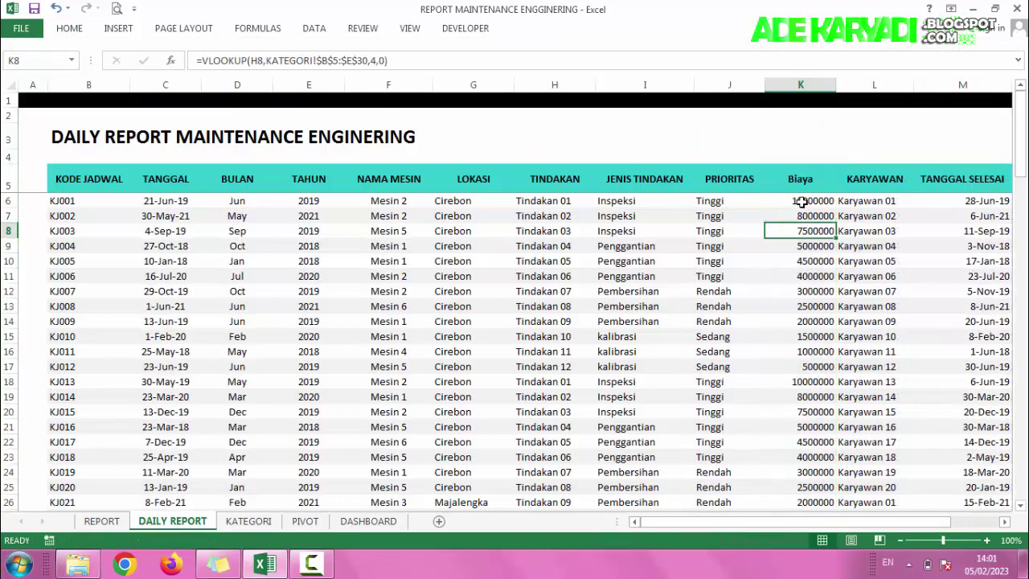
left_click_drag(800, 200, 800, 215)
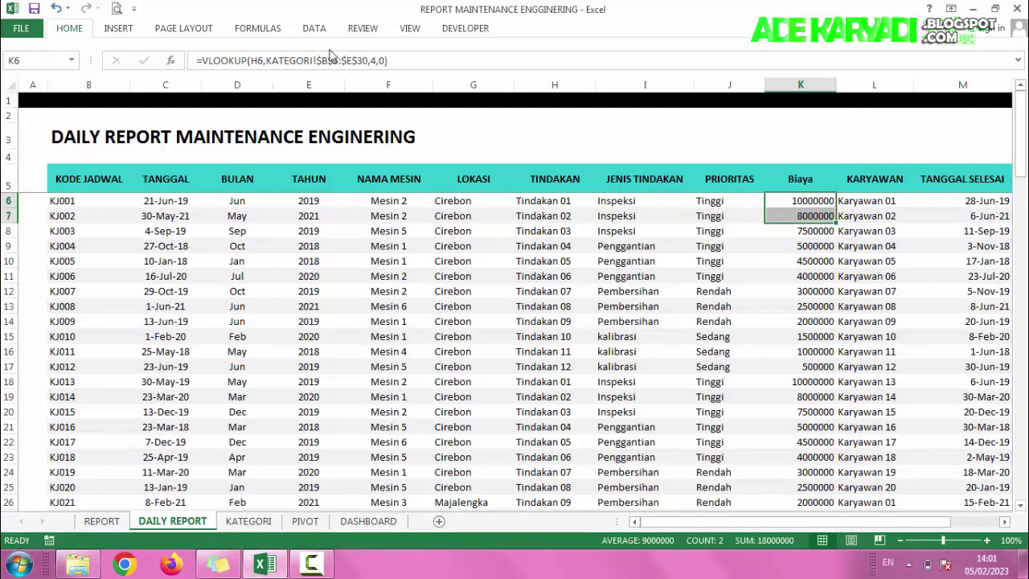
left_click(69, 28)
left_click(526, 77)
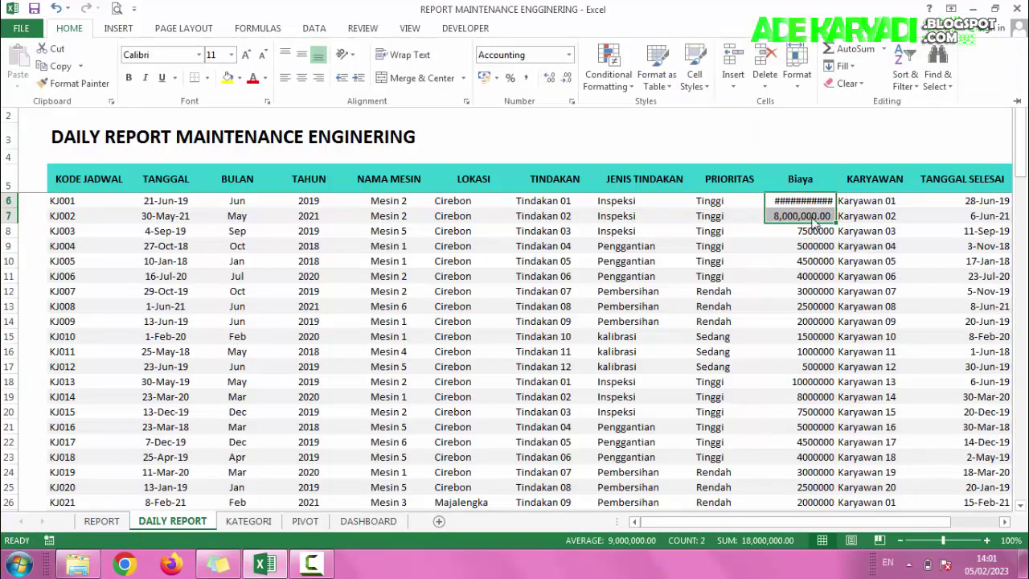
left_click_drag(838, 86, 840, 86)
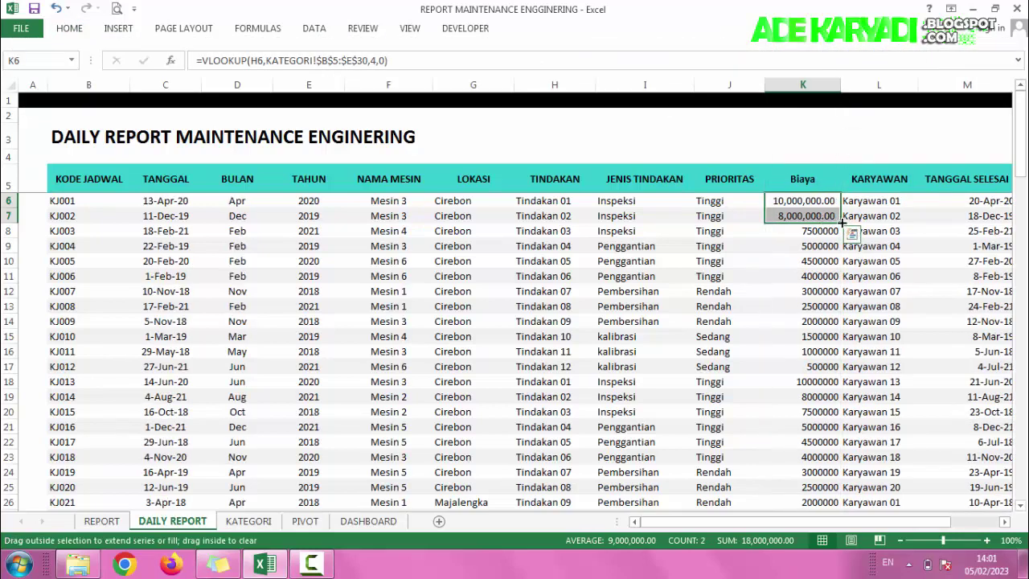
left_click_drag(840, 219, 844, 503)
left_click(800, 324)
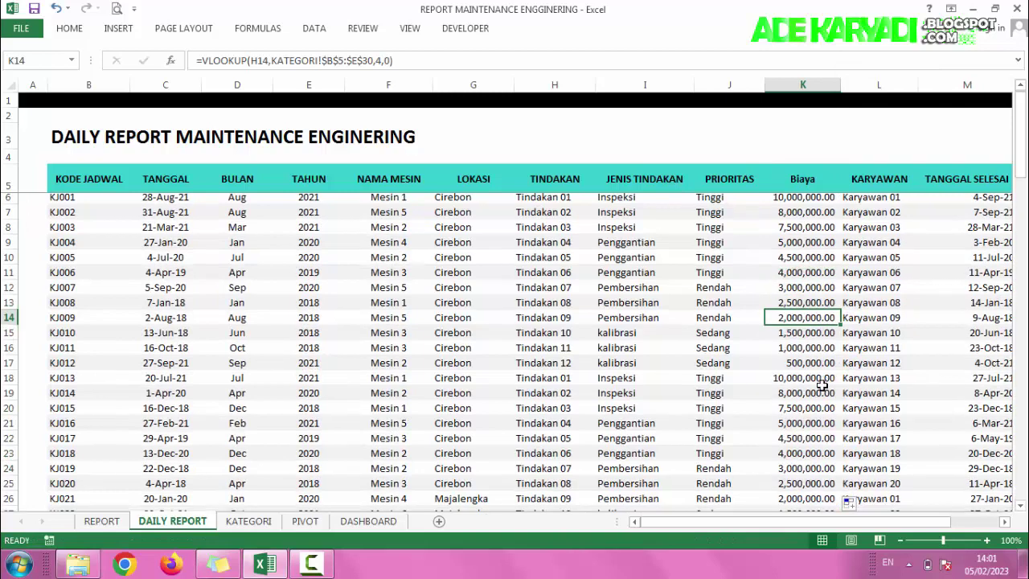
Save the workbook
scroll(627, 305, "down", 4)
scroll(462, 279, "up", 4)
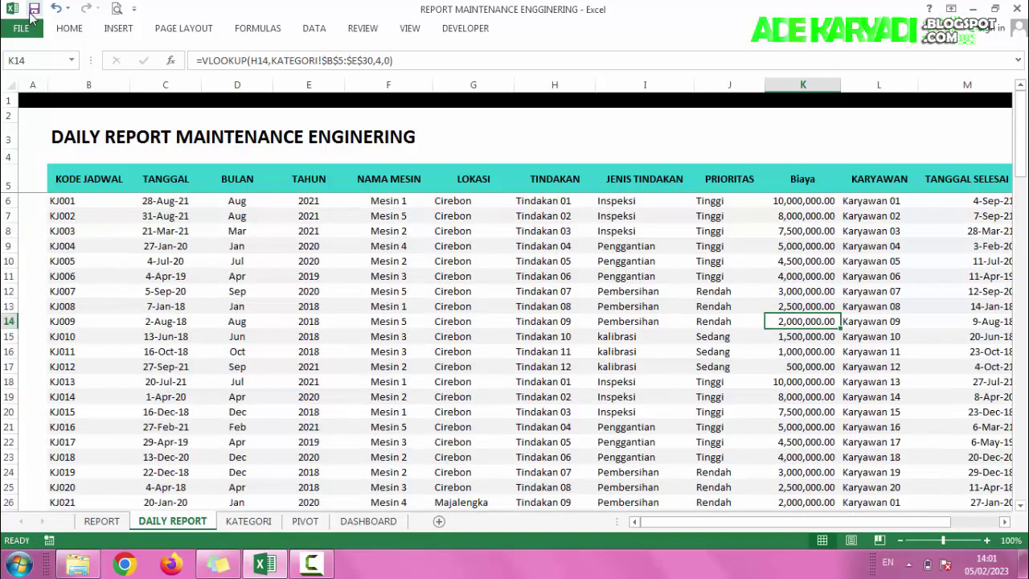
left_click(34, 9)
left_click(543, 217)
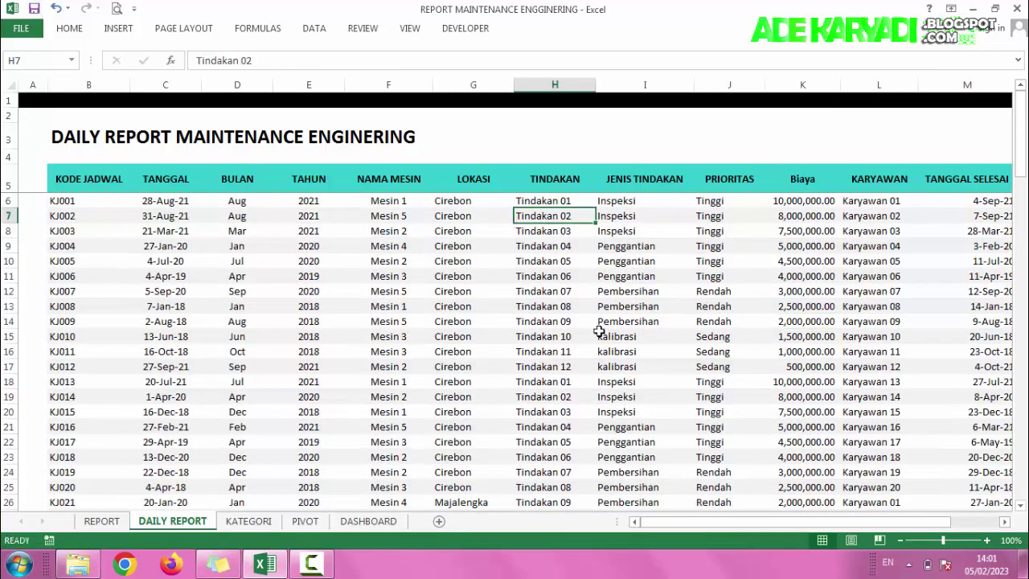
mouse_move(695, 522)
left_mouse_down()
mouse_move(781, 526)
mouse_move(674, 531)
left_mouse_up()
left_click(176, 233)
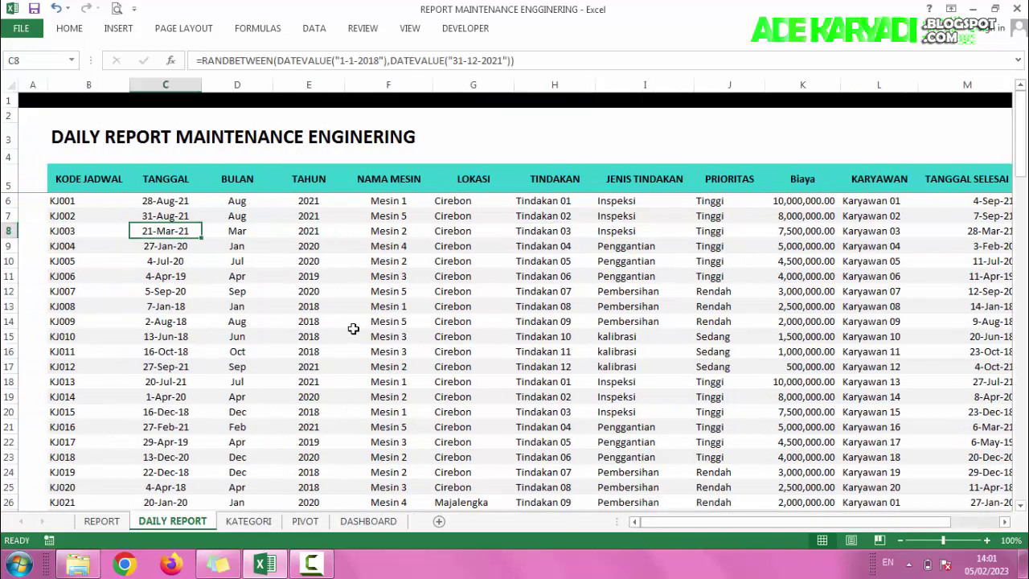
left_click(302, 521)
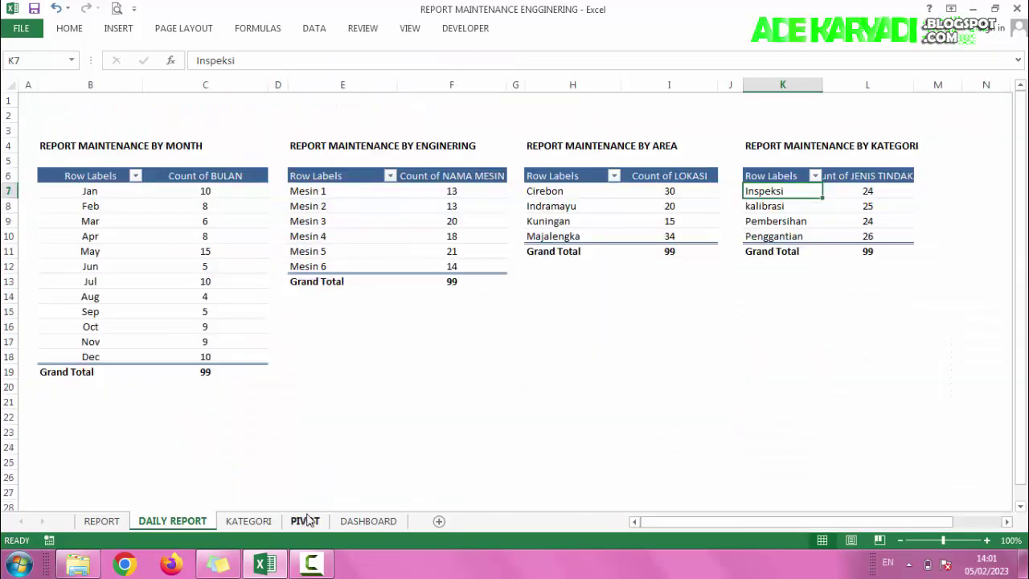
left_click(368, 521)
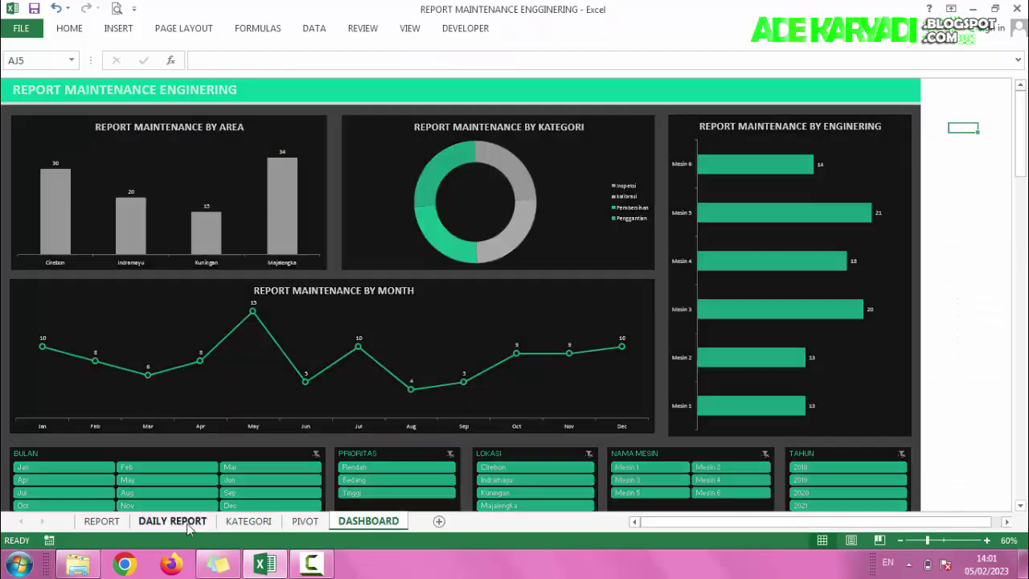
left_click(172, 520)
left_click(103, 521)
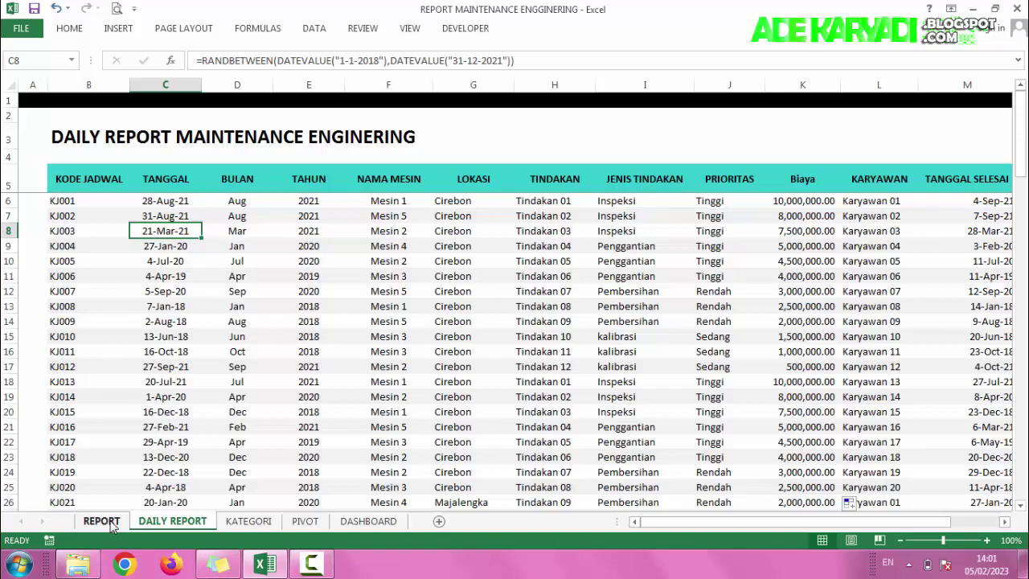
left_click(172, 521)
left_click(329, 291)
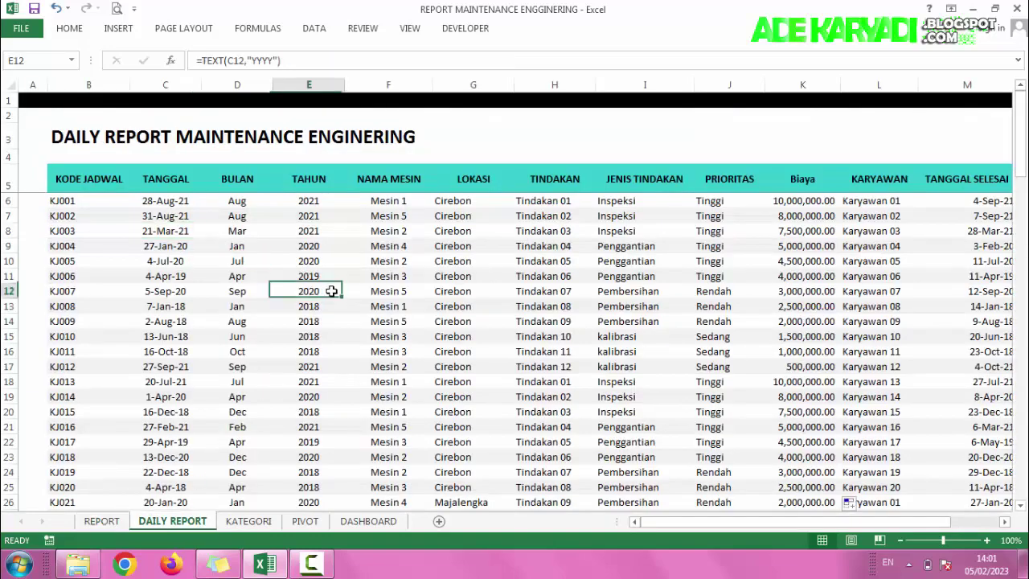
left_click(412, 277)
scroll(360, 324, "down", 5)
scroll(366, 330, "down", 10)
scroll(370, 332, "down", 7)
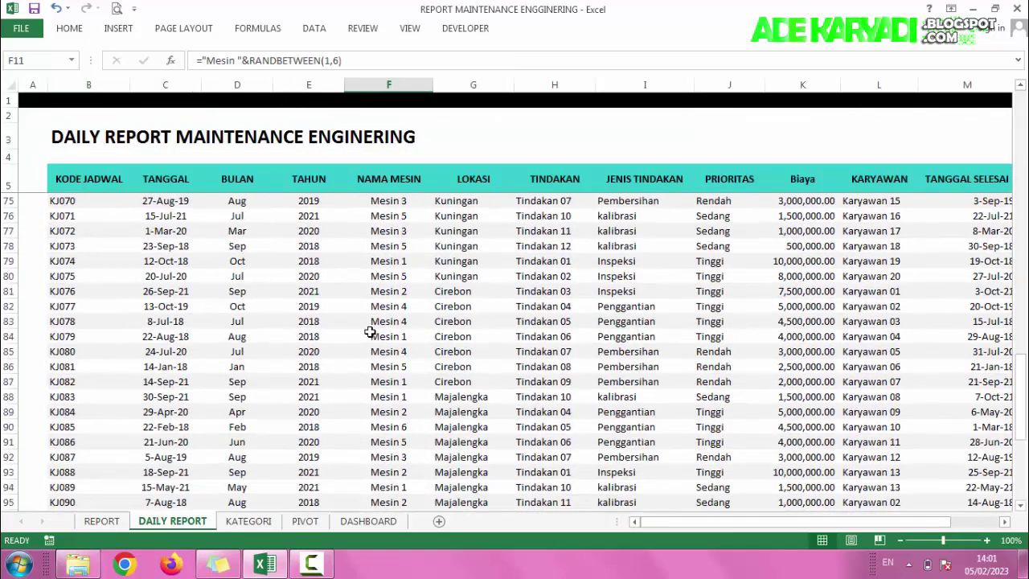
scroll(372, 330, "down", 5)
scroll(375, 328, "down", 7)
scroll(374, 328, "up", 5)
left_click(462, 250)
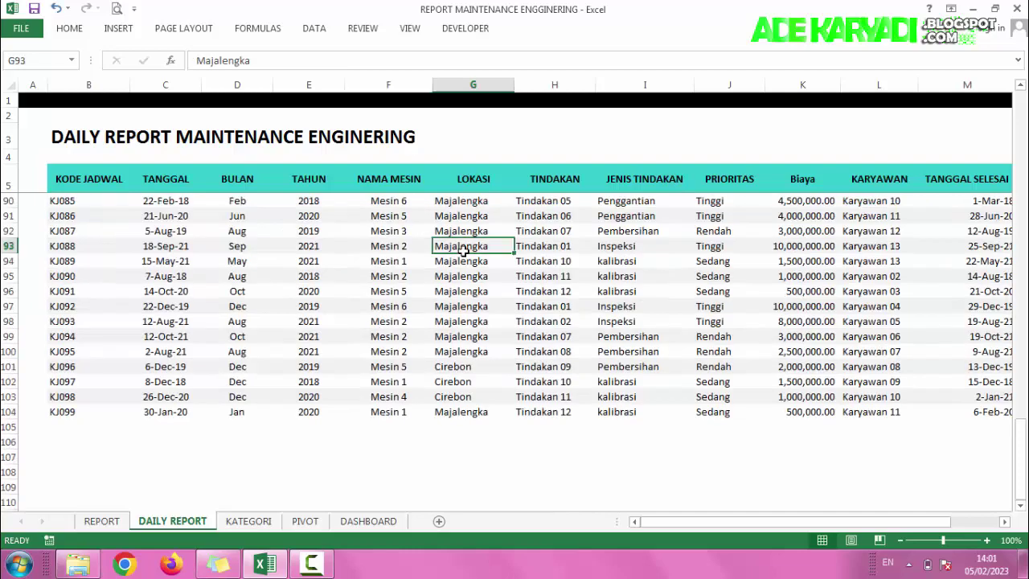
scroll(186, 283, "up", 2)
Select the DAILY REPORT table range B5:M104 and insert a PivotTable from it
left_click_drag(77, 184, 758, 254)
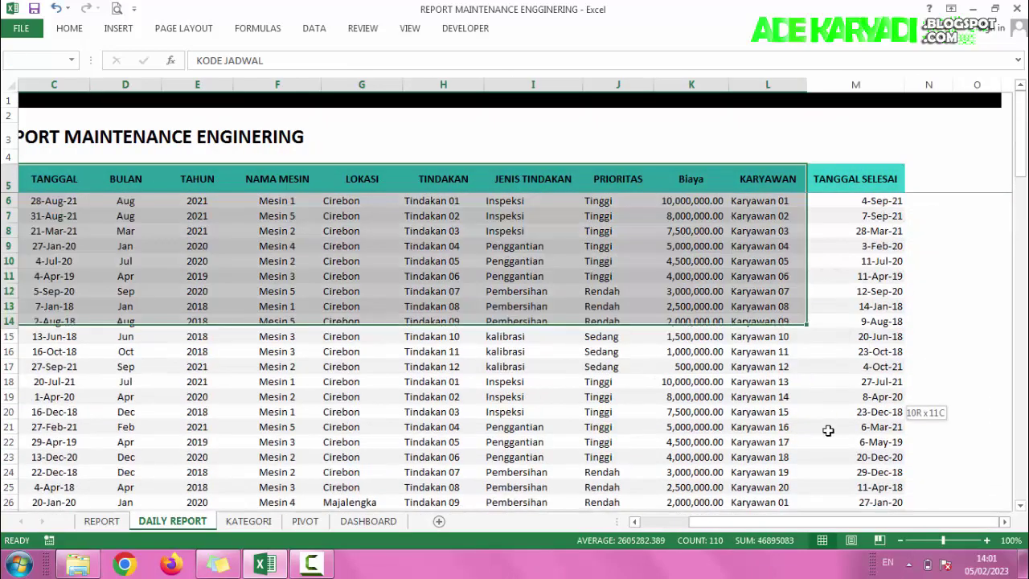
mouse_move(758, 254)
left_mouse_down()
mouse_move(848, 533)
mouse_move(852, 488)
left_mouse_up()
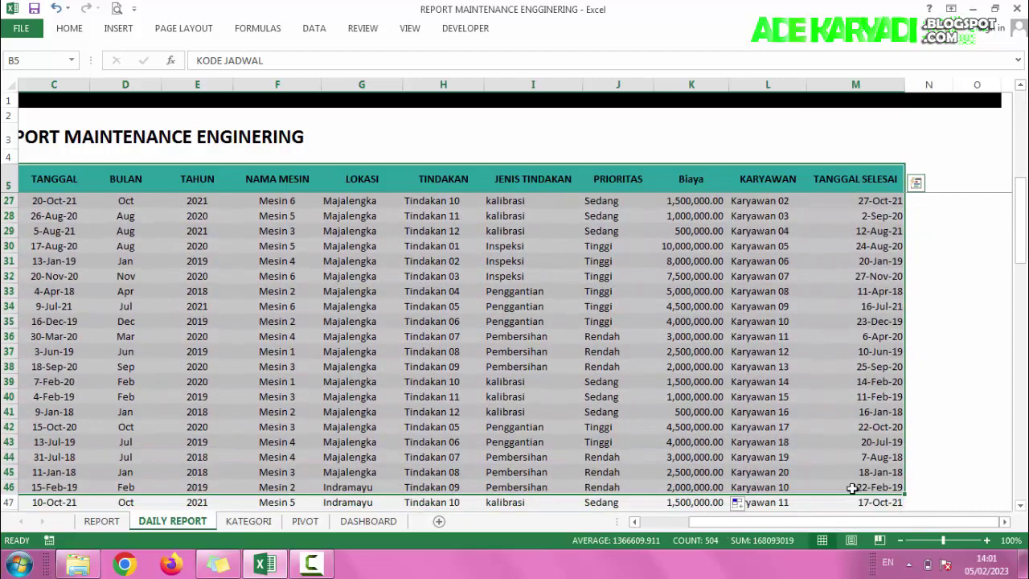
key("ctrl+shift+Down")
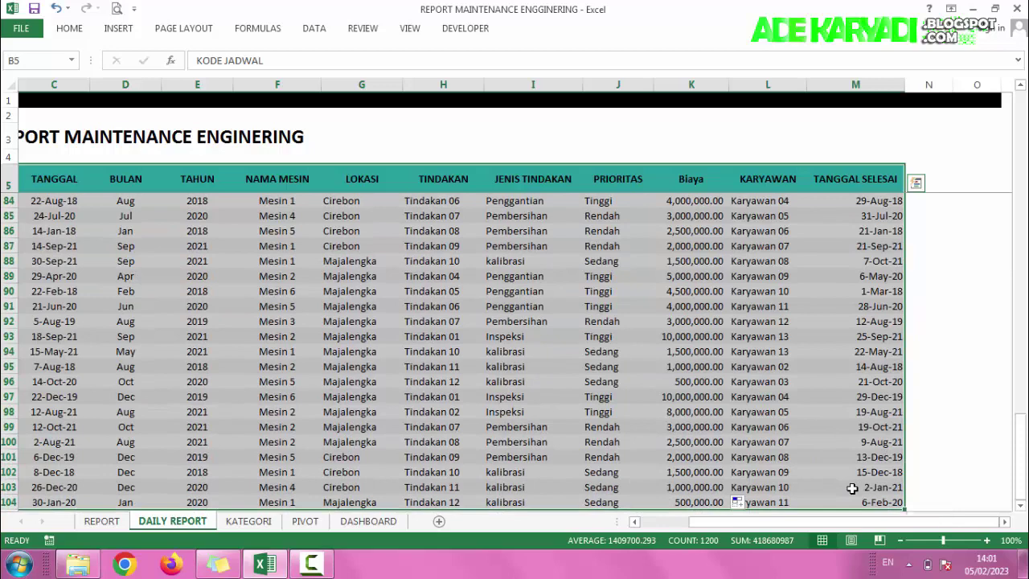
scroll(524, 397, "down", 1)
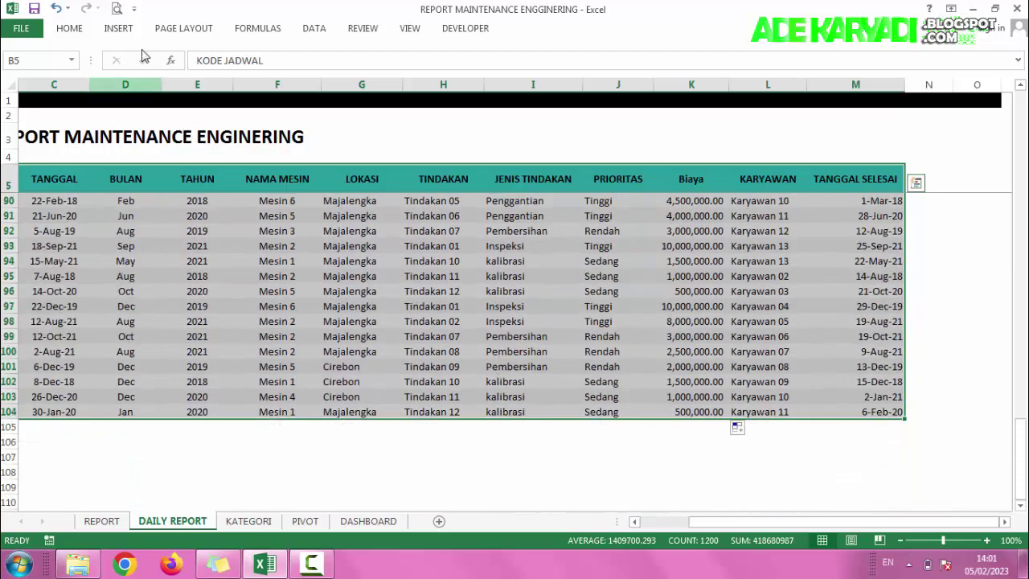
left_click(118, 28)
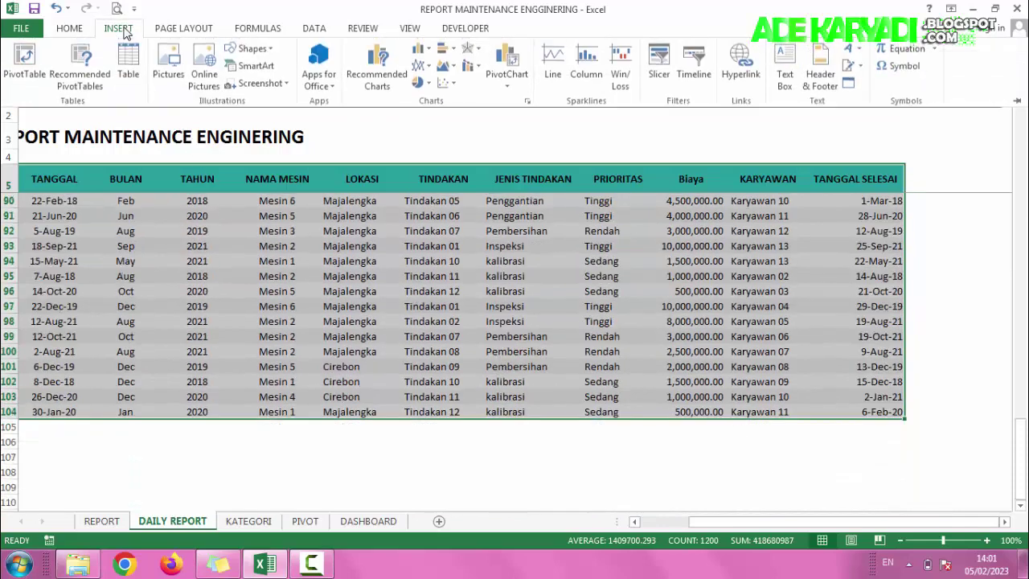
left_click(25, 65)
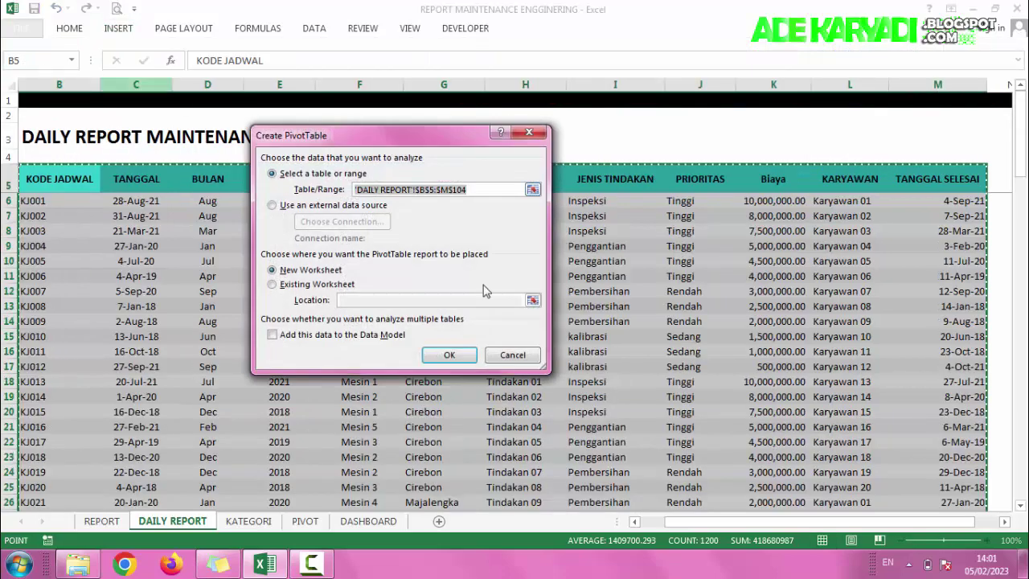
Place the PivotTable on the existing PIVOT sheet at cell B31
left_click(320, 285)
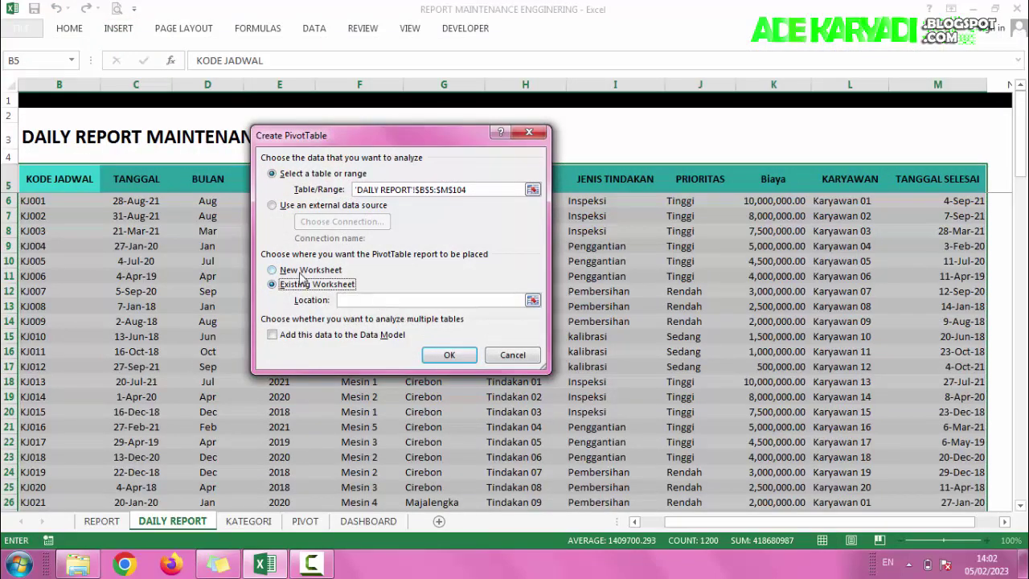
left_click(304, 272)
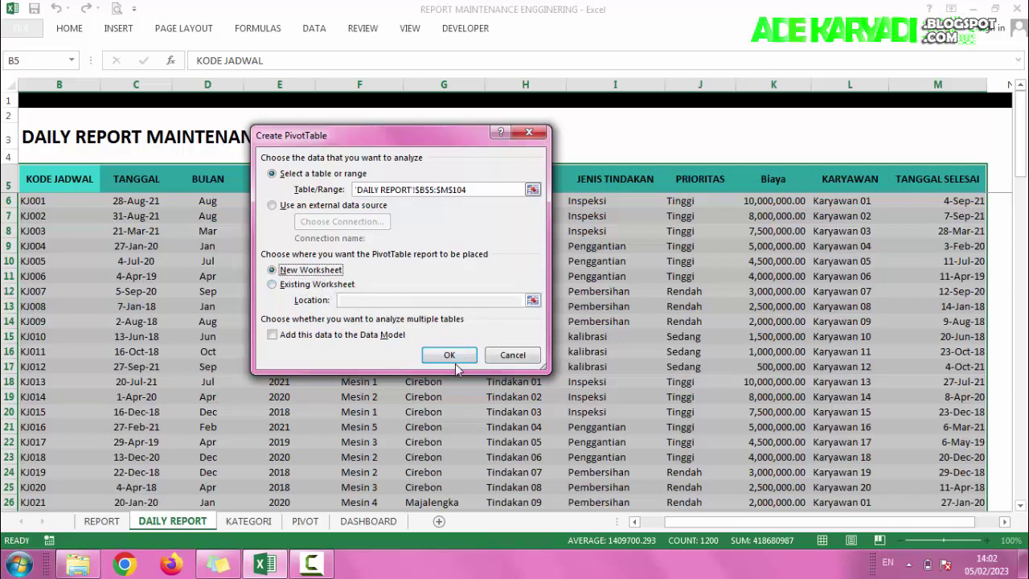
left_click(306, 287)
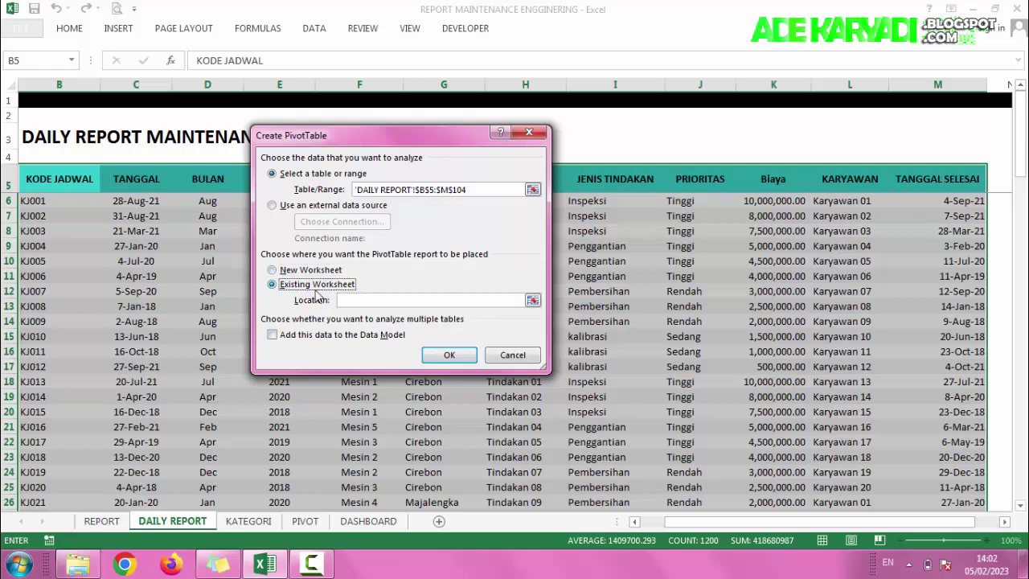
left_click(365, 300)
left_click(306, 521)
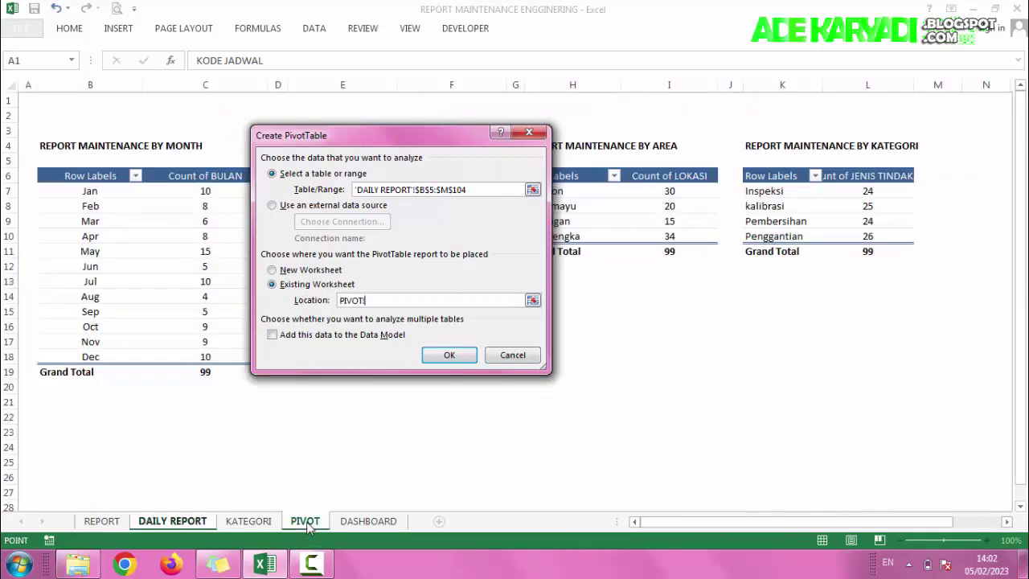
left_click_drag(433, 139, 504, 141)
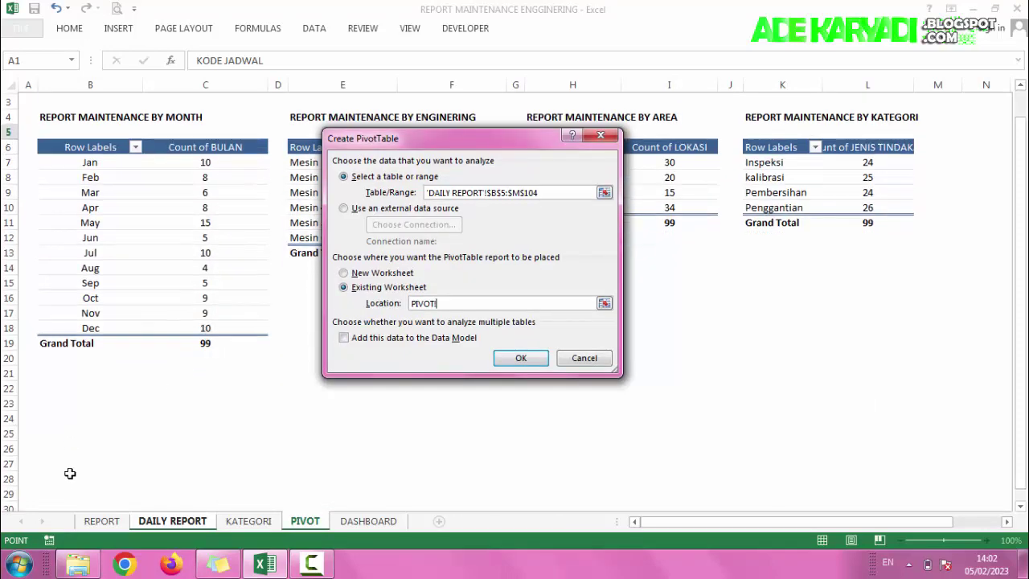
scroll(70, 474, "down", 3)
scroll(69, 311, "down", 3)
scroll(77, 276, "down", 1)
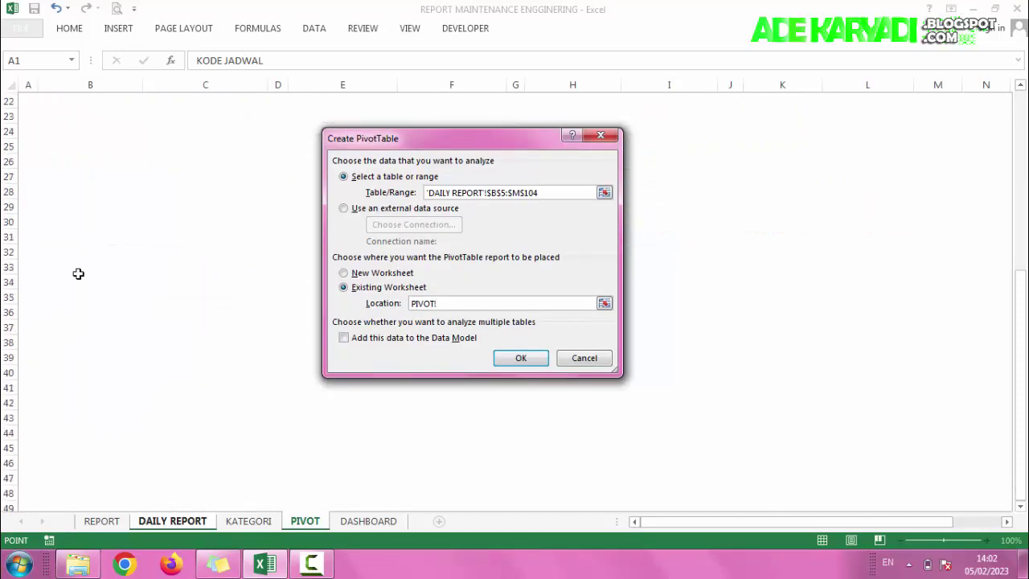
left_click(67, 236)
left_click(520, 358)
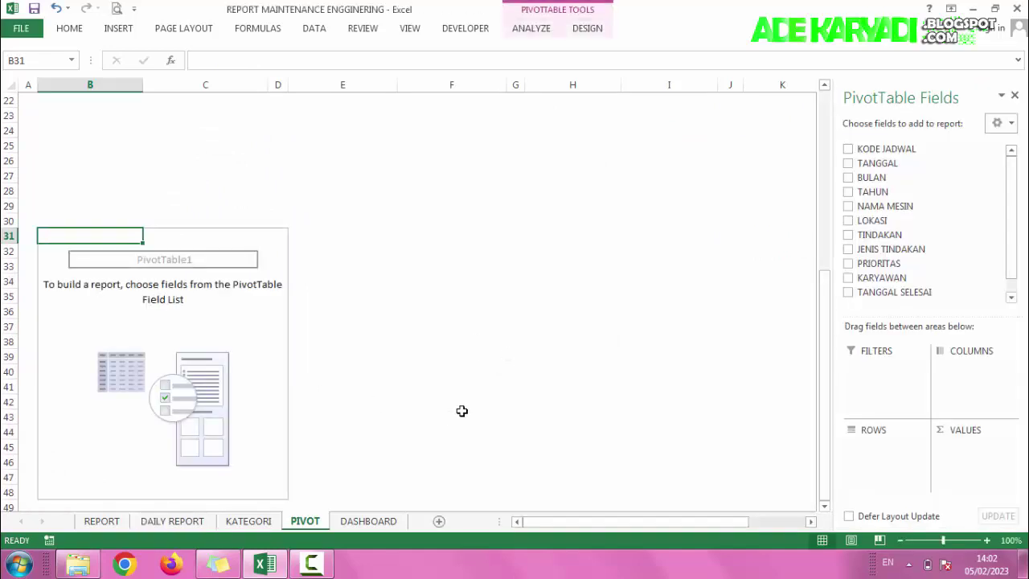
Add a new worksheet after DASHBOARD and name it 'DASHBOARD NEW'
left_click(366, 522)
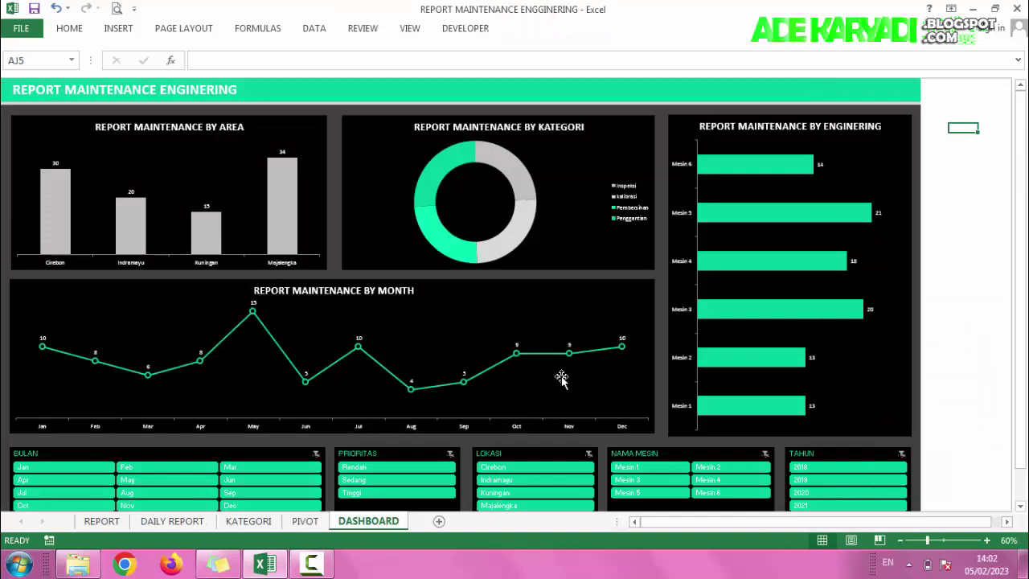
left_click(439, 521)
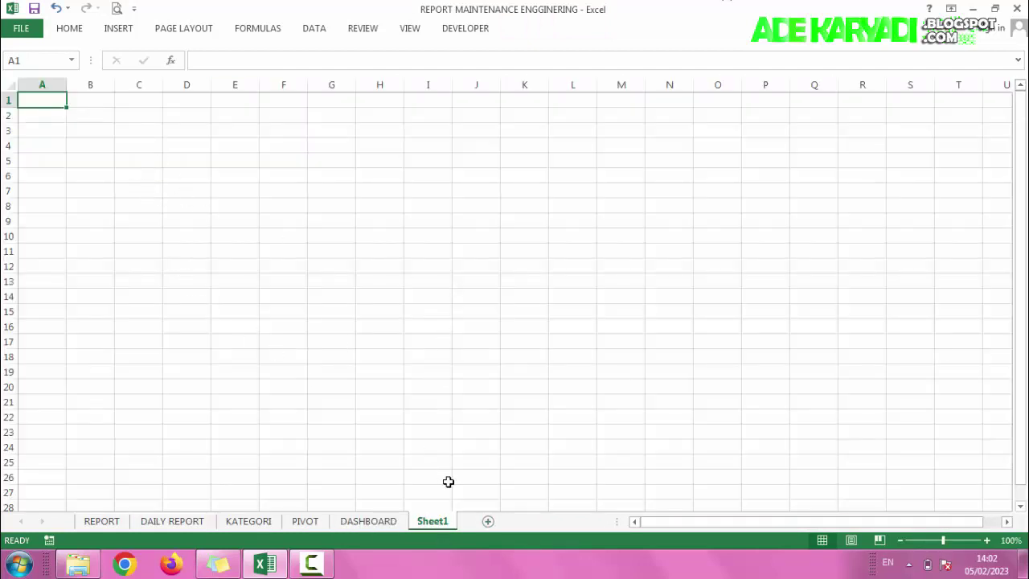
right_click(447, 523)
left_click(511, 384)
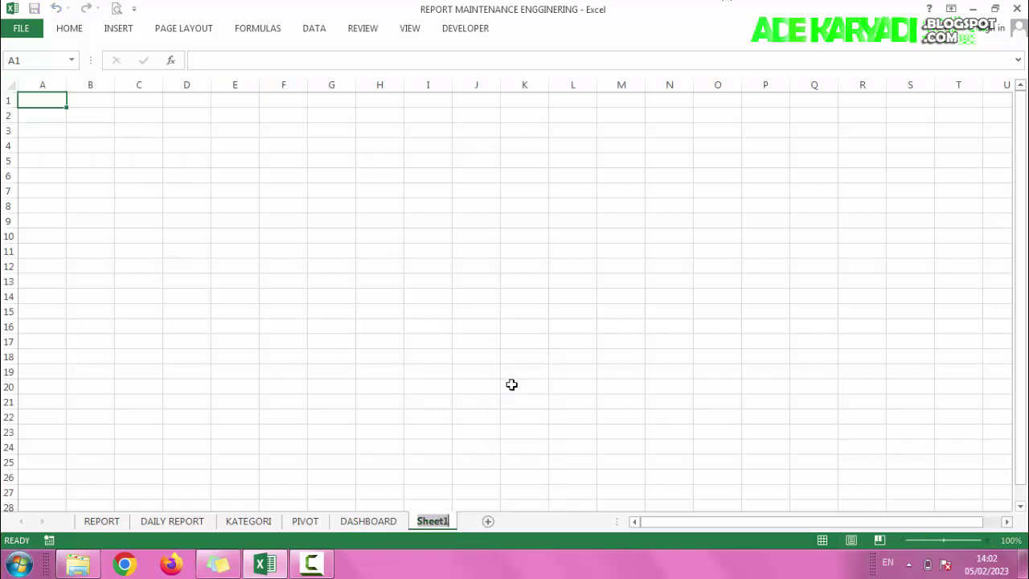
type("DASH")
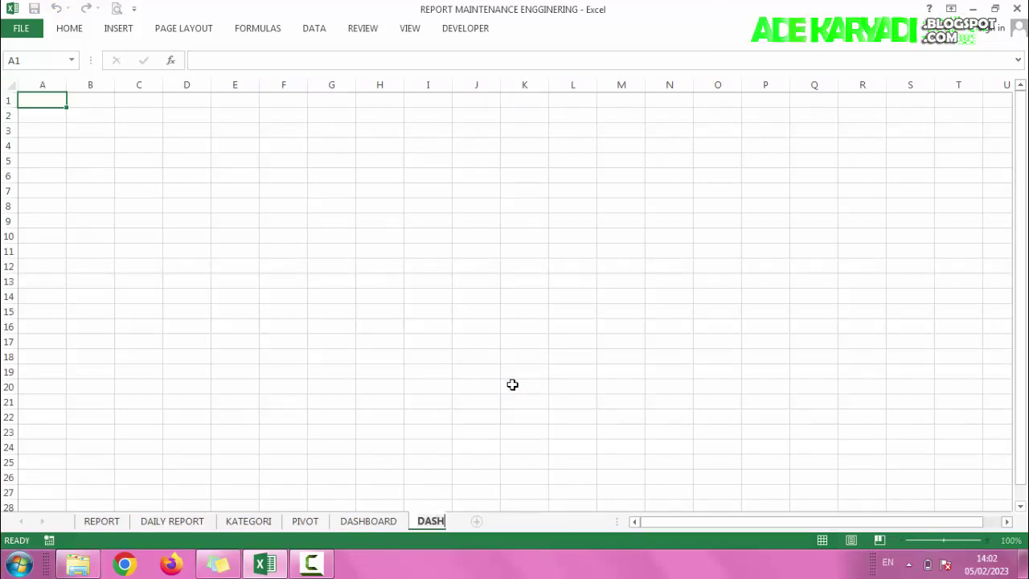
type("BOARD")
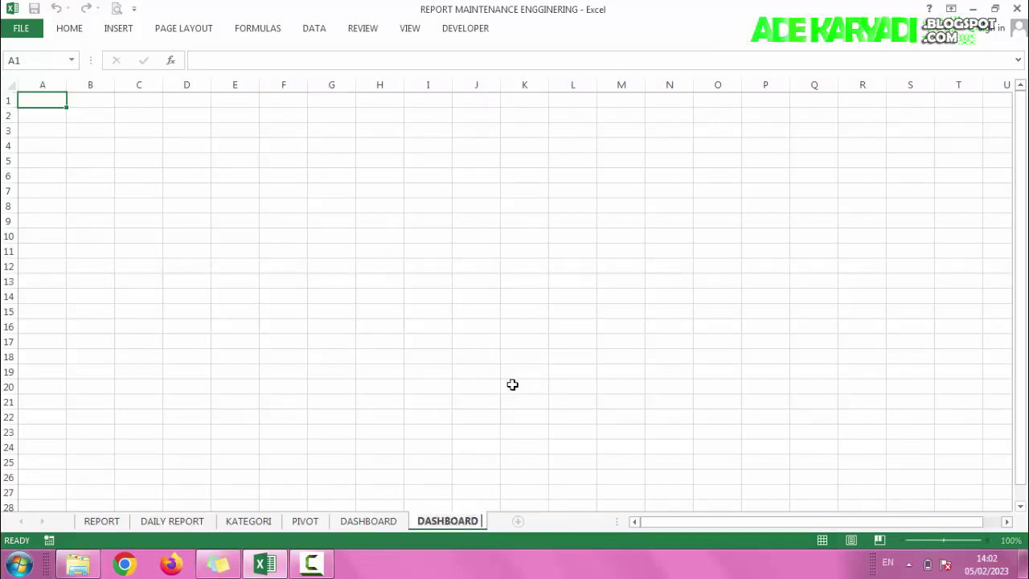
type(" NEW")
key("Return")
Hide the gridlines on DASHBOARD NEW and go back to the PIVOT sheet
left_click(379, 312)
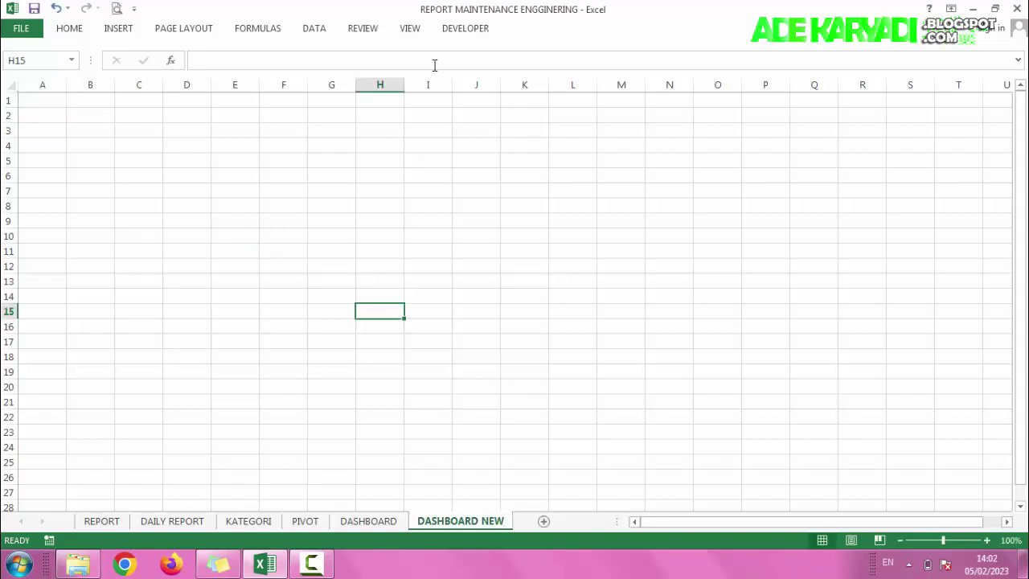
left_click(411, 29)
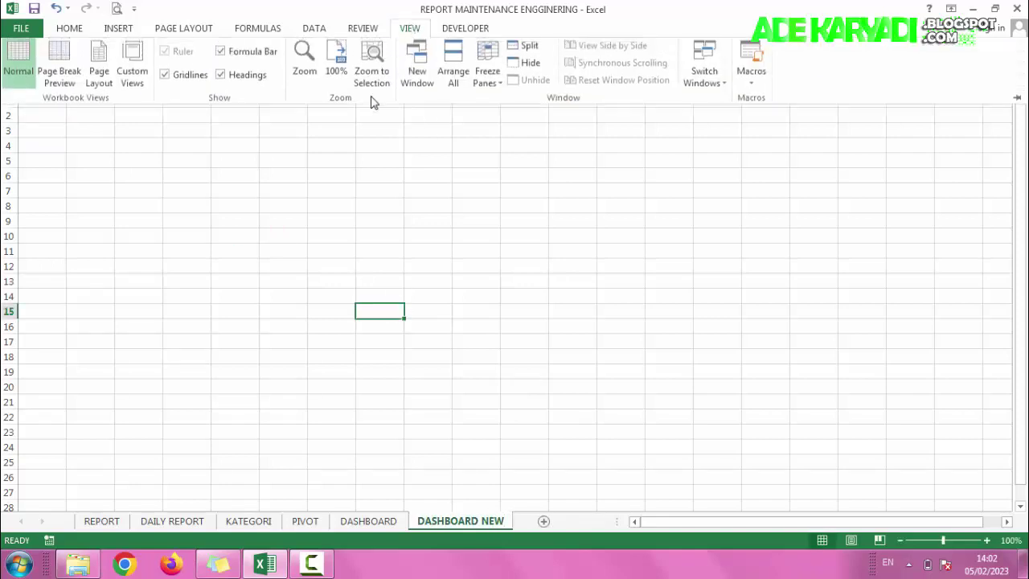
left_click(165, 78)
left_click(328, 243)
left_click(331, 236)
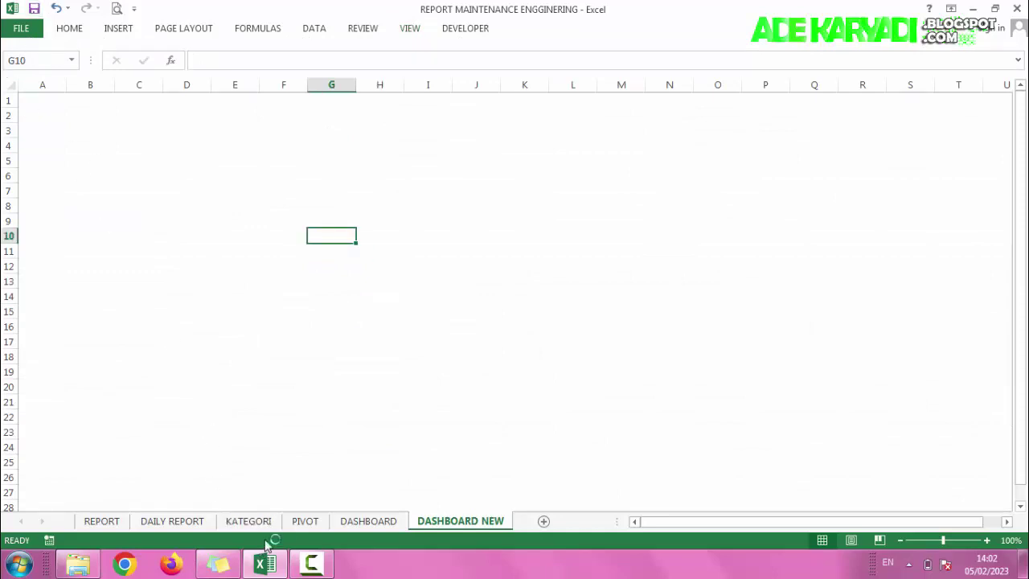
left_click(289, 527)
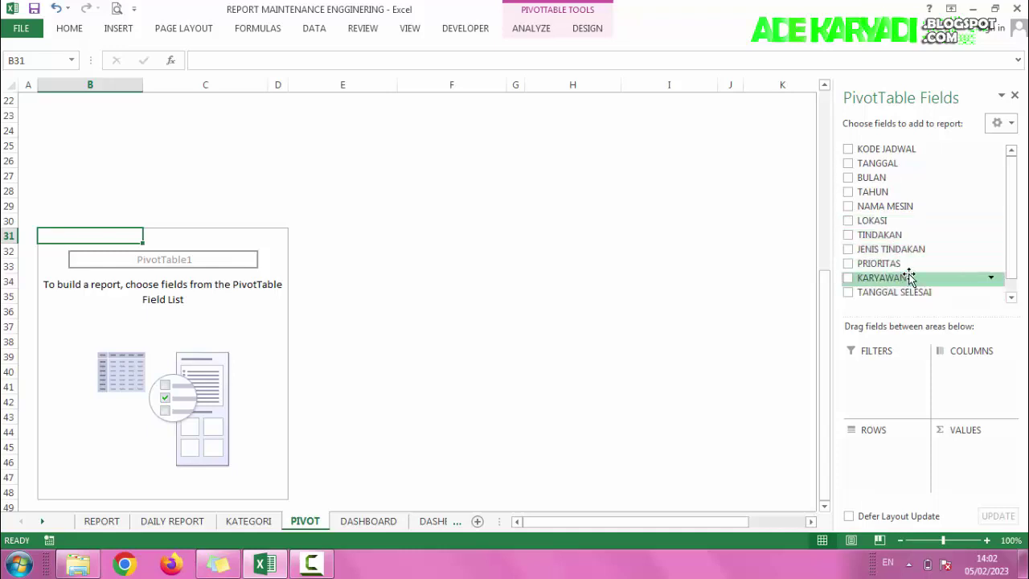
Use NAMA MESIN as row field and count value, listing Mesin 1–6 totalling 99
scroll(911, 276, "down", 2)
scroll(911, 276, "up", 2)
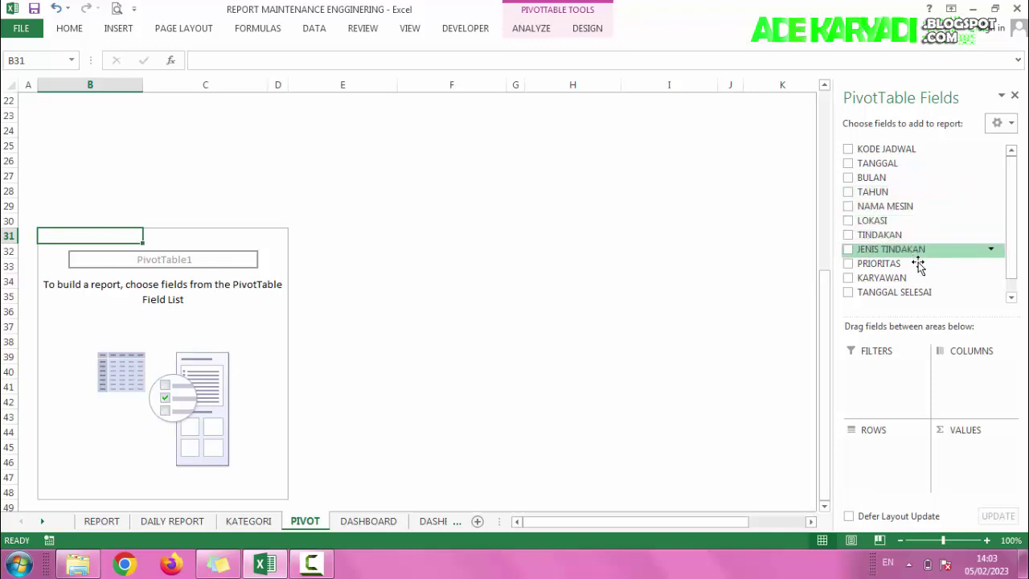
left_click_drag(888, 209, 906, 455)
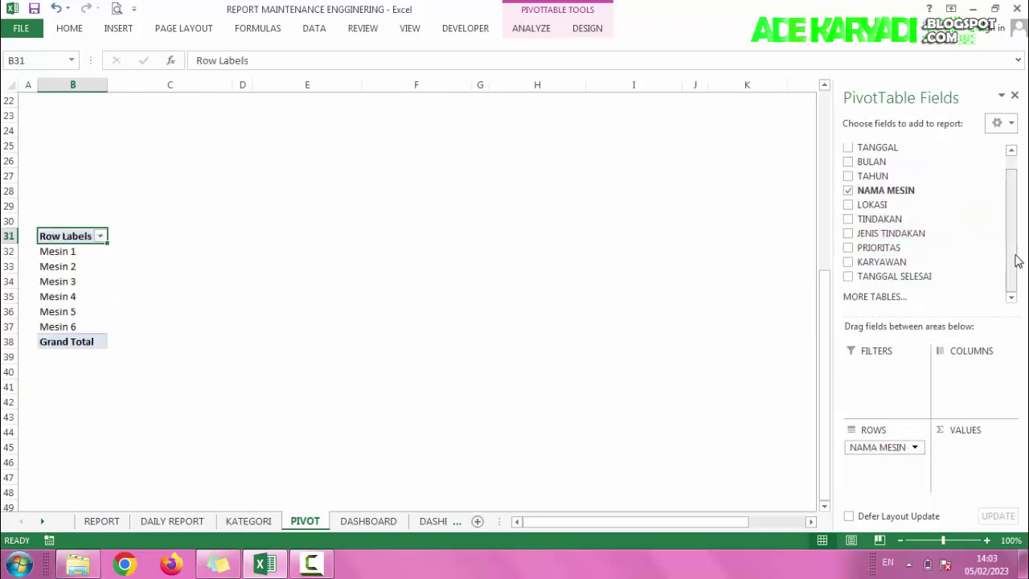
scroll(1015, 259, "down", 1)
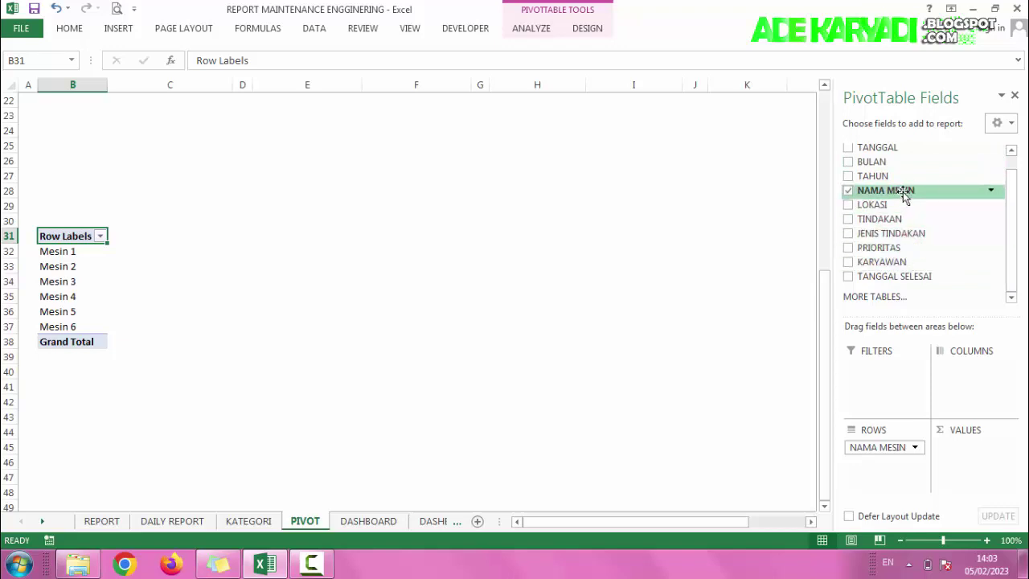
left_click_drag(901, 199, 975, 454)
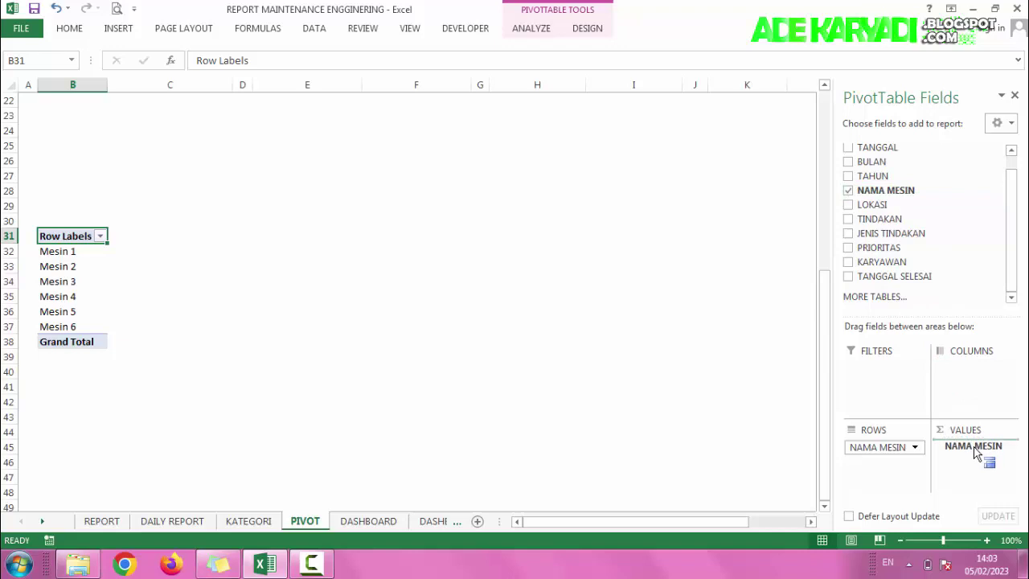
left_click_drag(975, 454, 975, 455)
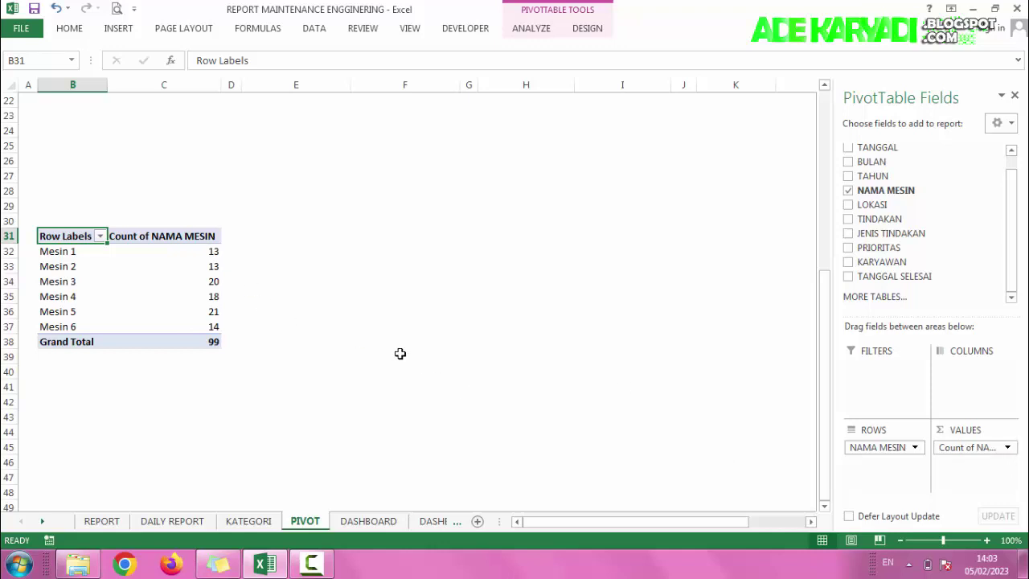
left_click(320, 266)
left_click(211, 251)
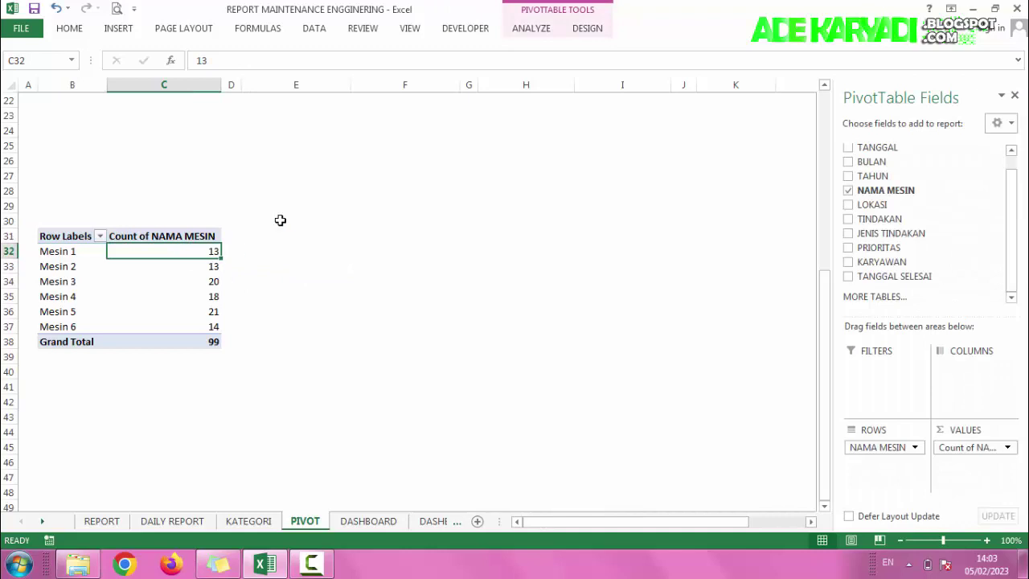
scroll(381, 257, "up", 2)
scroll(381, 257, "up", 1)
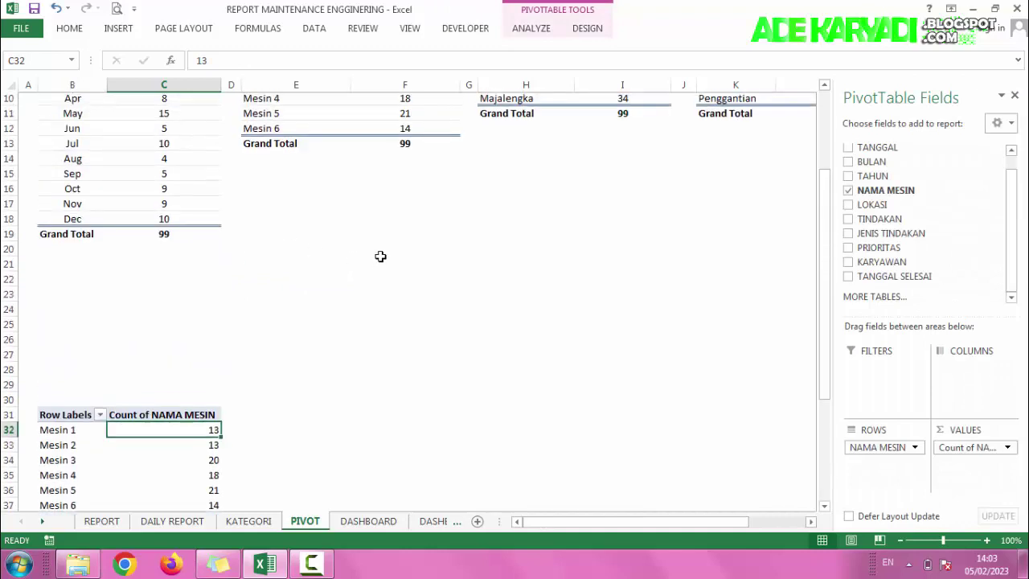
scroll(381, 257, "down", 2)
Insert a clustered bar PivotChart from the pivot table beside it
left_click(526, 30)
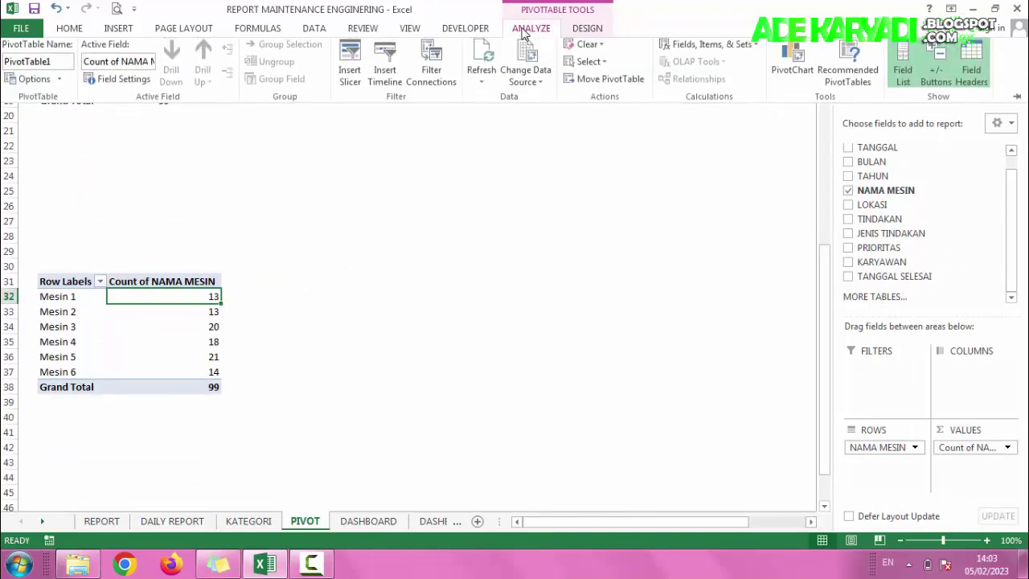
left_click(799, 71)
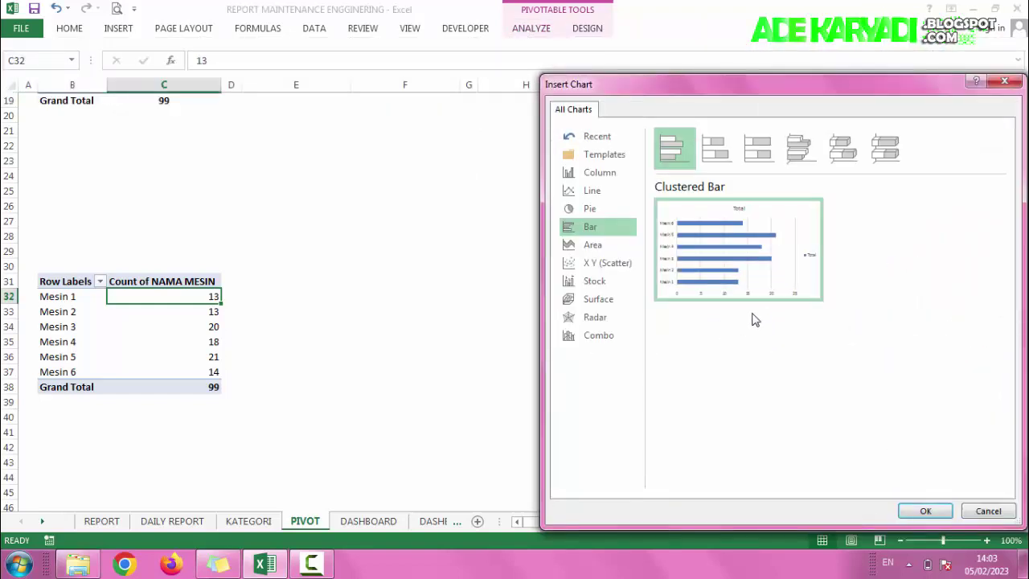
left_click(925, 511)
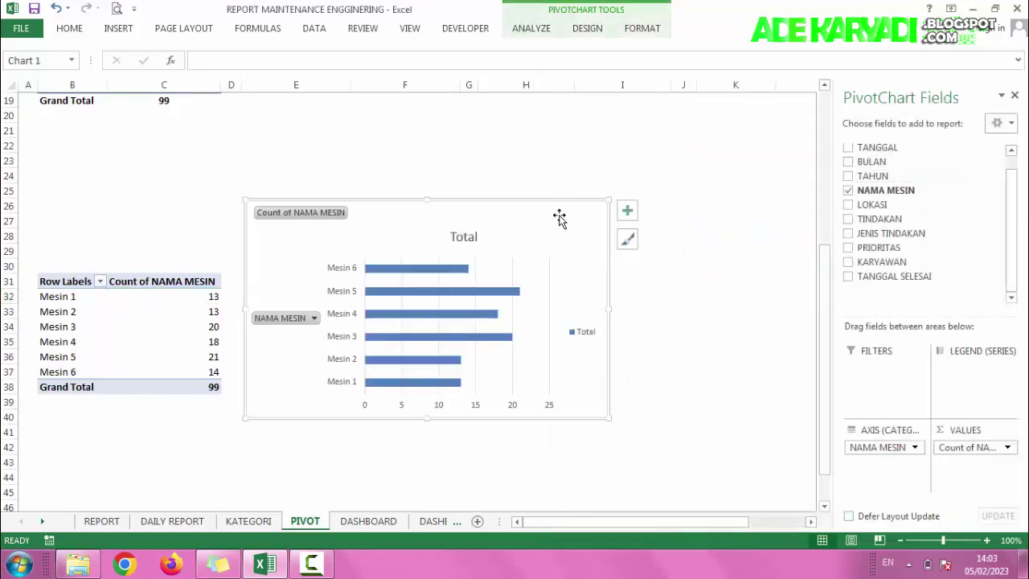
left_click_drag(560, 199, 596, 194)
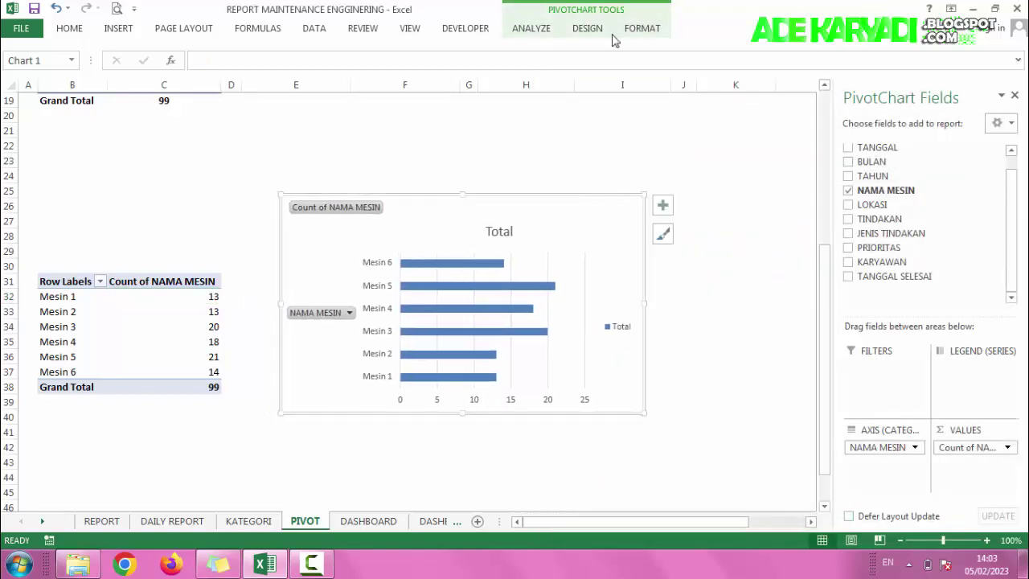
Hide all field buttons on the chart and delete its Total legend
left_click(531, 29)
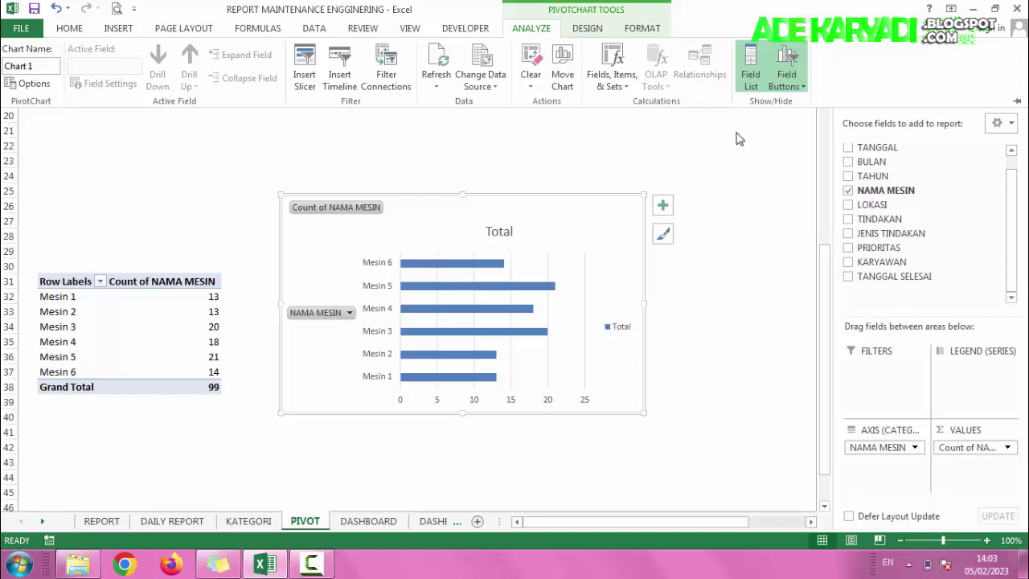
left_click(800, 86)
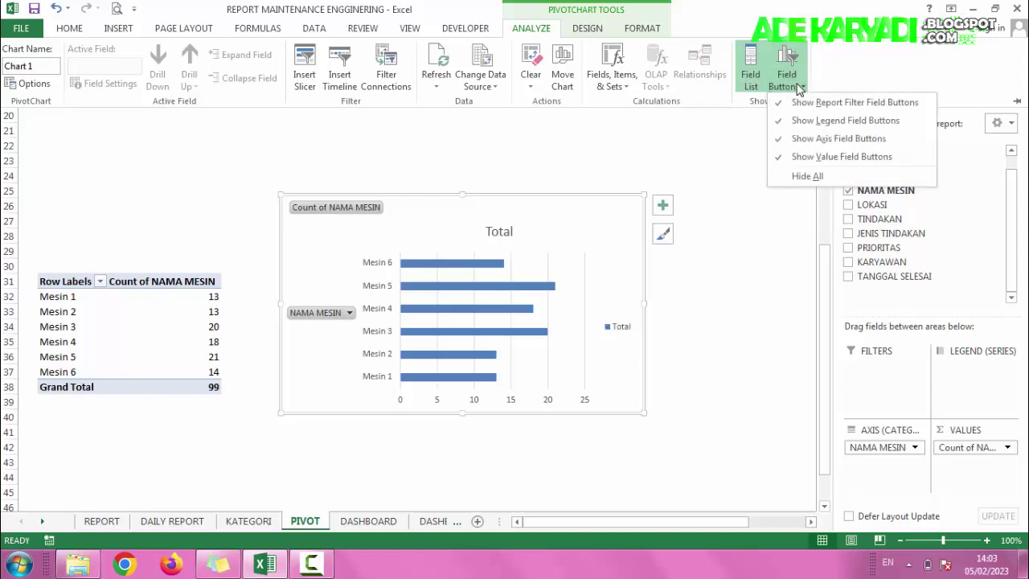
left_click(808, 178)
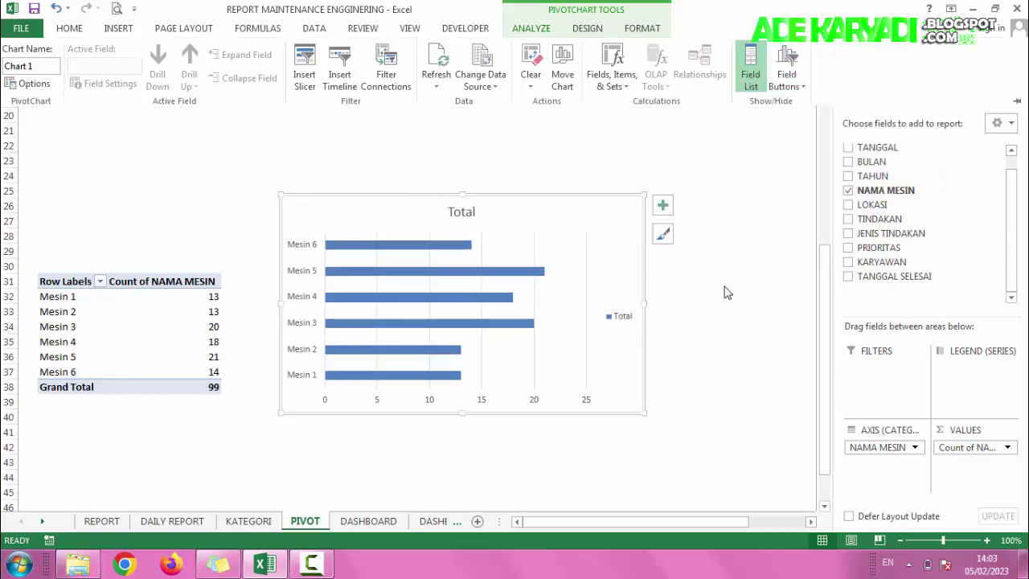
left_click(625, 320)
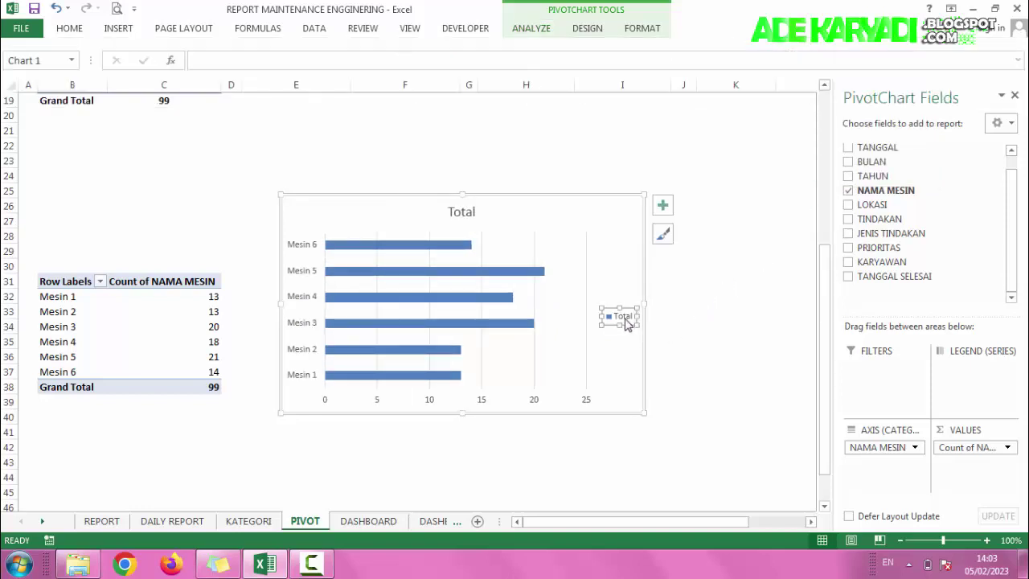
key("Delete")
left_click(738, 279)
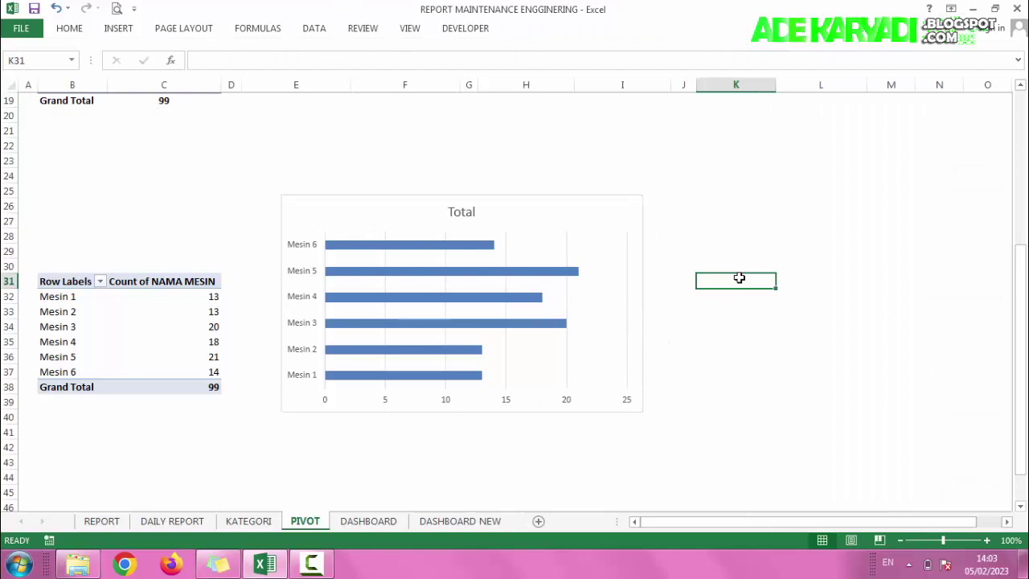
left_click(582, 211)
Enter the label 'Report Jumlah Perbaikan' in cell B29 above the pivot table
left_click(597, 145)
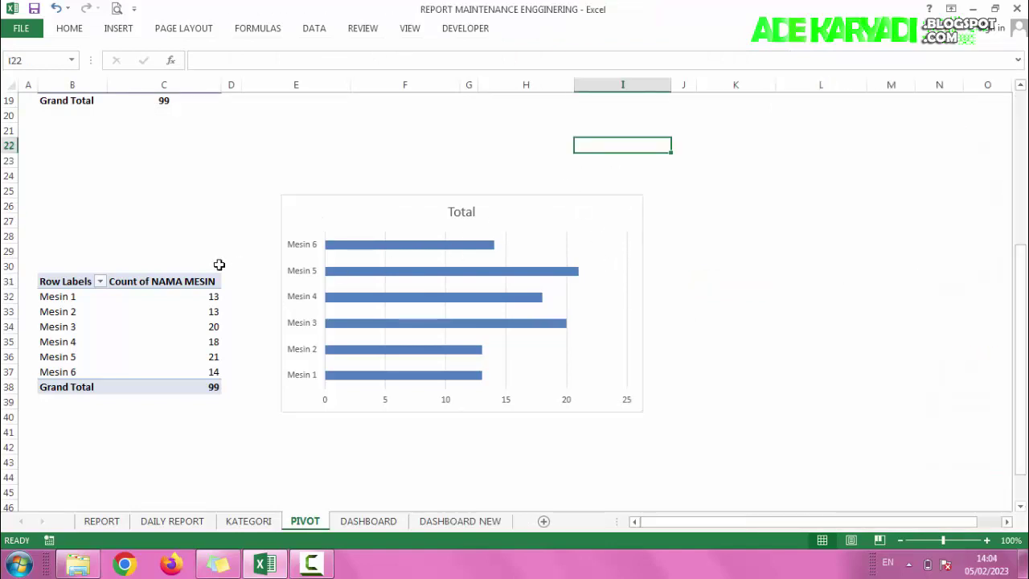
left_click(57, 250)
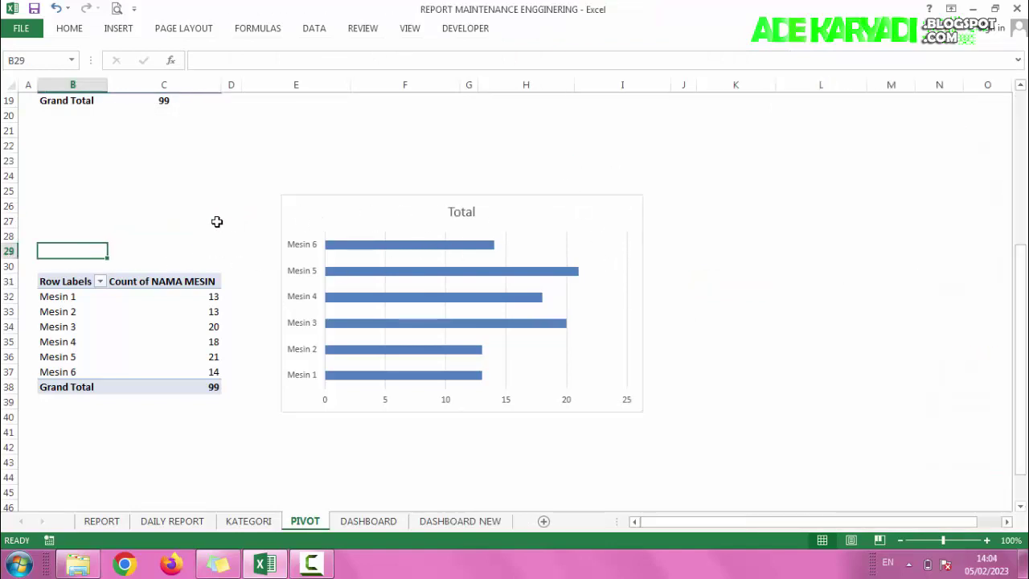
type("r")
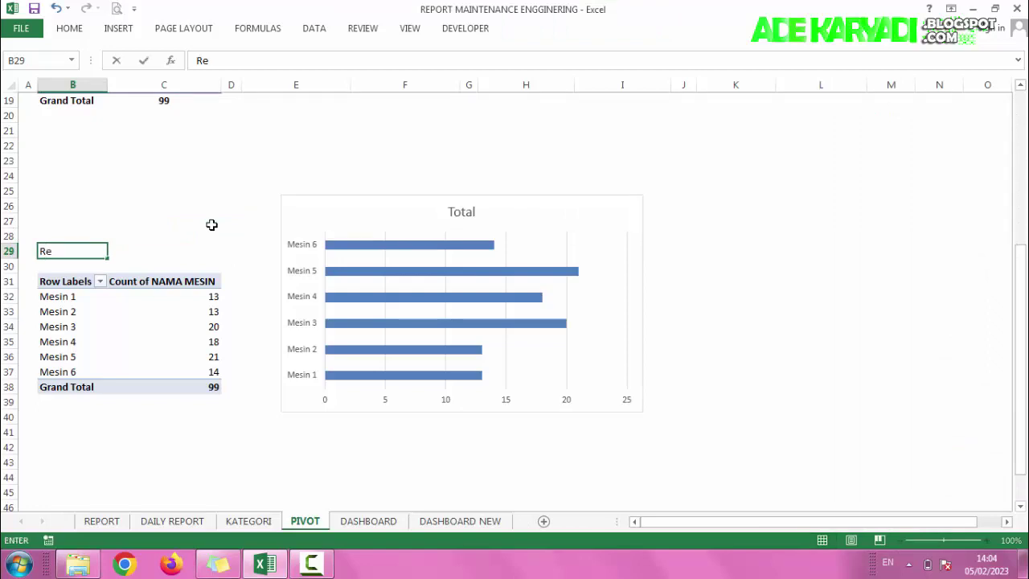
key("BackSpace")
key("BackSpace")
type("port Jumlah Perbaikan")
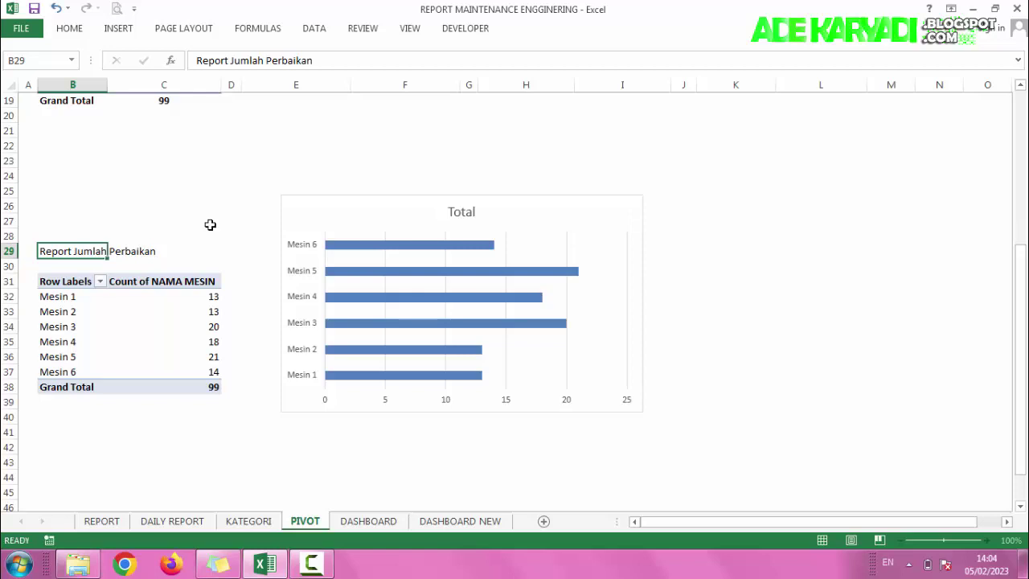
key("Return")
Replace the word Report with Grafik in the B29 label
left_click(44, 252)
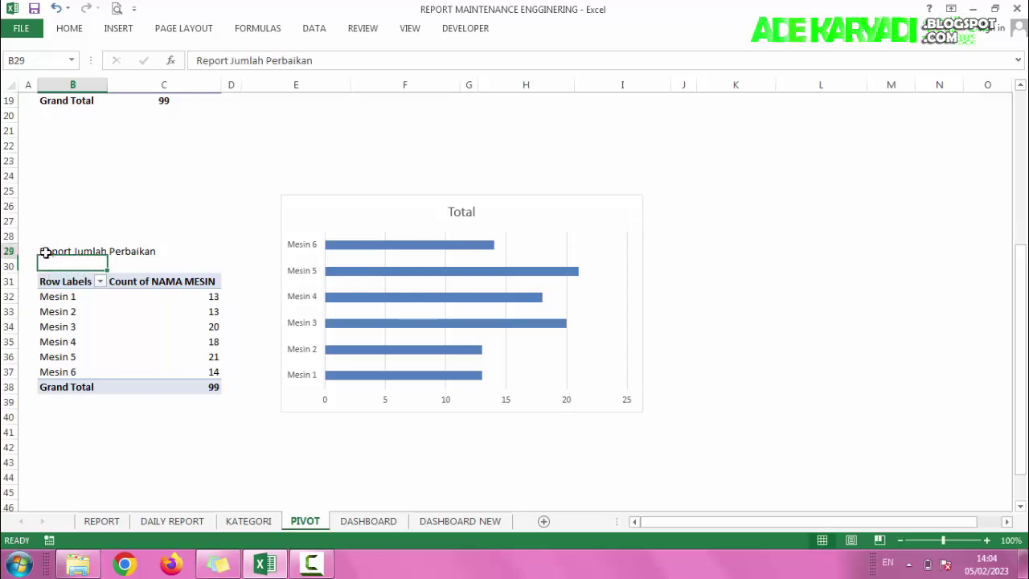
double_click(44, 251)
double_click(53, 251)
type("Lapo")
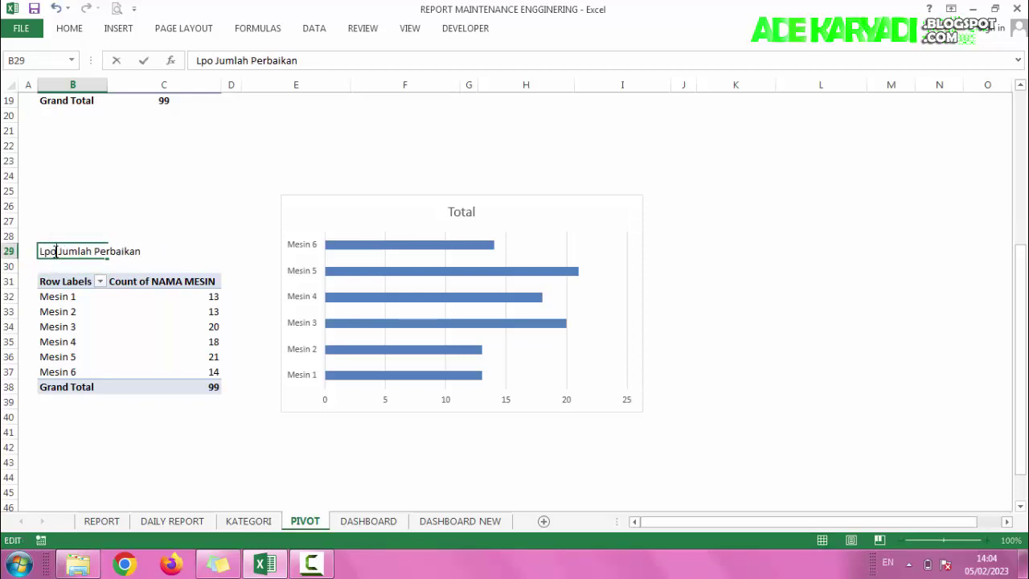
type("ran")
key("BackSpace")
key("BackSpace")
key("BackSpace")
key("BackSpace")
key("BackSpace")
key("BackSpace")
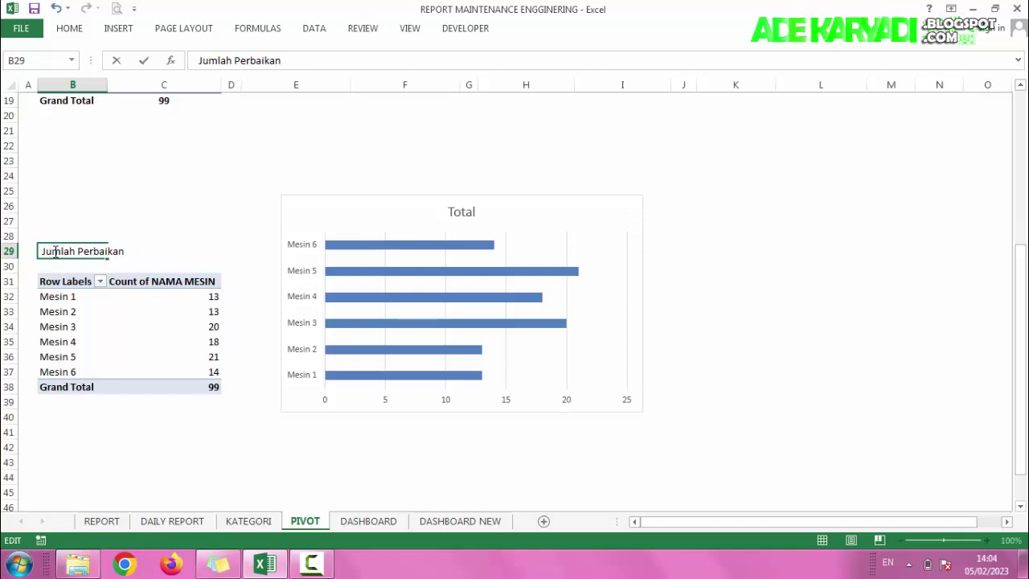
type("Lap")
key("BackSpace")
key("BackSpace")
key("BackSpace")
type("Gra ")
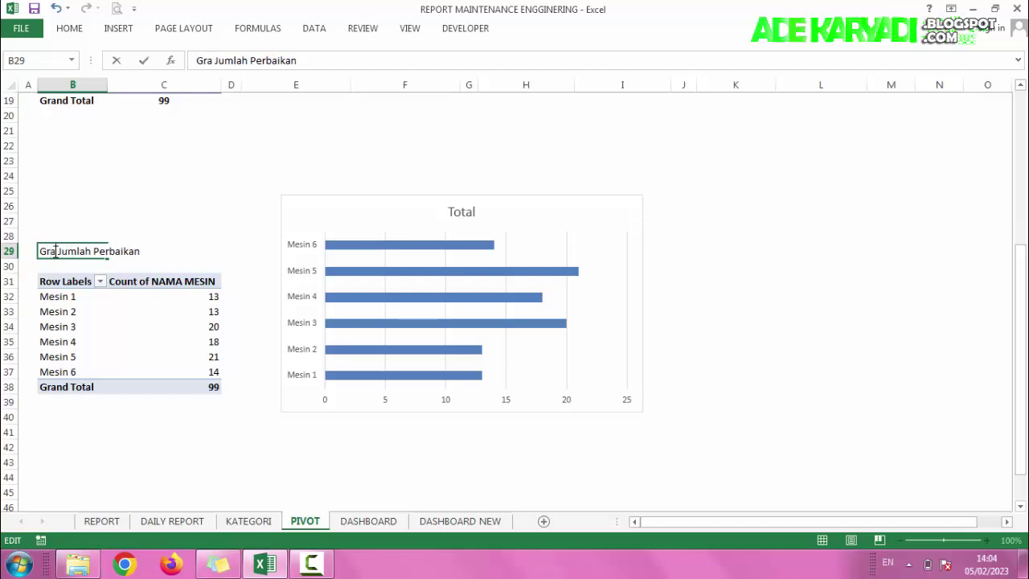
type("fik")
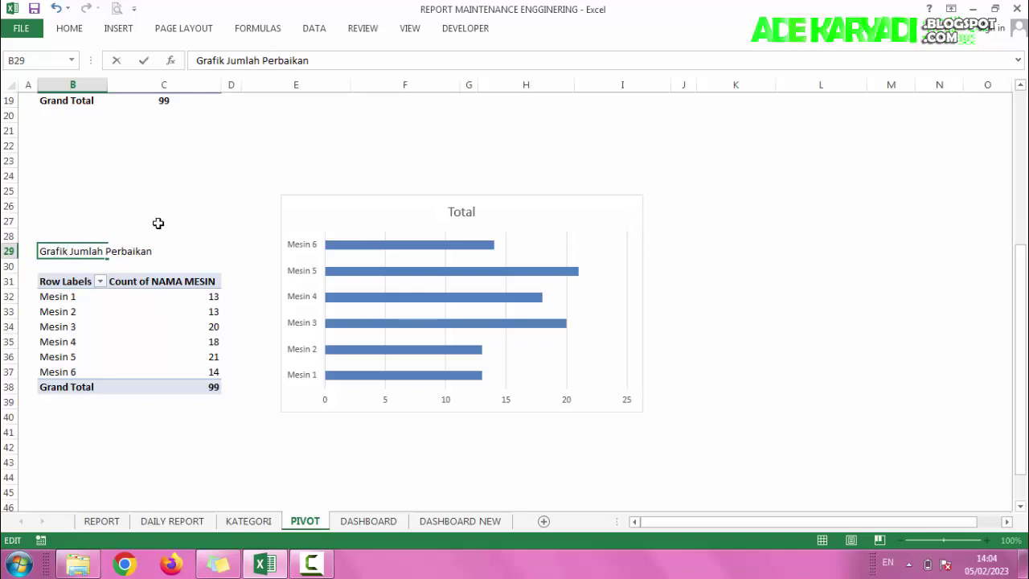
left_click(158, 223)
left_click(56, 253)
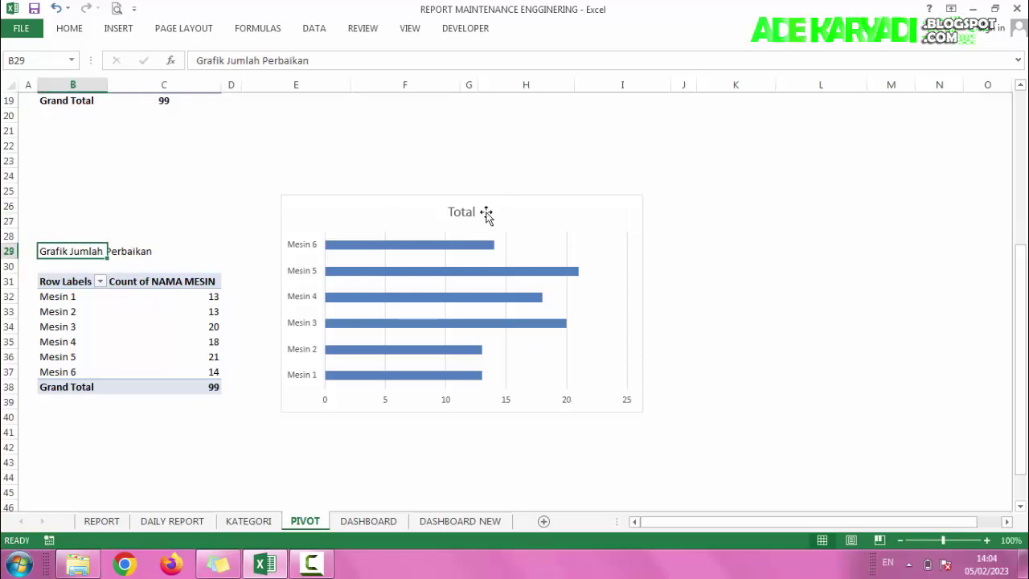
left_click(460, 214)
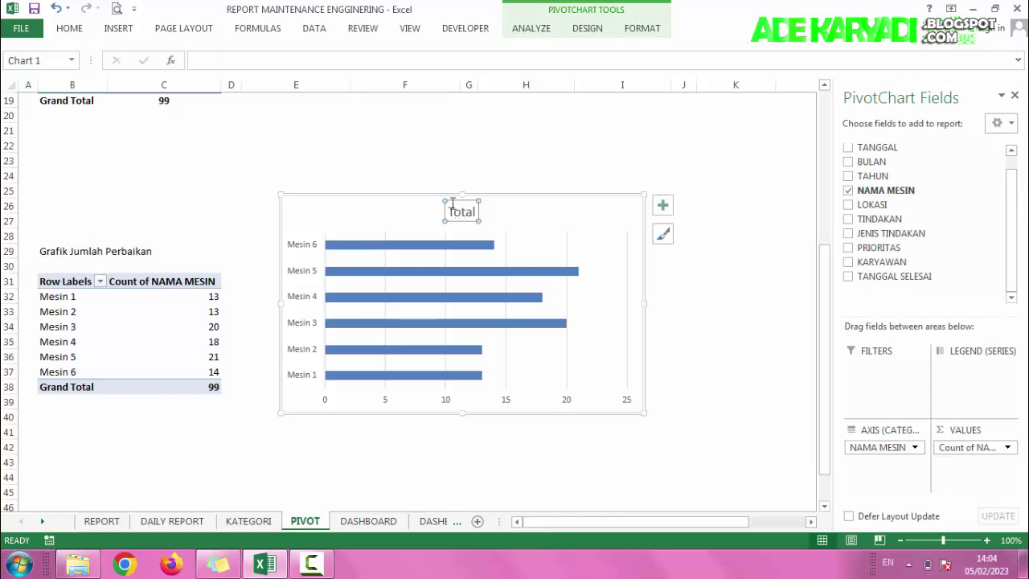
Link the chart title to cell B29 and cut the PivotChart off the PIVOT sheet
left_click(270, 62)
type("=")
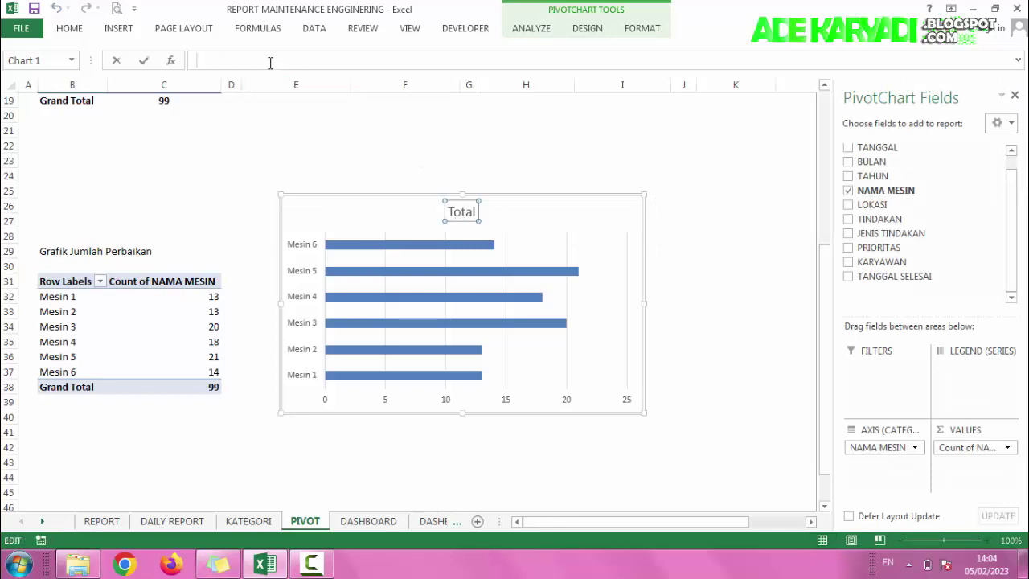
left_click(50, 250)
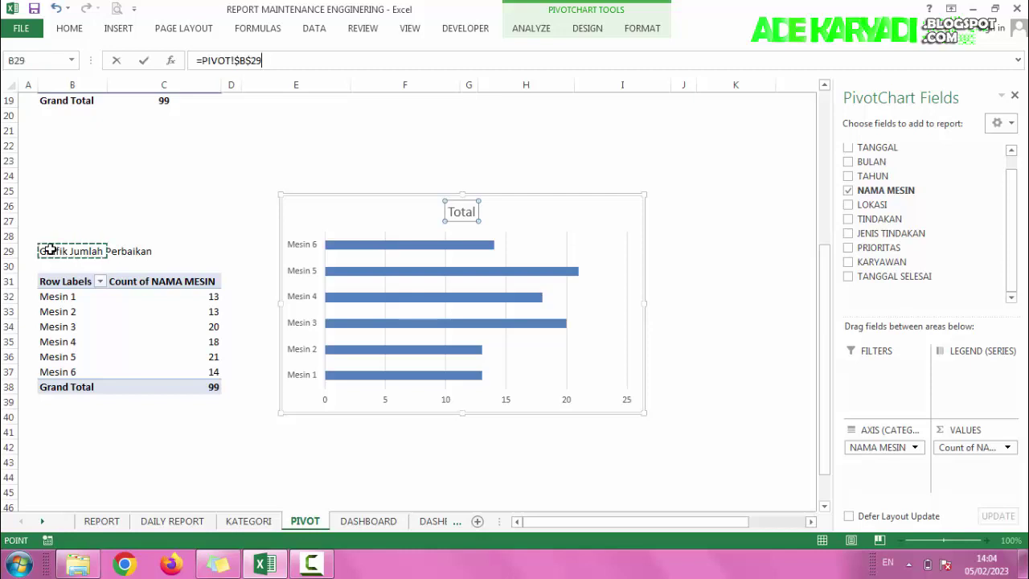
key("Return")
left_click(387, 155)
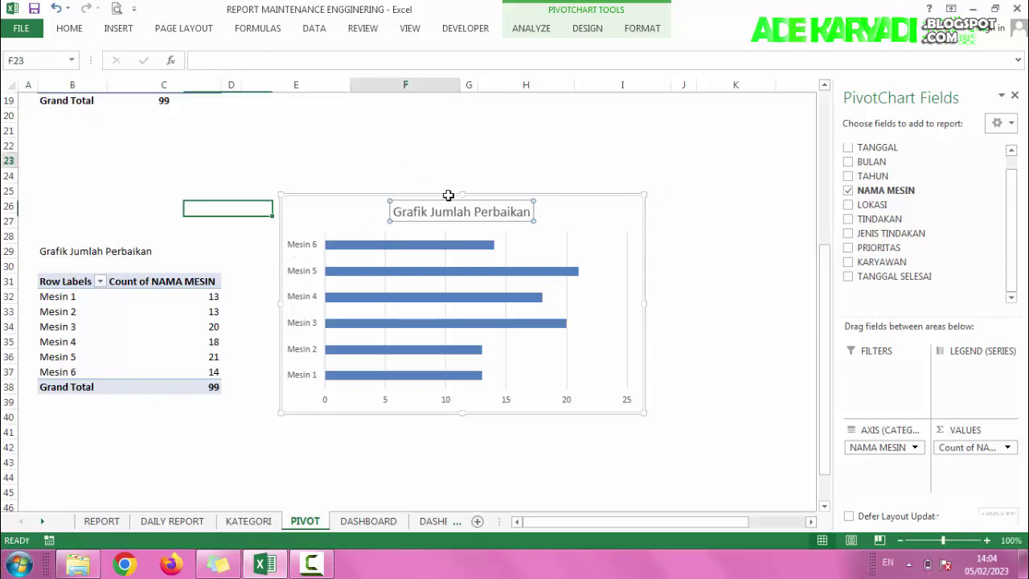
left_click(628, 217)
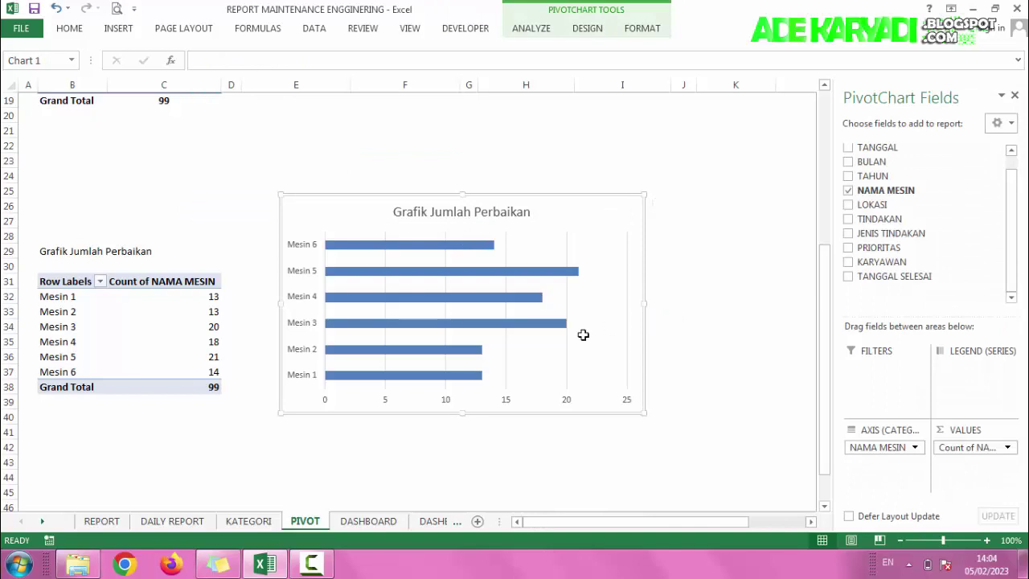
key("Delete")
Paste the chart onto DASHBOARD NEW and move it toward the top-left
left_click(430, 523)
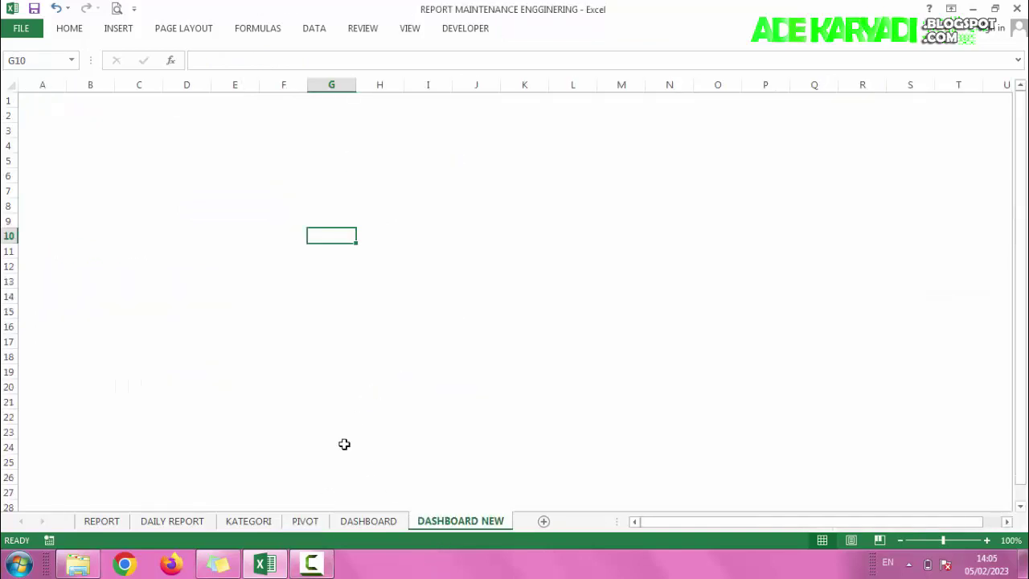
left_click(251, 266)
key("ctrl+v")
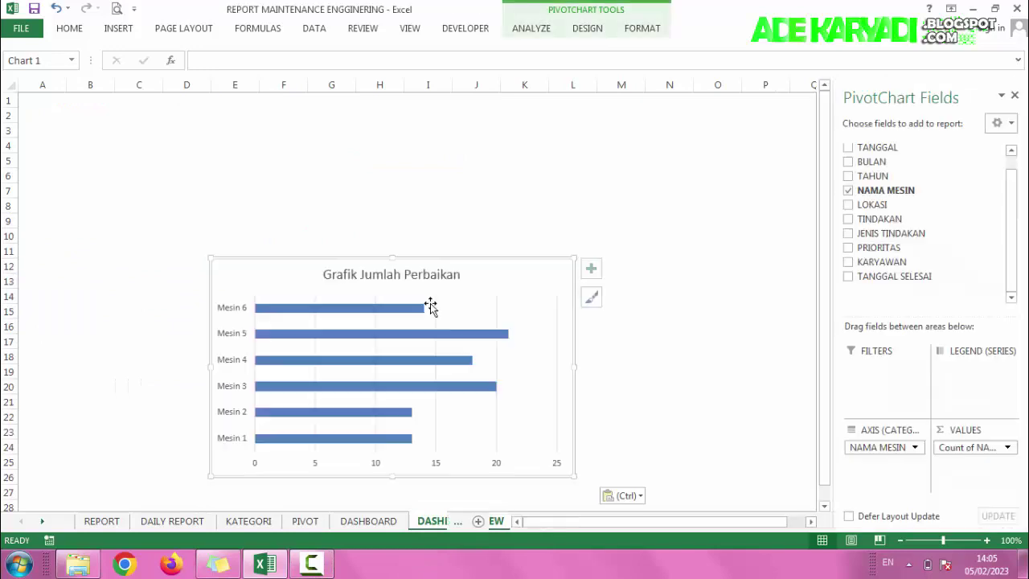
left_click(493, 192)
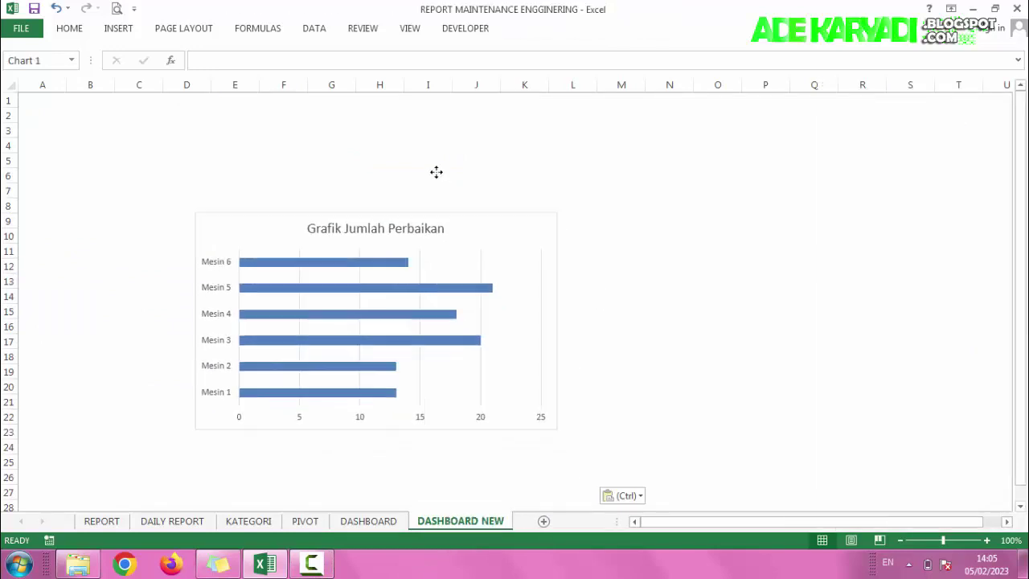
left_click_drag(473, 270, 432, 167)
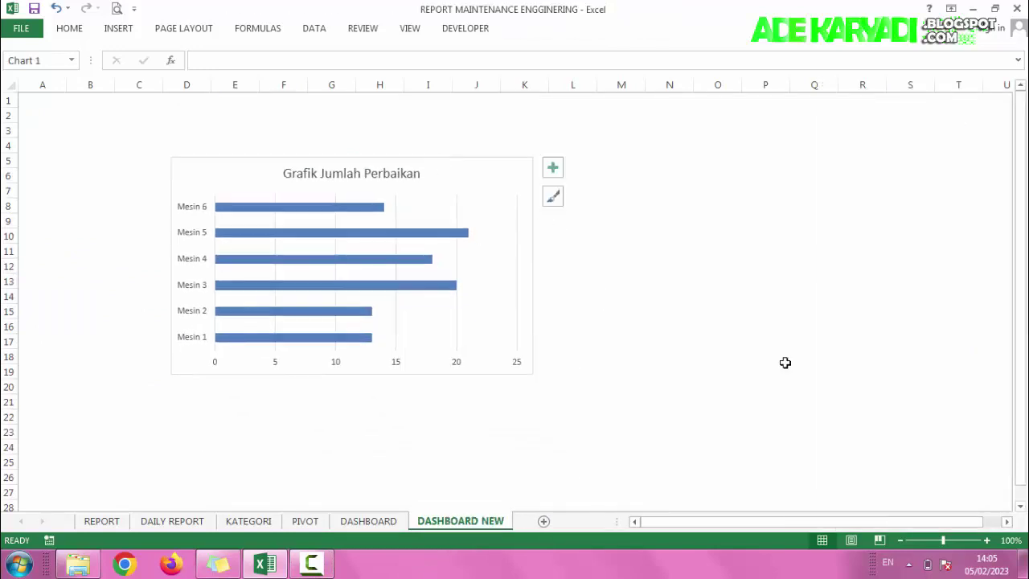
left_click(311, 564)
left_click(311, 564)
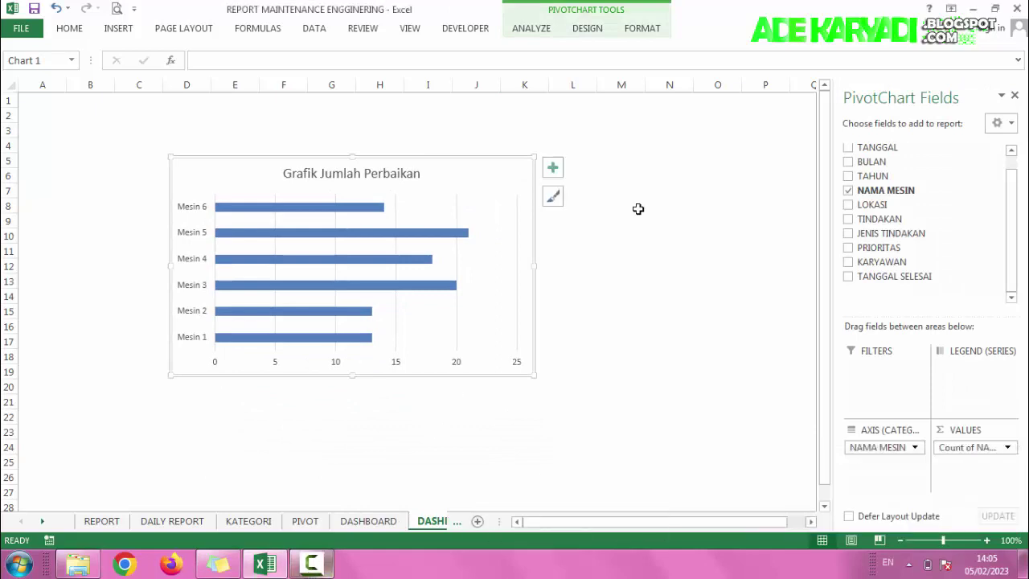
left_click(638, 208)
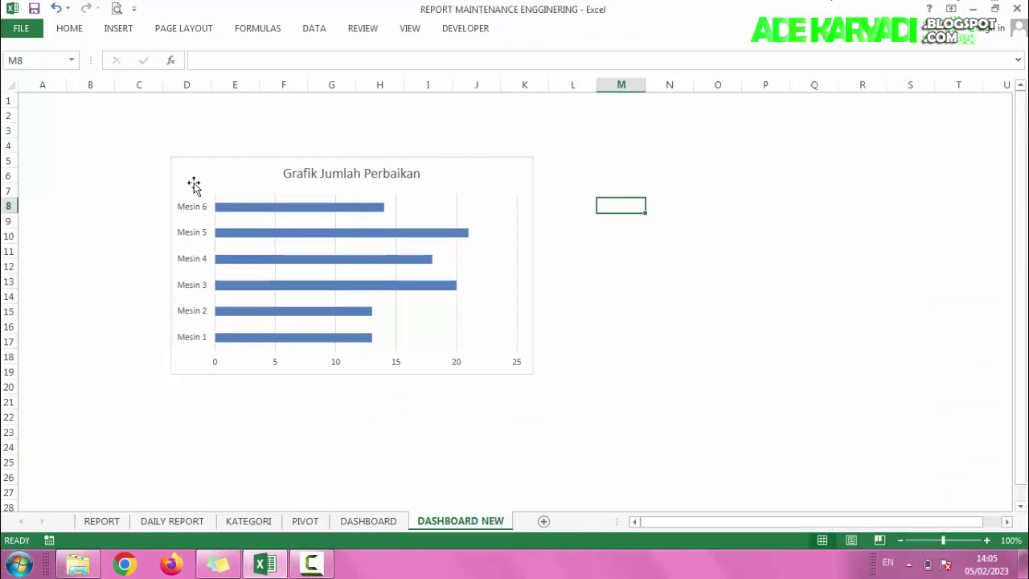
Select row 1 from A1 across the sheet for a title band
left_click_drag(30, 102, 184, 103)
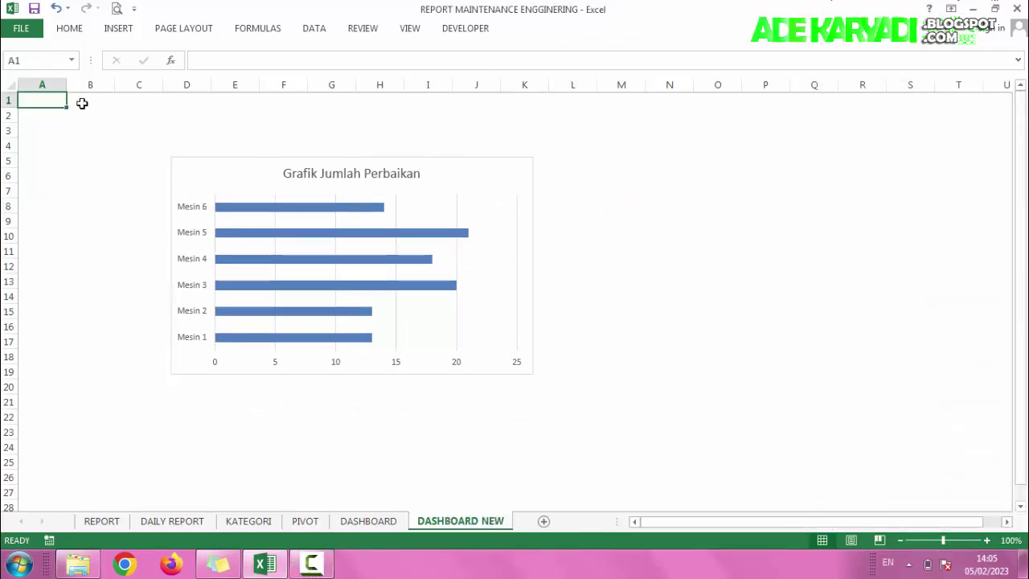
left_click(138, 133)
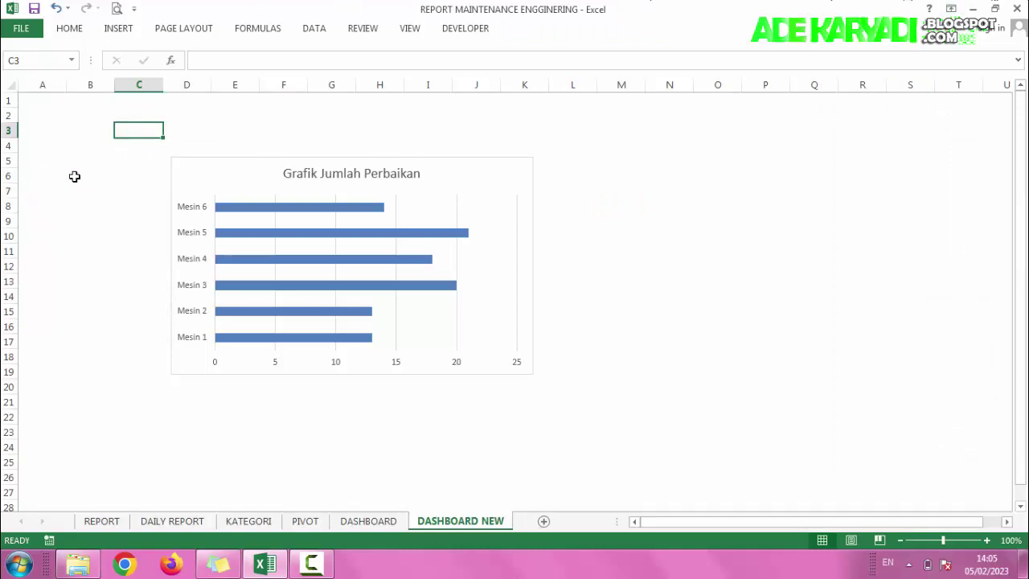
left_click(27, 99)
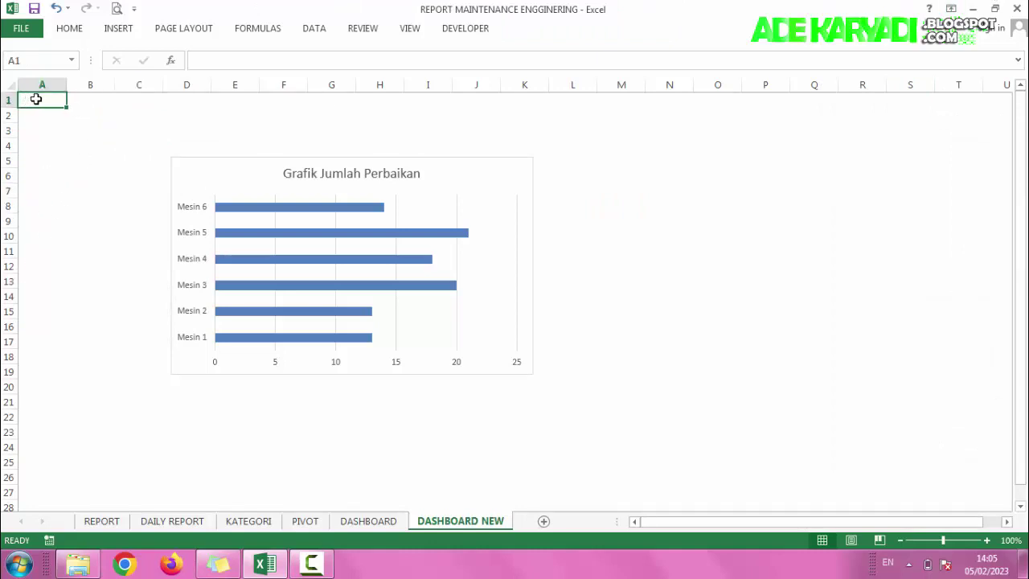
left_click_drag(36, 99, 1009, 104)
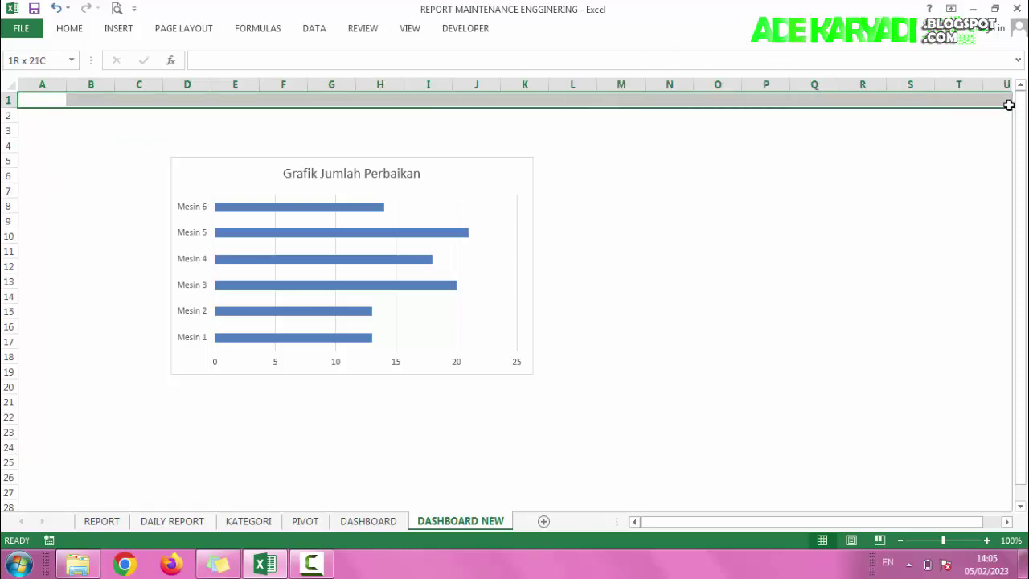
Fill row 1 with yellow picked from the More Colors standard hexagon
left_click(69, 29)
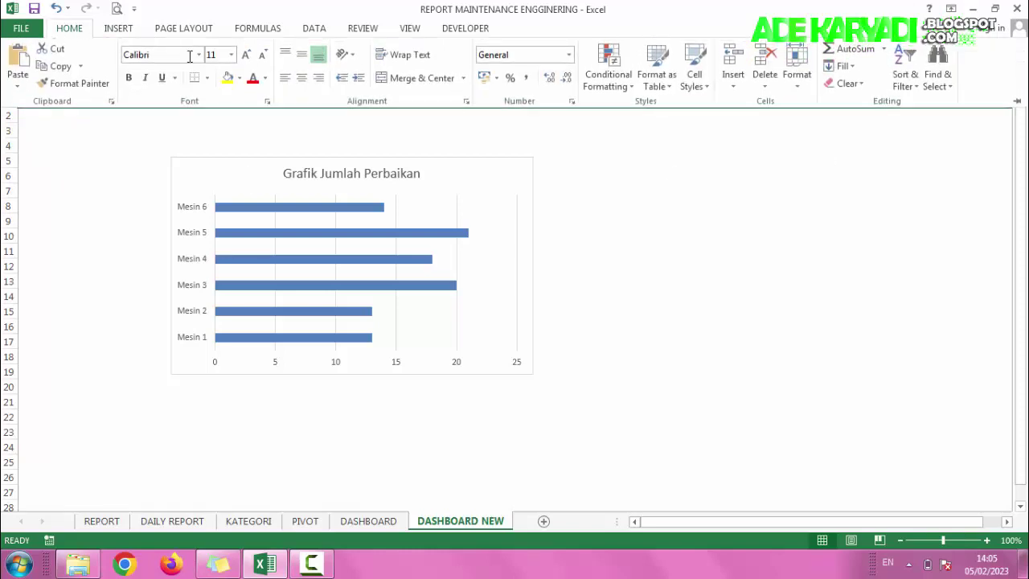
left_click(239, 78)
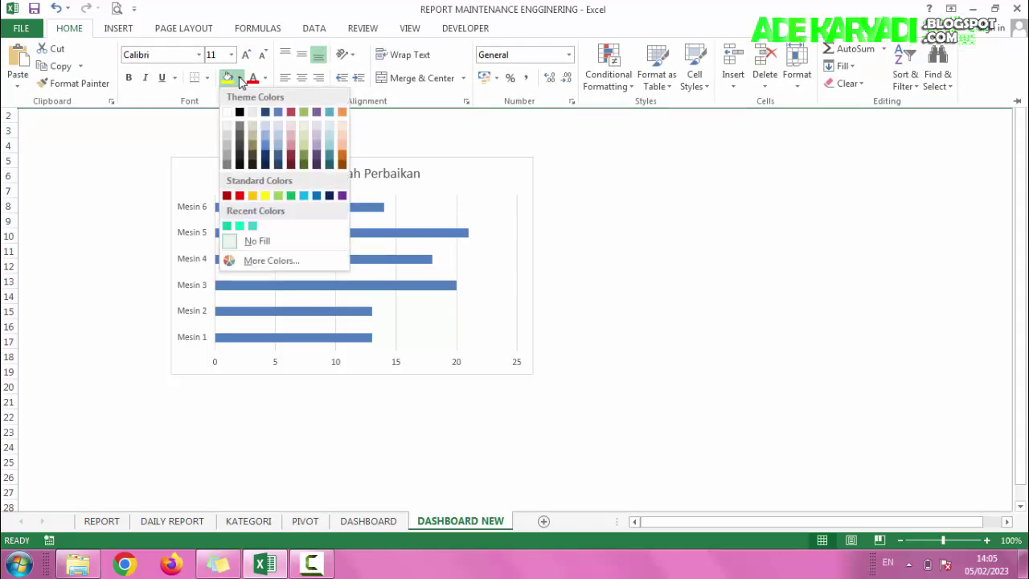
left_click(283, 262)
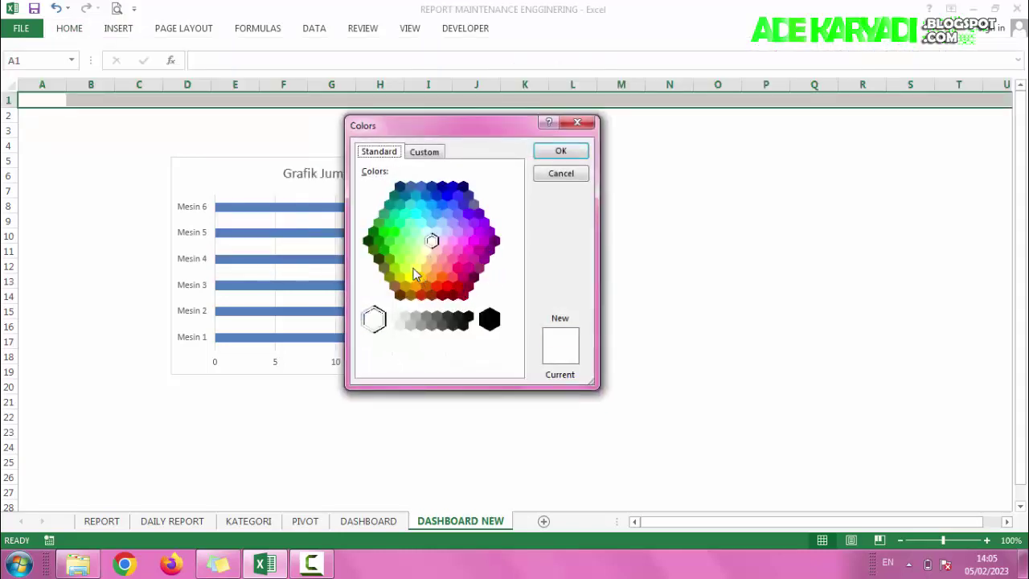
left_click(415, 273)
left_click(456, 269)
left_click(462, 258)
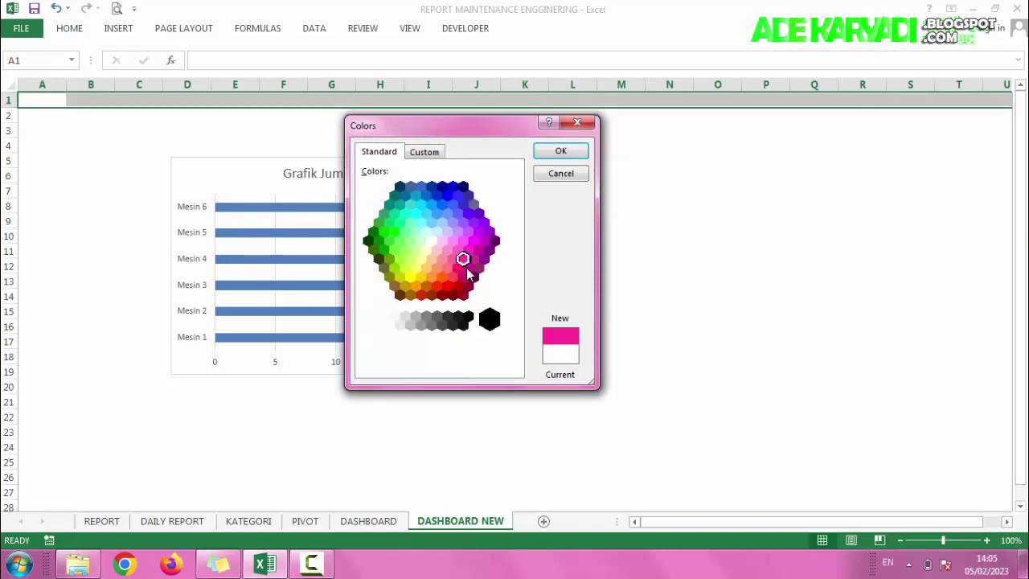
left_click(447, 203)
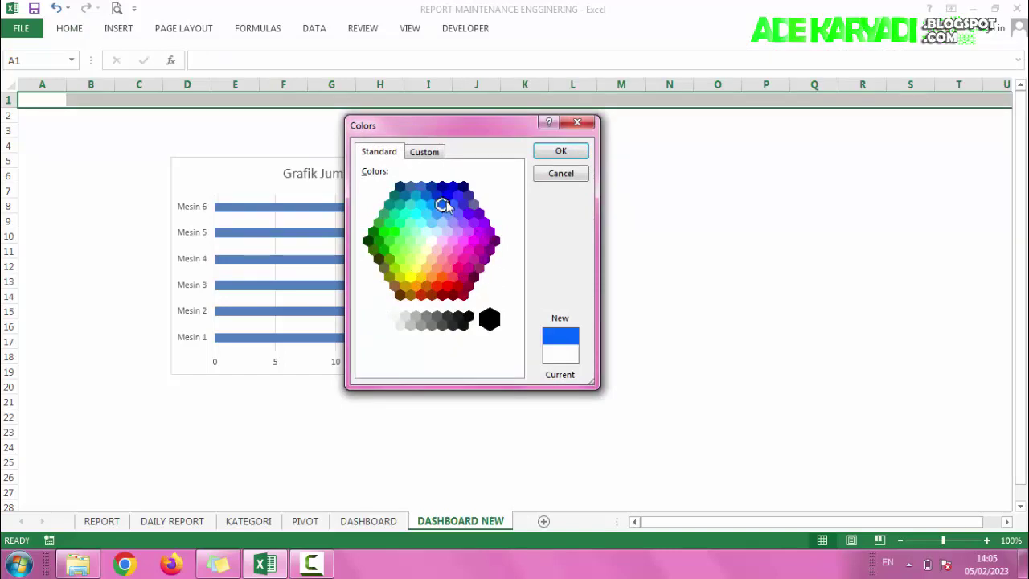
left_click(458, 195)
left_click(397, 261)
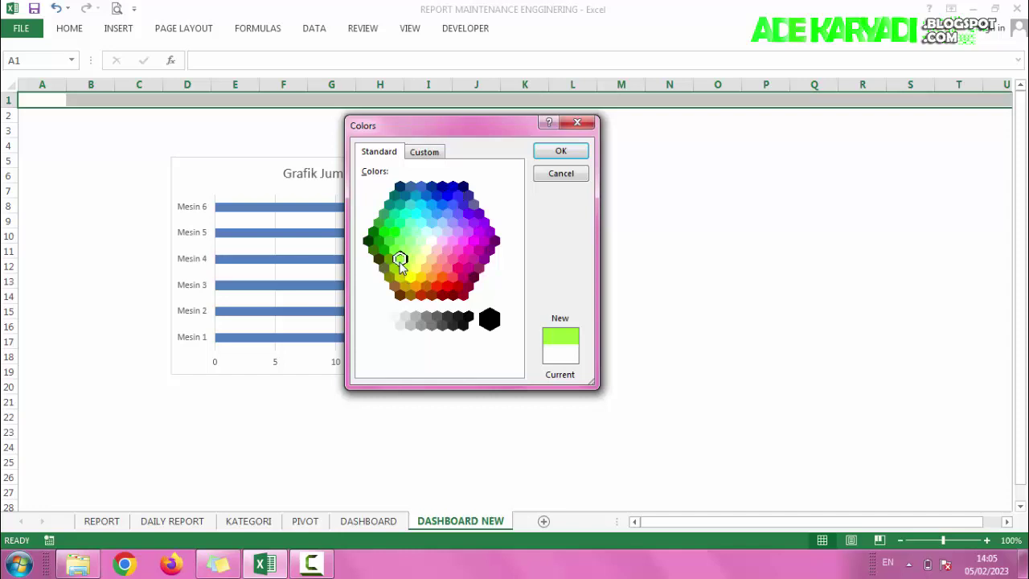
left_click(395, 250)
left_click(438, 289)
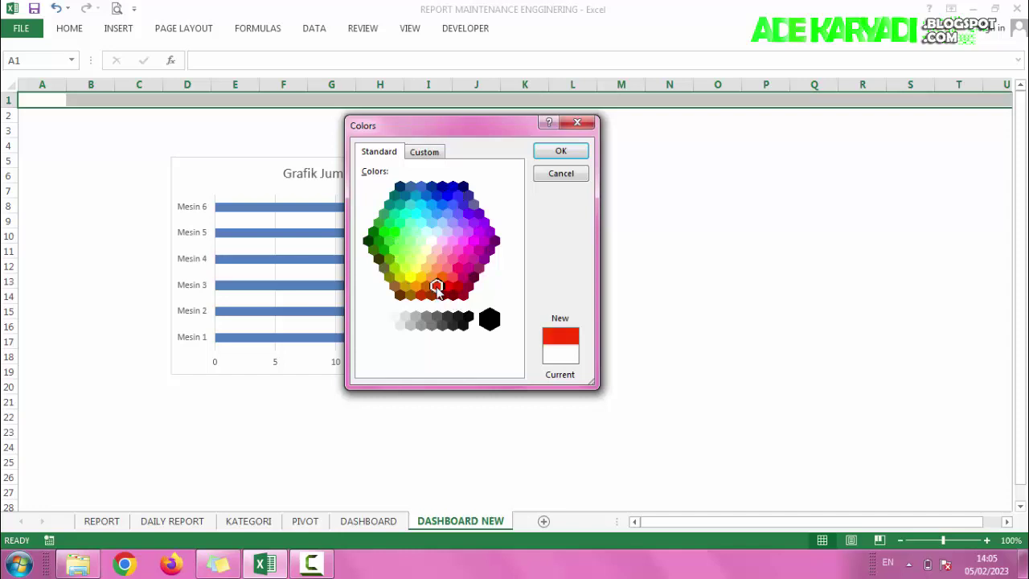
left_click(450, 286)
left_click(455, 270)
left_click(457, 251)
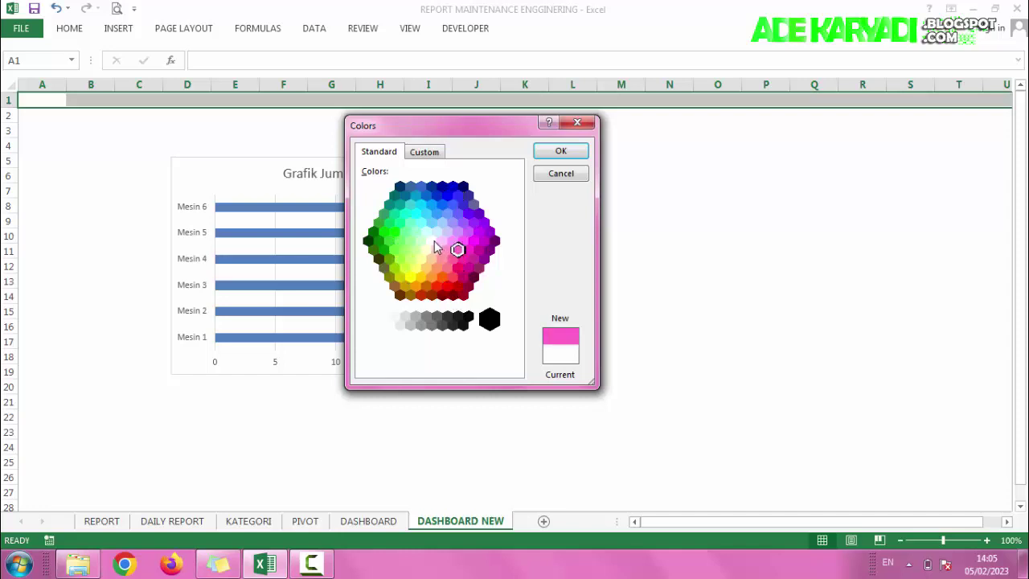
left_click(433, 241)
left_click(455, 238)
left_click(432, 223)
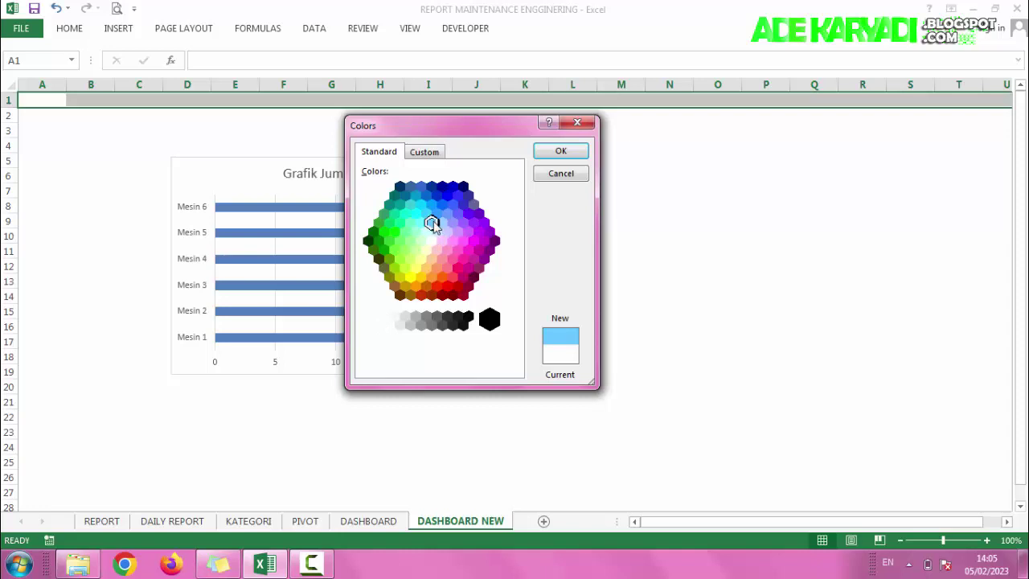
left_click(420, 205)
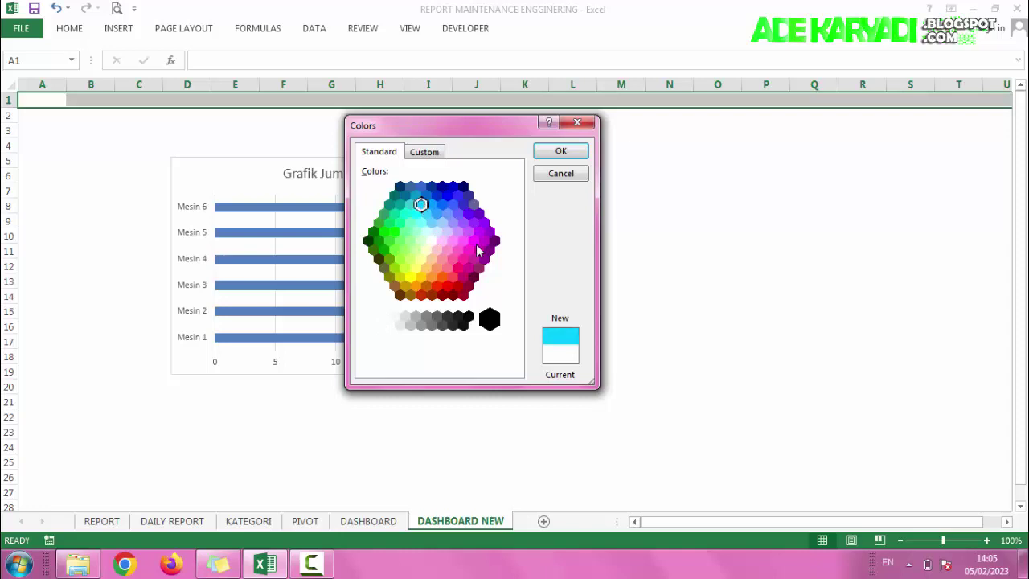
left_click(462, 279)
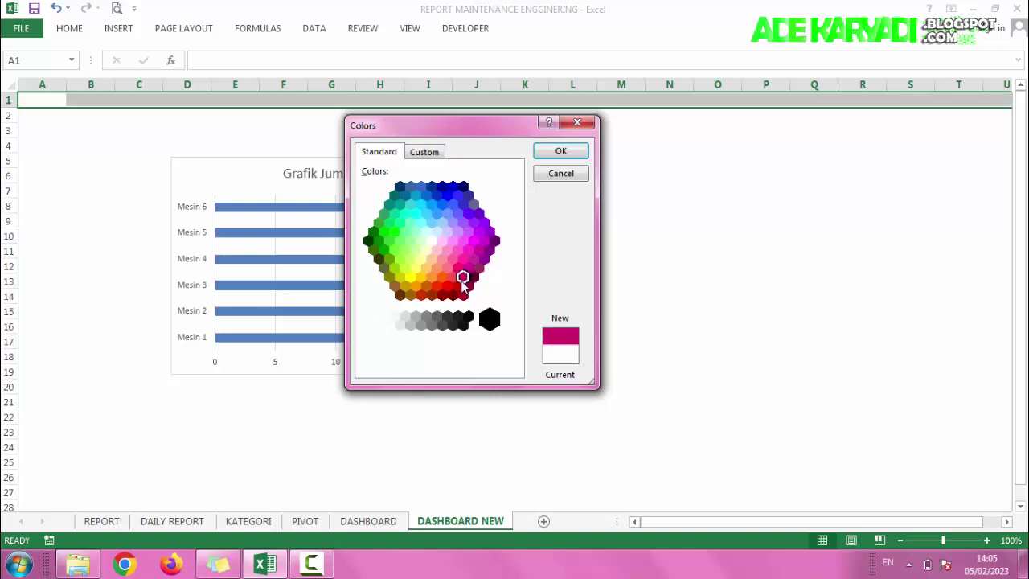
left_click(453, 277)
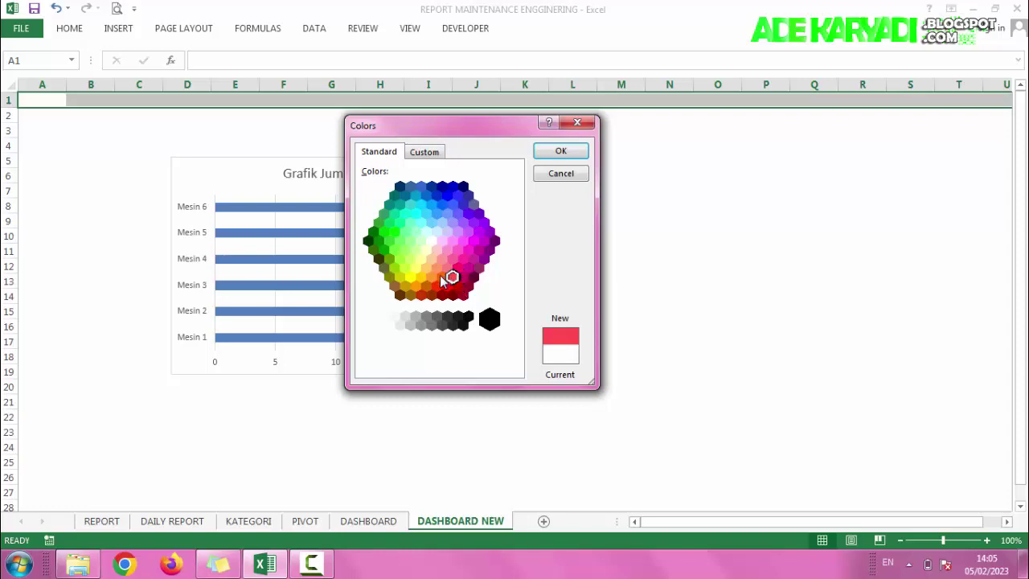
left_click(441, 277)
left_click(431, 277)
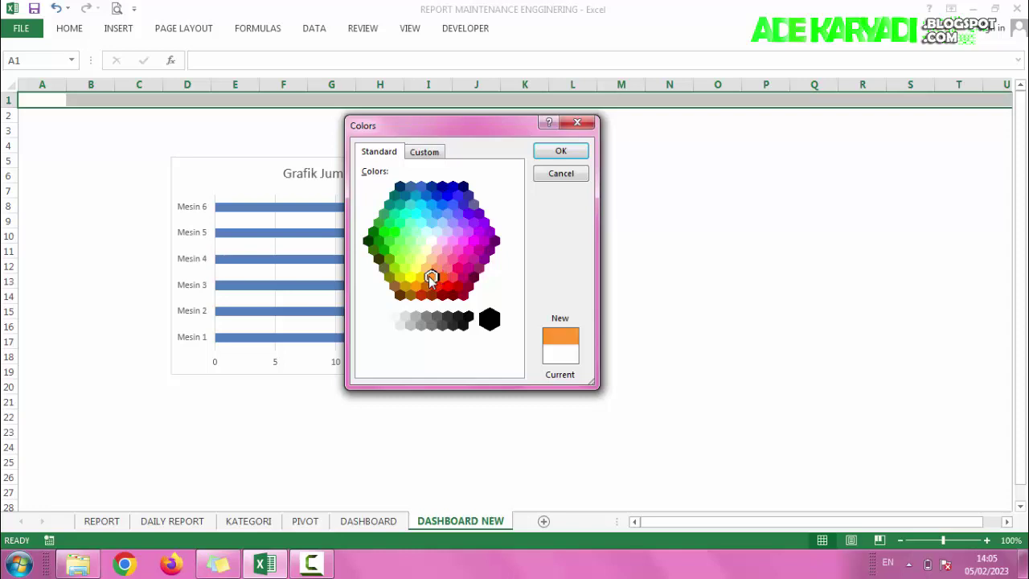
left_click(411, 278)
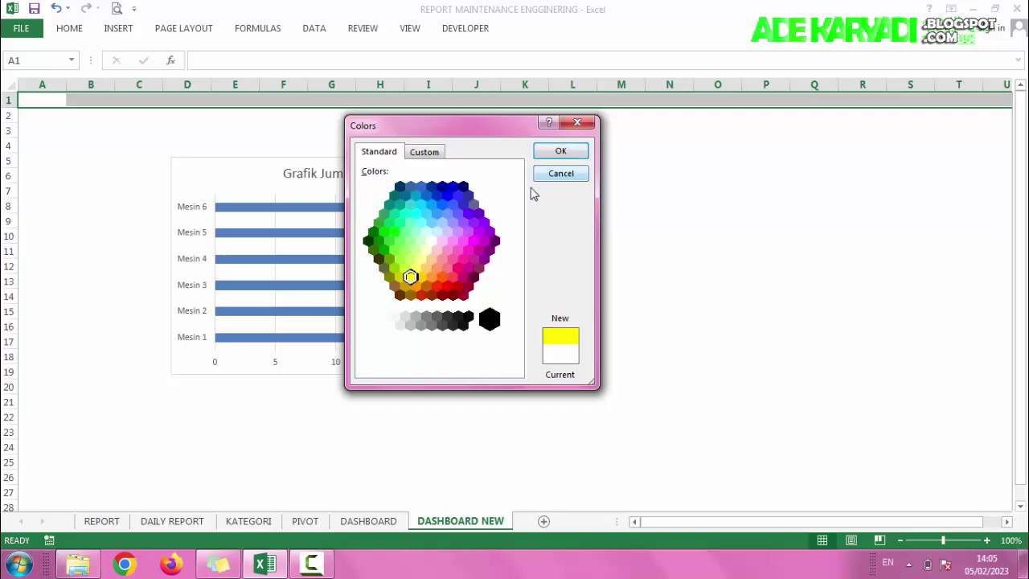
left_click(560, 152)
left_click(697, 192)
left_click(695, 145)
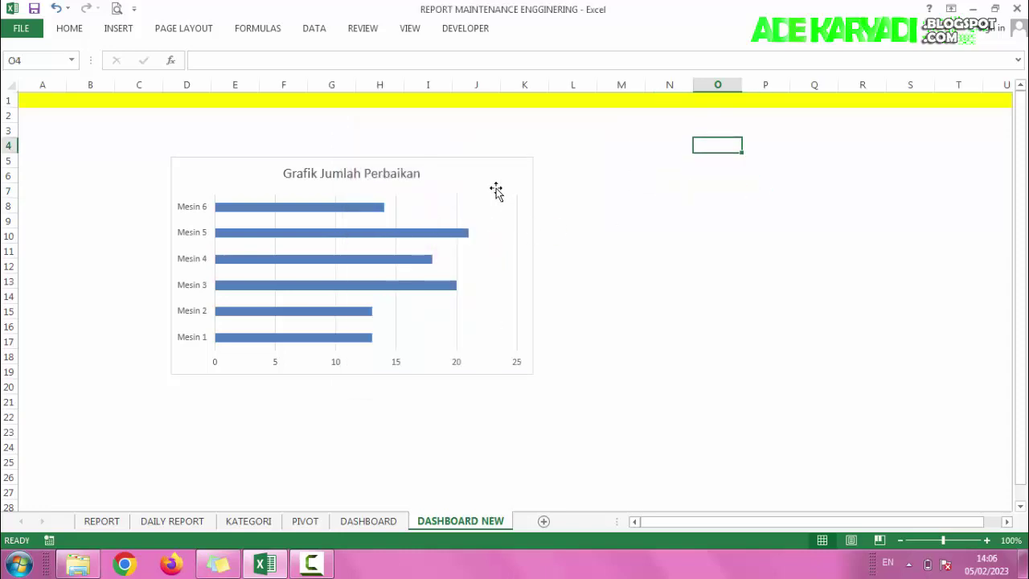
Make row 1 taller, about 43.50 high, for the yellow title band
left_click(76, 125)
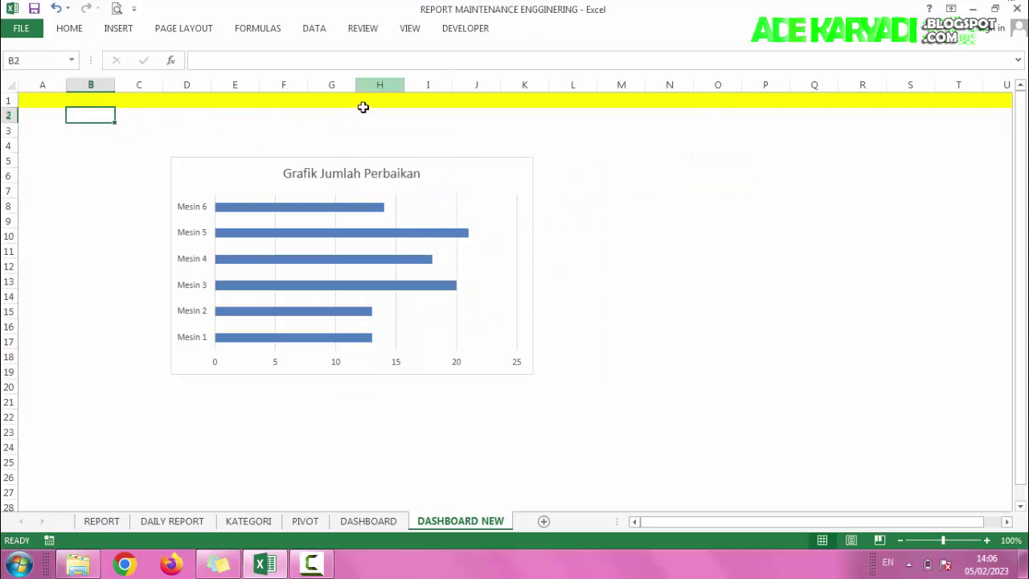
left_click(6, 99)
mouse_move(9, 107)
left_mouse_down()
mouse_move(9, 136)
mouse_move(960, 146)
mouse_move(1018, 545)
mouse_move(907, 489)
left_mouse_up()
left_click(55, 184)
Fill A2:V44 black behind the chart and move the chart toward the top-left
left_click(45, 152)
left_click(8, 135)
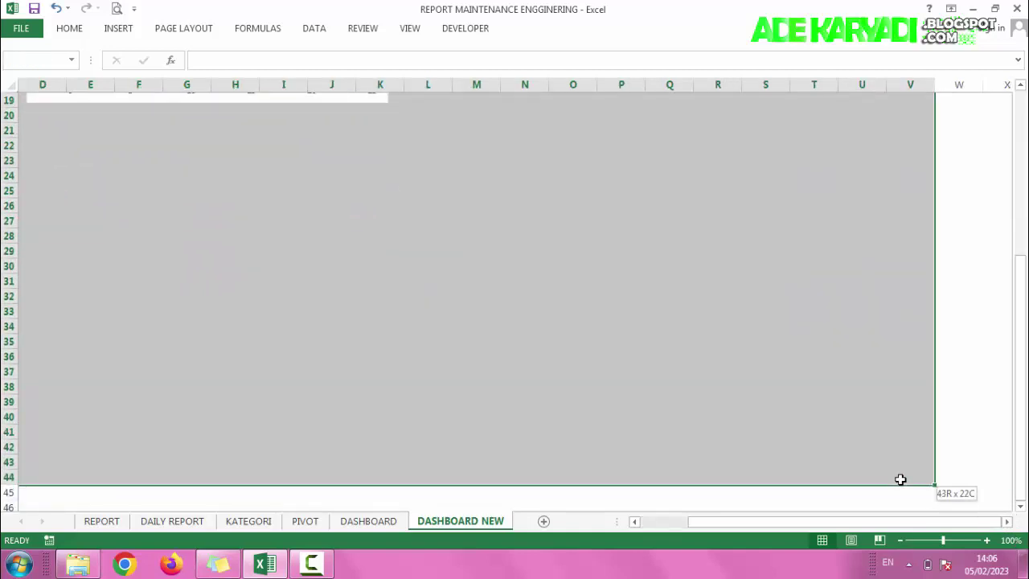
scroll(836, 314, "up", 3)
left_click_drag(884, 522, 790, 522)
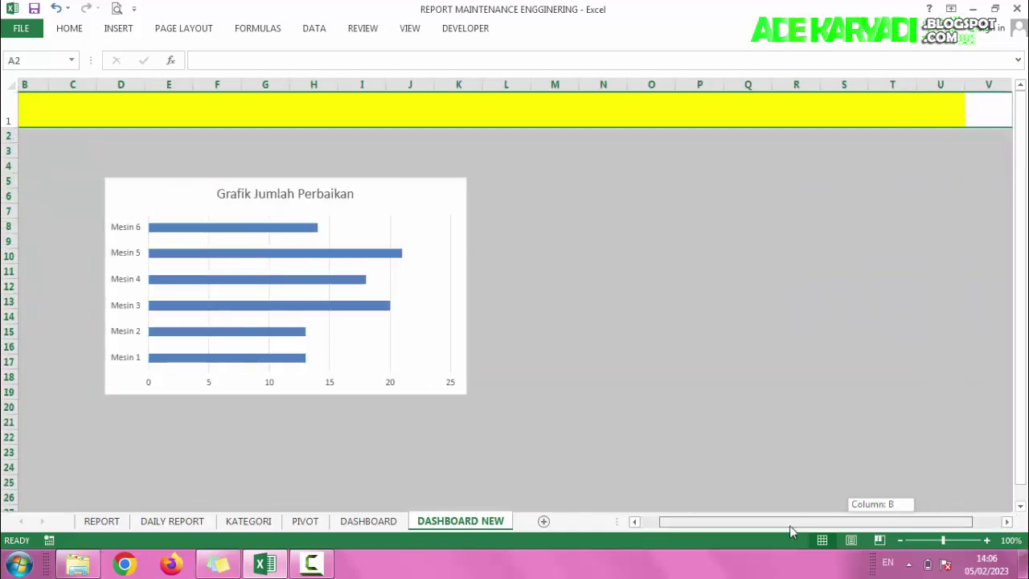
left_click(70, 28)
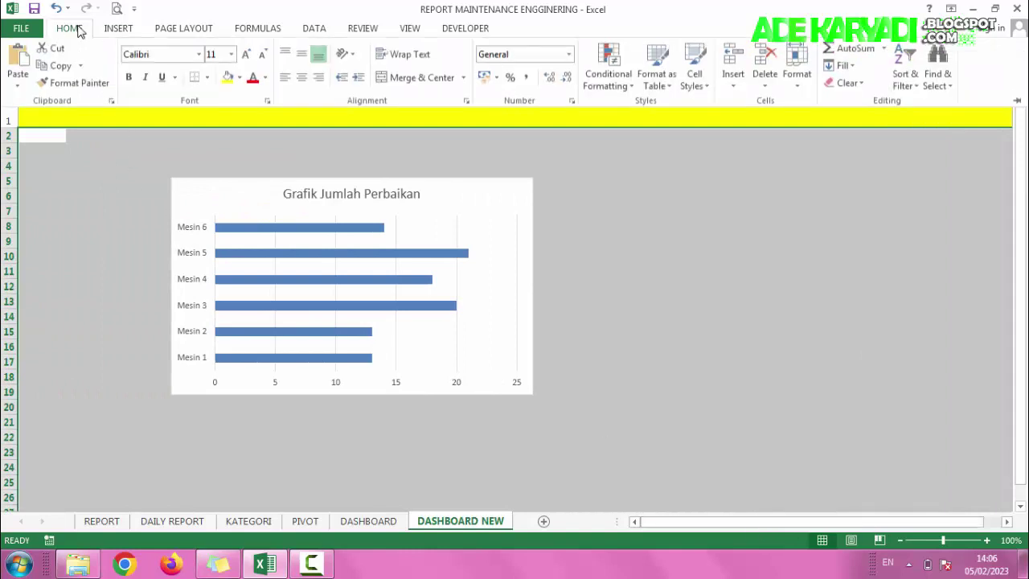
left_click(239, 78)
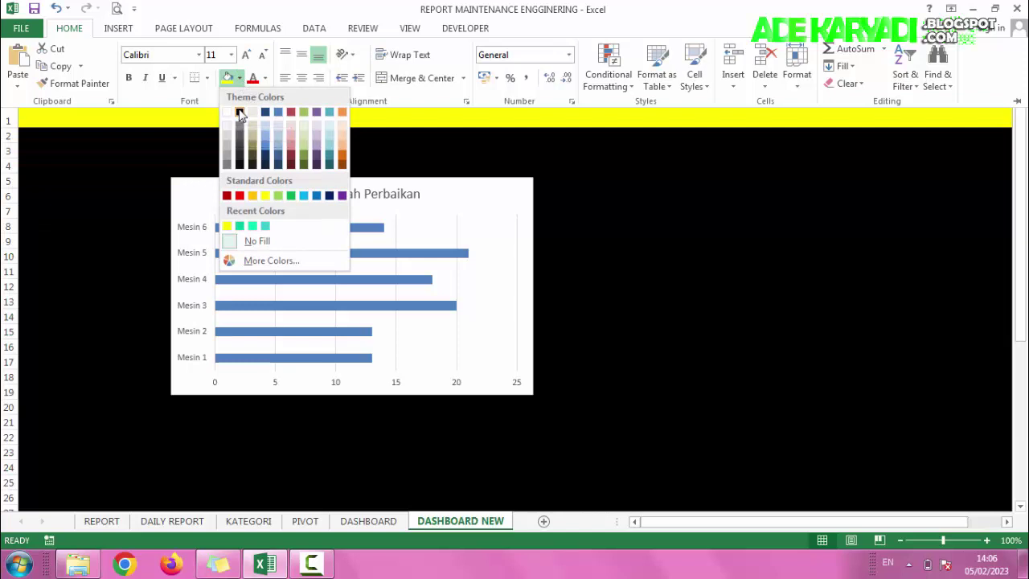
left_click(238, 115)
left_click(95, 152)
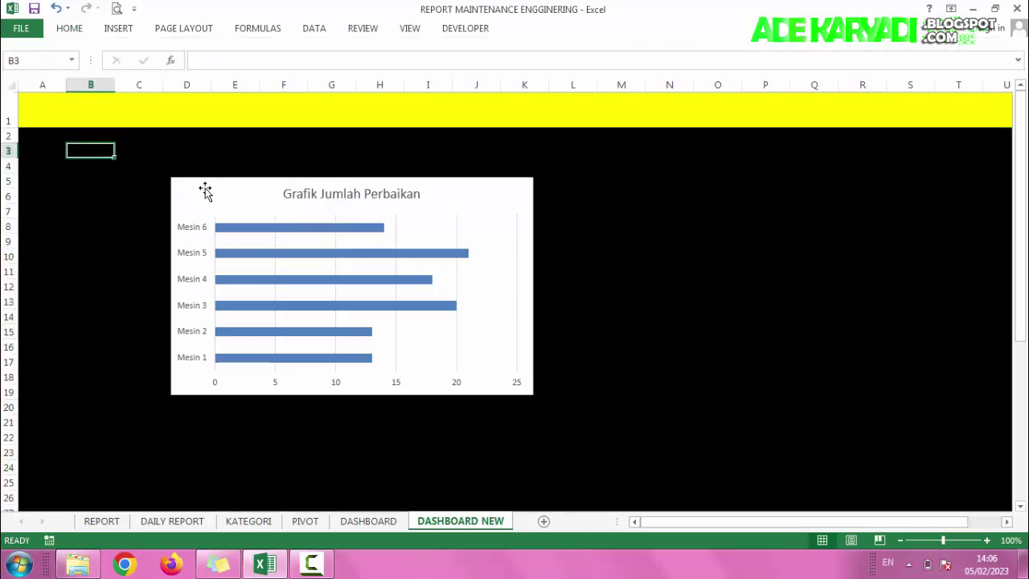
left_click_drag(203, 188, 115, 158)
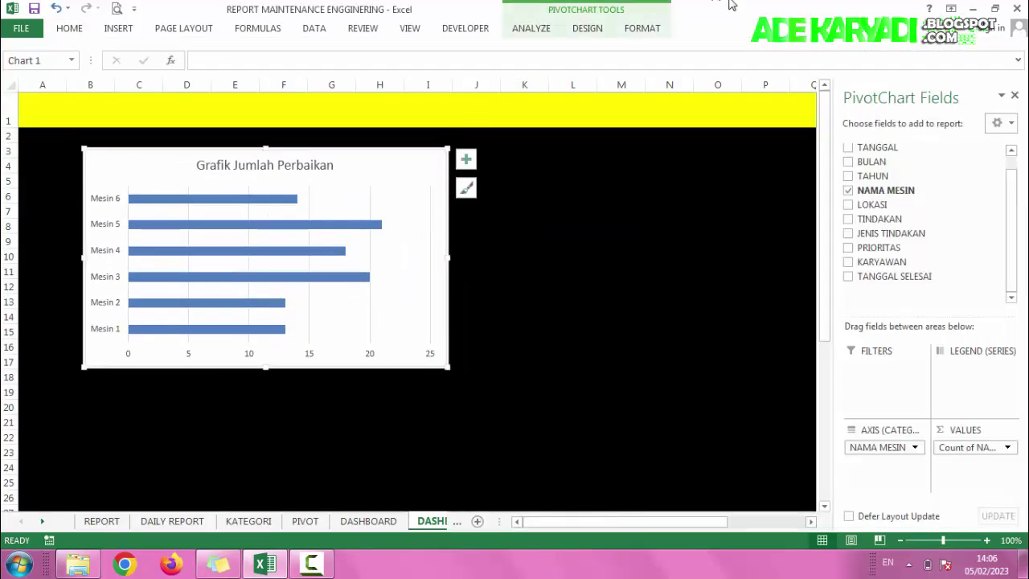
Give the chart area a dark Black Text 1 fill with white text
left_click(642, 32)
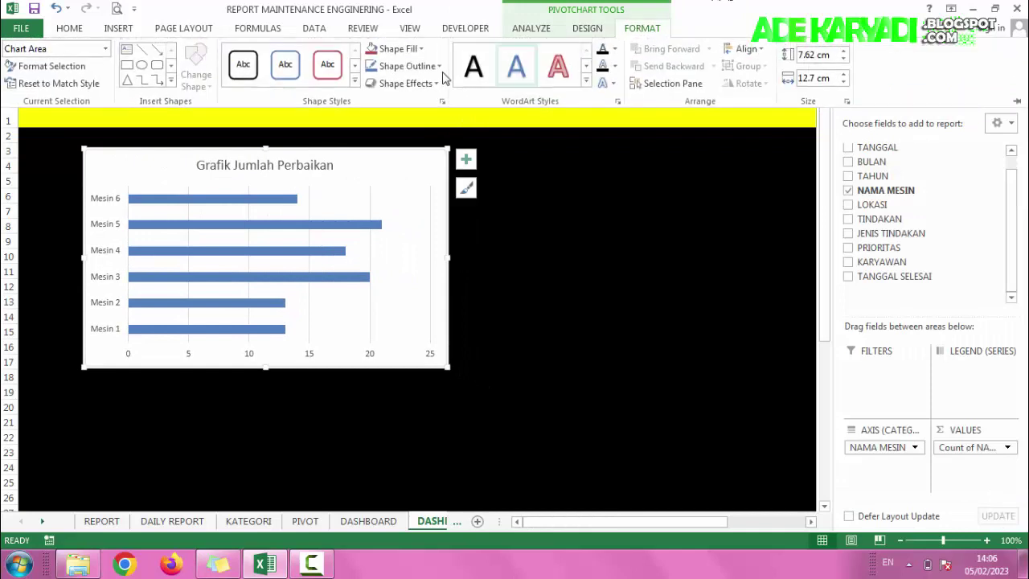
left_click(419, 51)
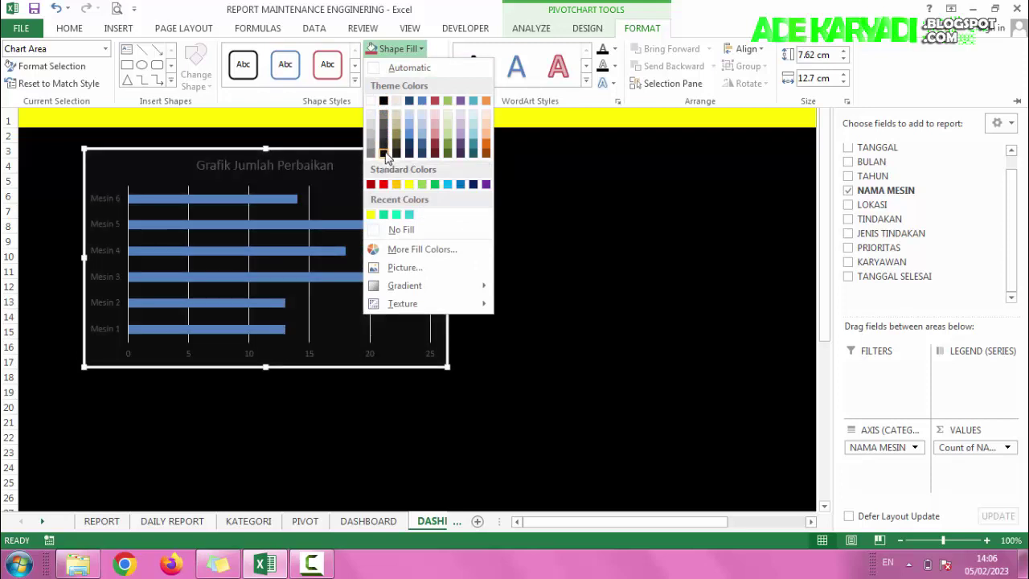
left_click(385, 148)
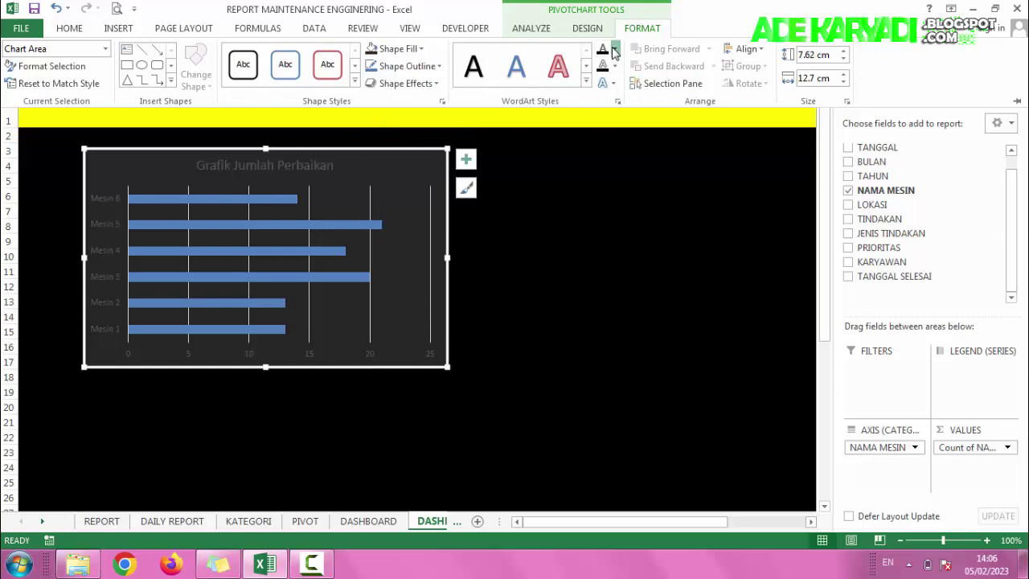
left_click(613, 51)
left_click(603, 100)
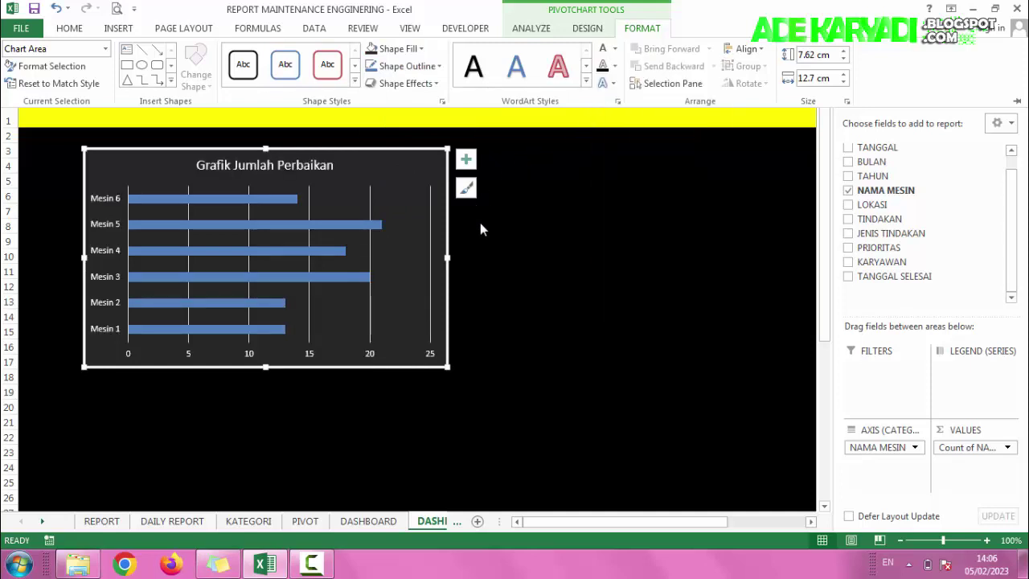
key("ctrl+F1")
Delete the chart's vertical gridlines
left_click(370, 301)
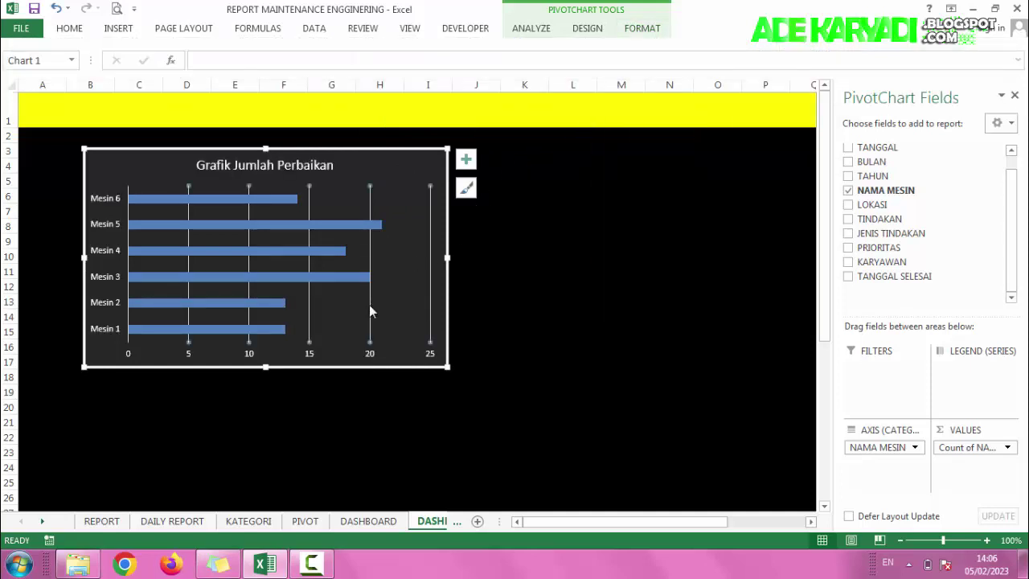
key("Delete")
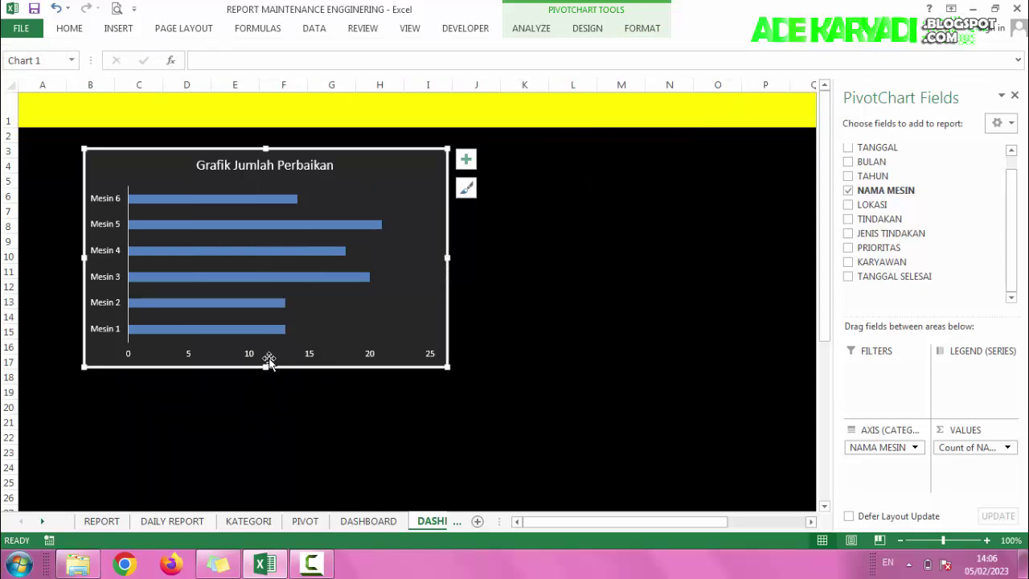
left_click(448, 371)
left_click(436, 362)
left_click(553, 199)
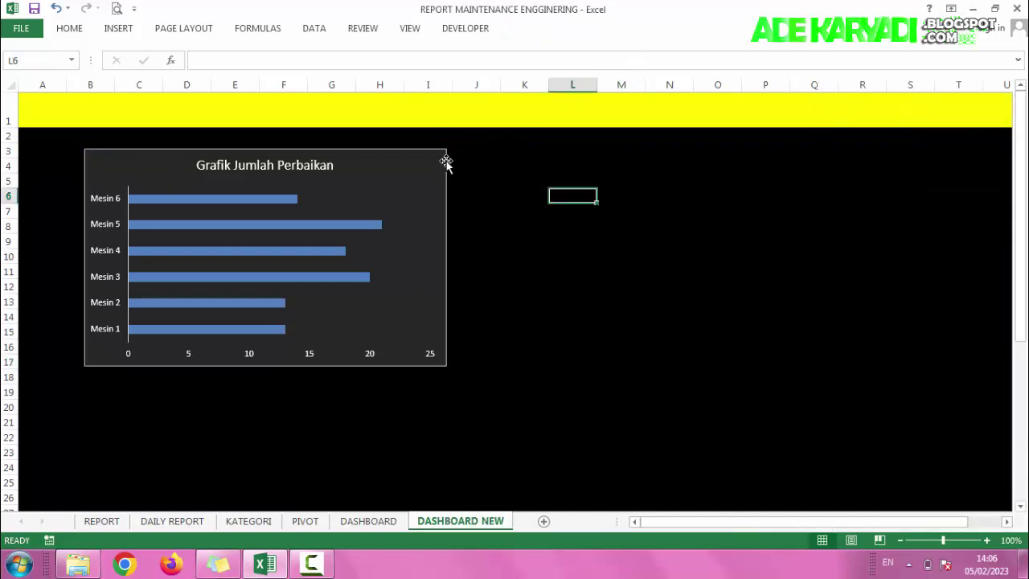
left_click(442, 295)
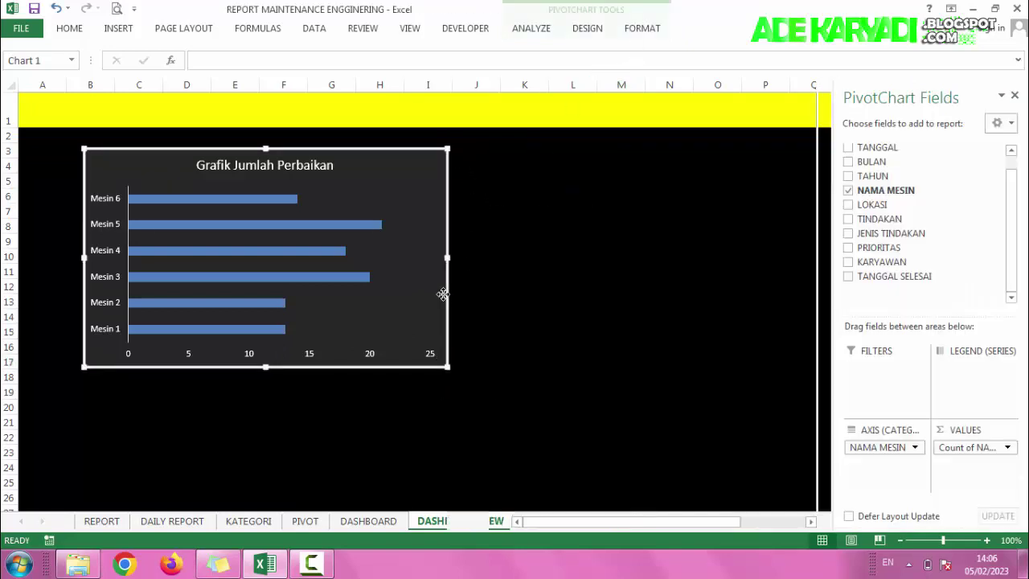
Remove the chart's outline with No Outline
left_click(642, 28)
left_click(407, 66)
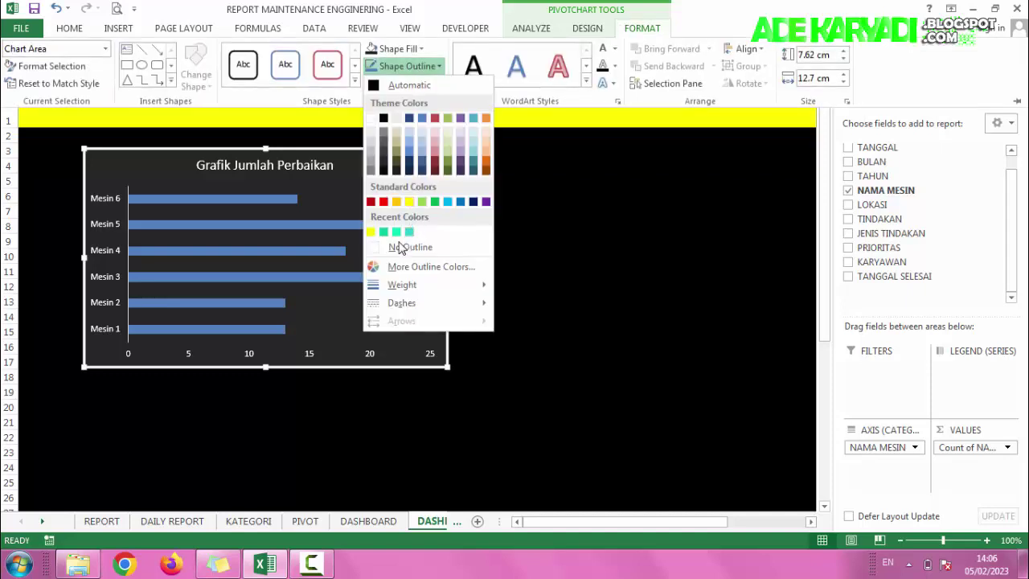
left_click(396, 250)
left_click(560, 182)
left_click(560, 182)
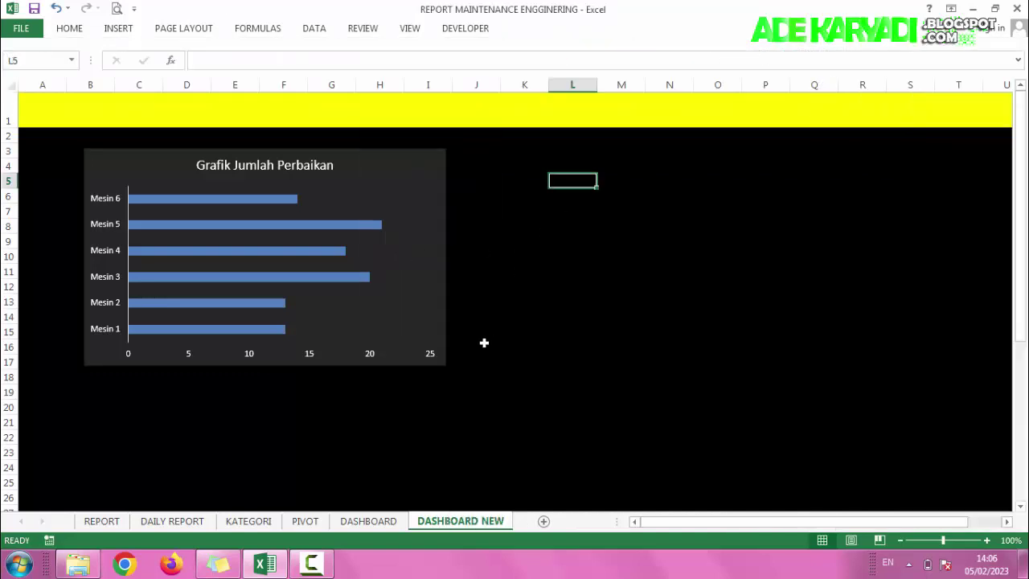
left_click(436, 324)
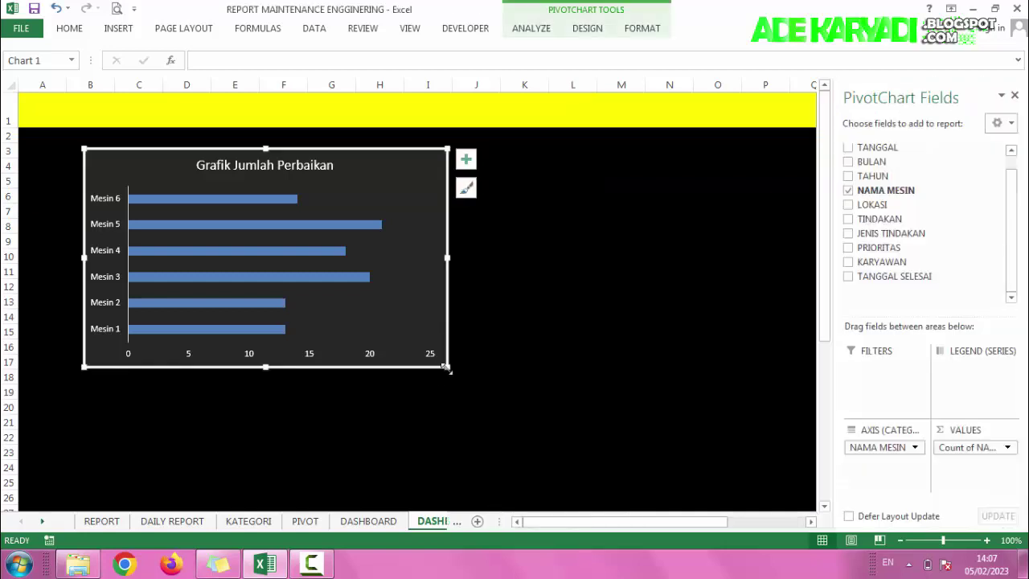
Narrow the chart and set its title font size to 13
left_click_drag(394, 356, 325, 377)
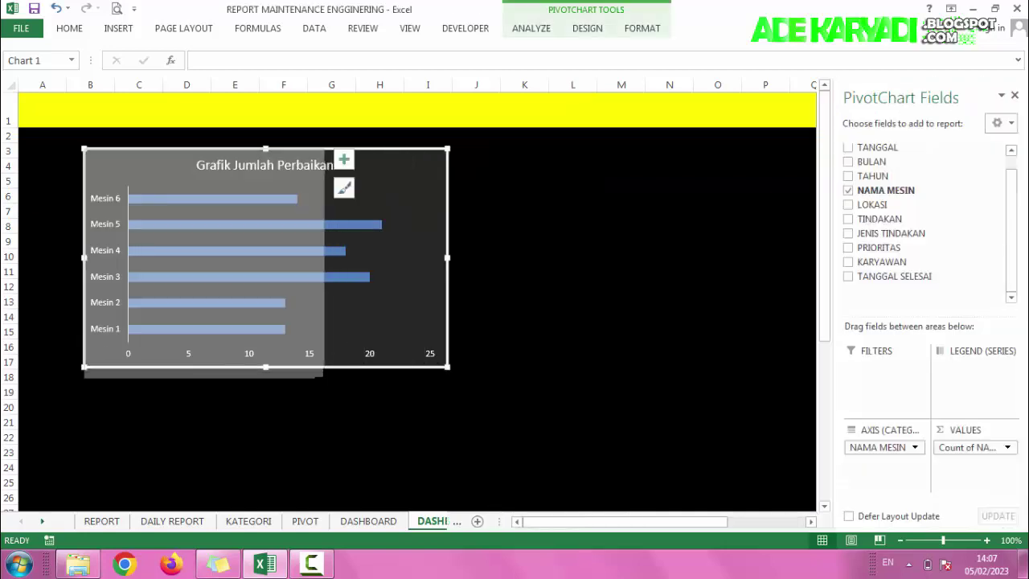
left_click(382, 336)
left_click(189, 161)
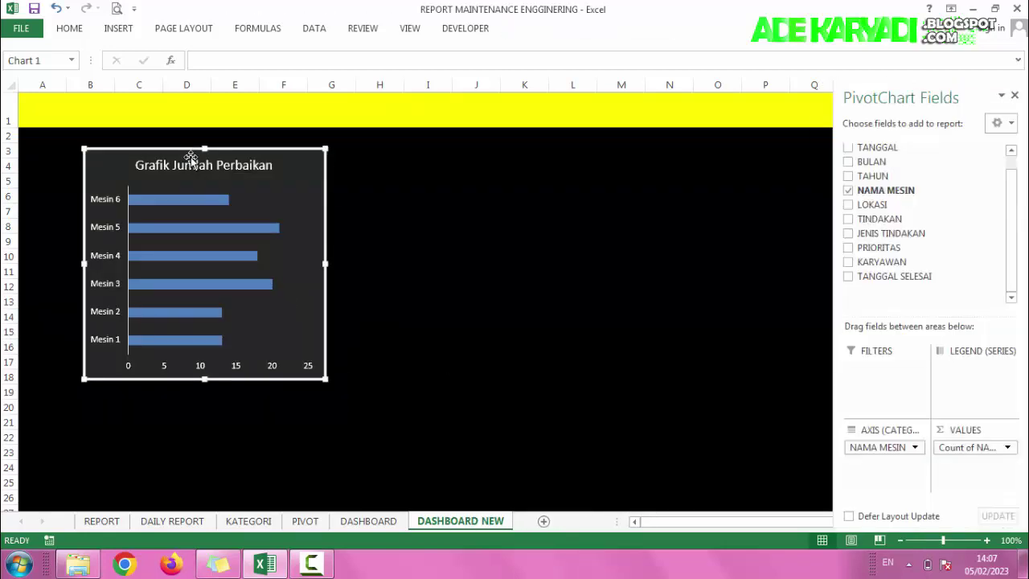
left_click(191, 165)
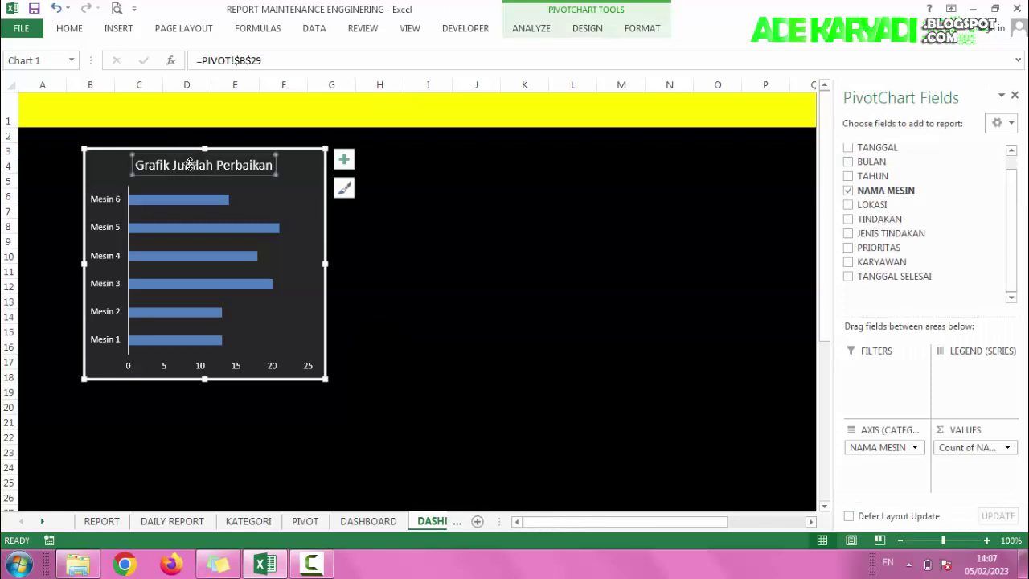
left_click(68, 29)
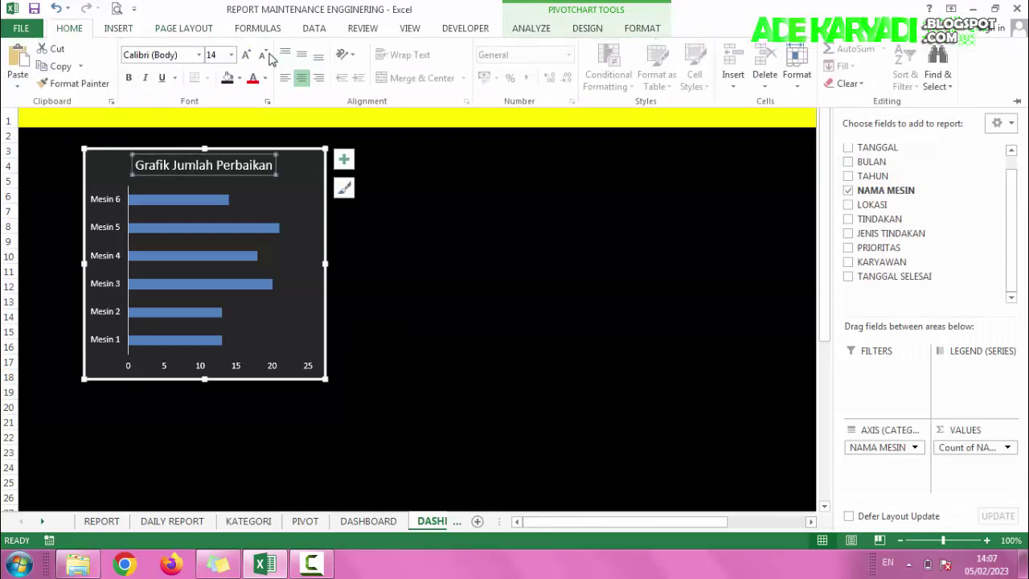
left_click(262, 55)
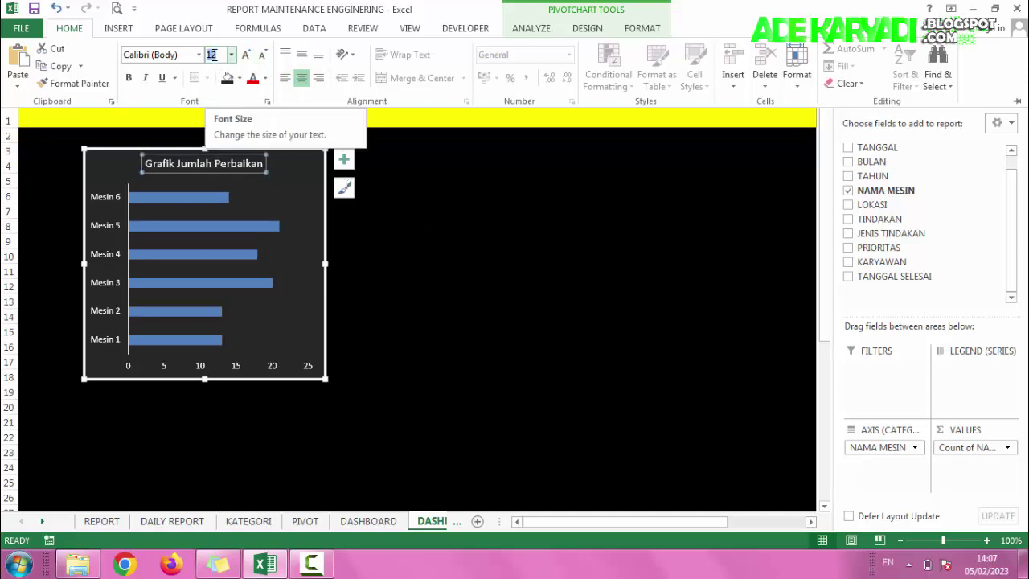
type("13")
key("Return")
Nudge the chart slightly right and down
left_click(518, 299)
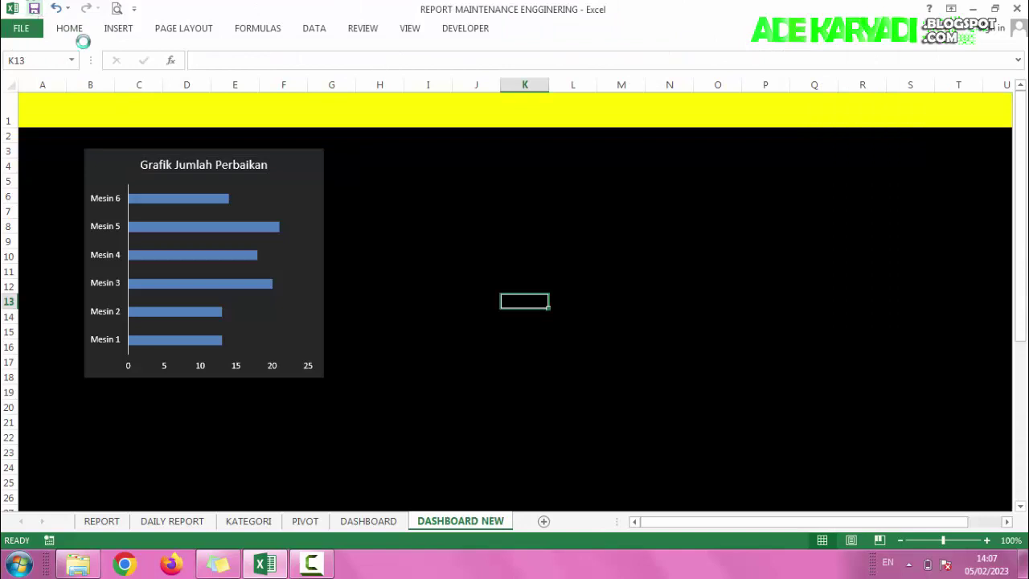
left_click(325, 156)
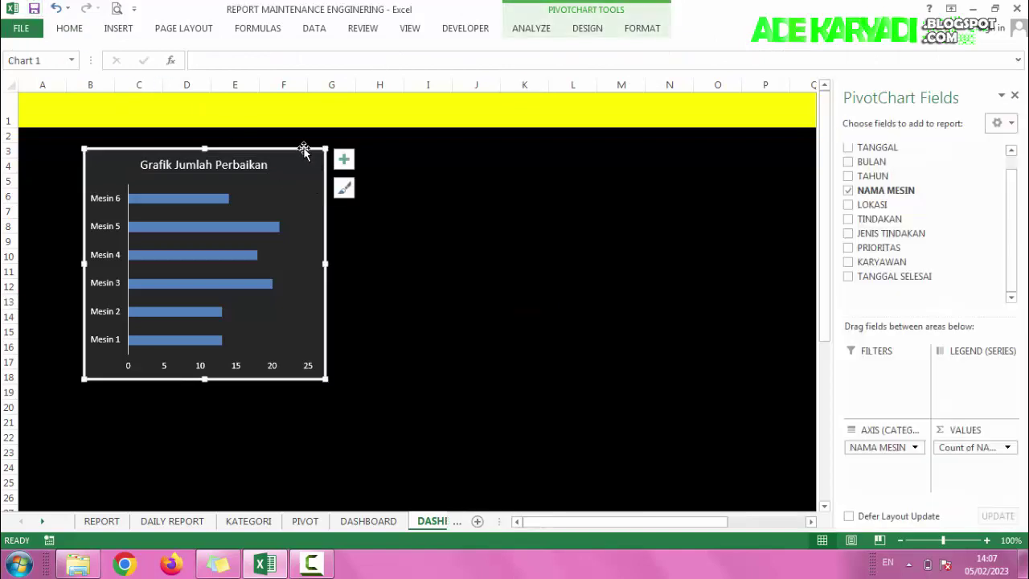
mouse_move(305, 148)
left_mouse_down()
mouse_move(361, 164)
mouse_move(426, 157)
left_mouse_up()
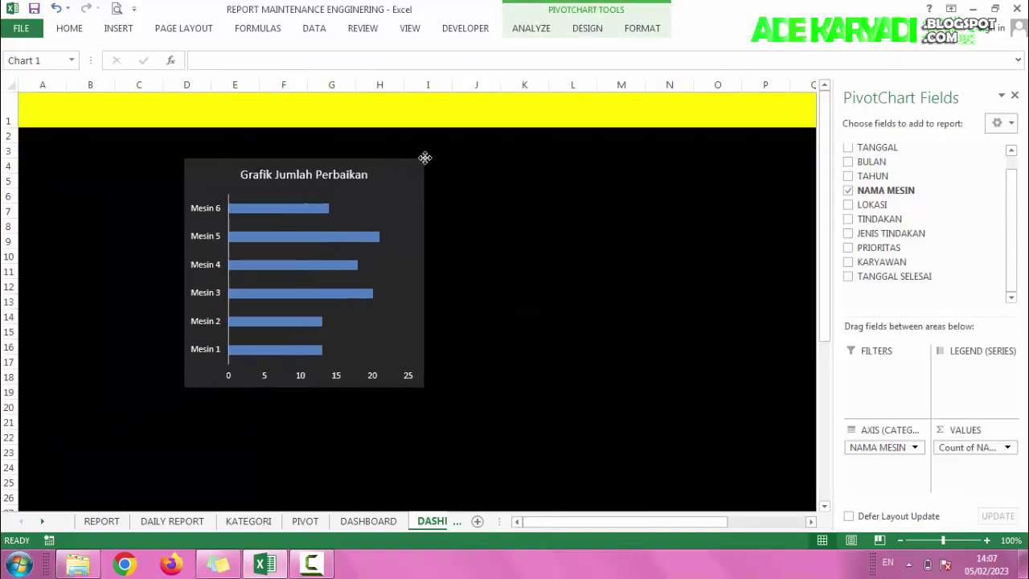
left_click(528, 206)
left_click(444, 230)
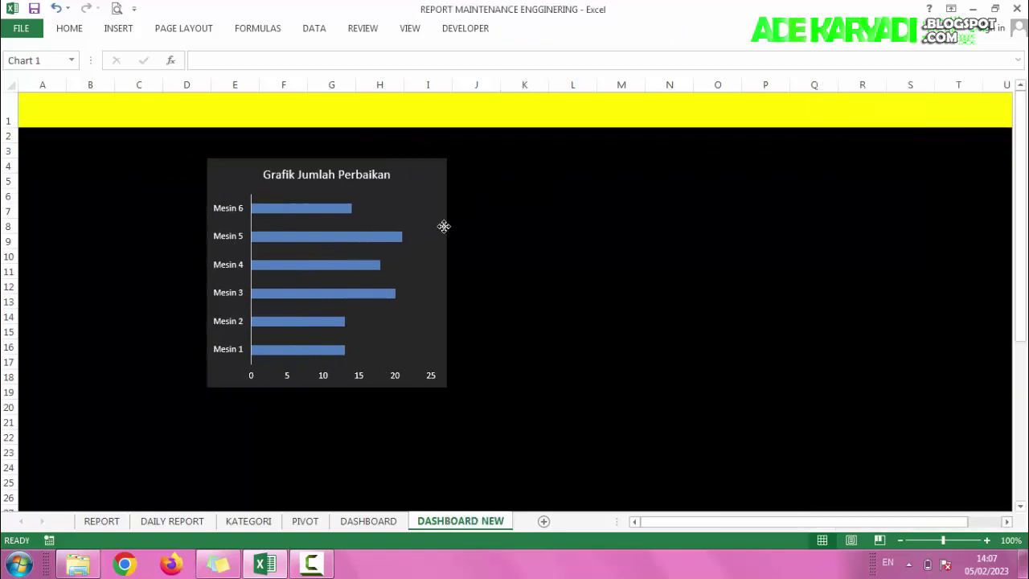
left_click(546, 23)
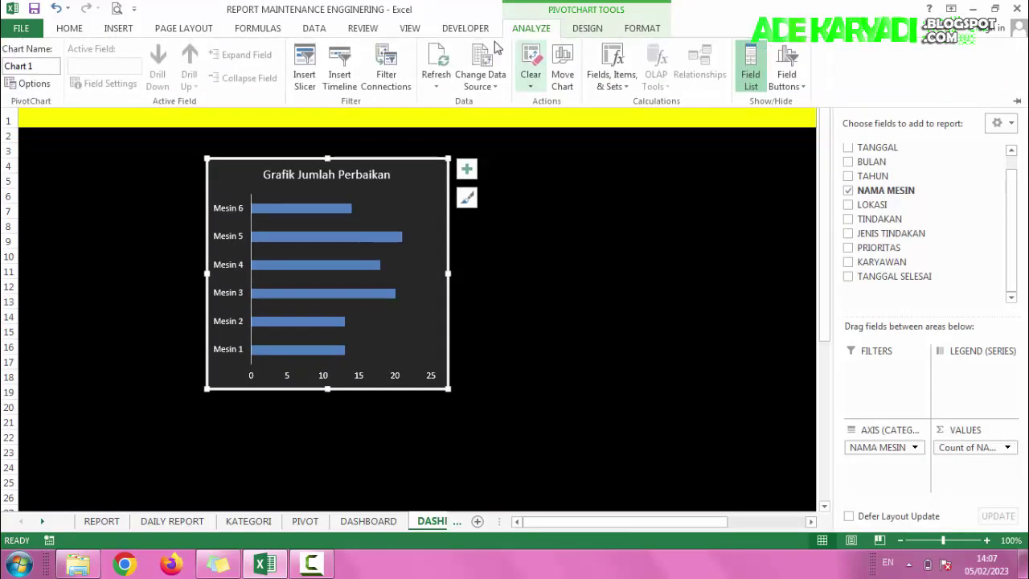
Insert a BULAN slicer and place it to the right of the chart
left_click(297, 60)
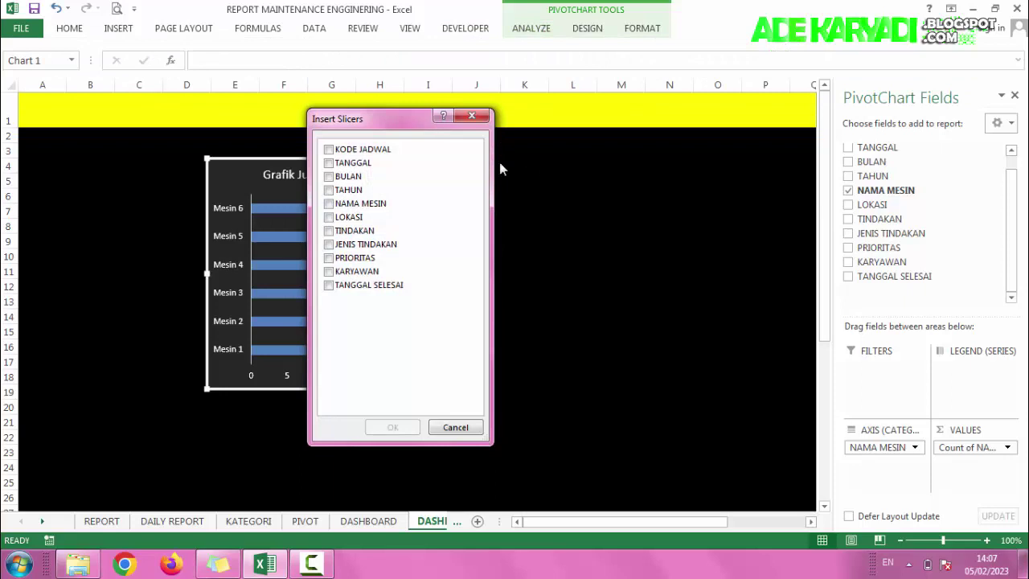
left_click_drag(415, 124, 615, 137)
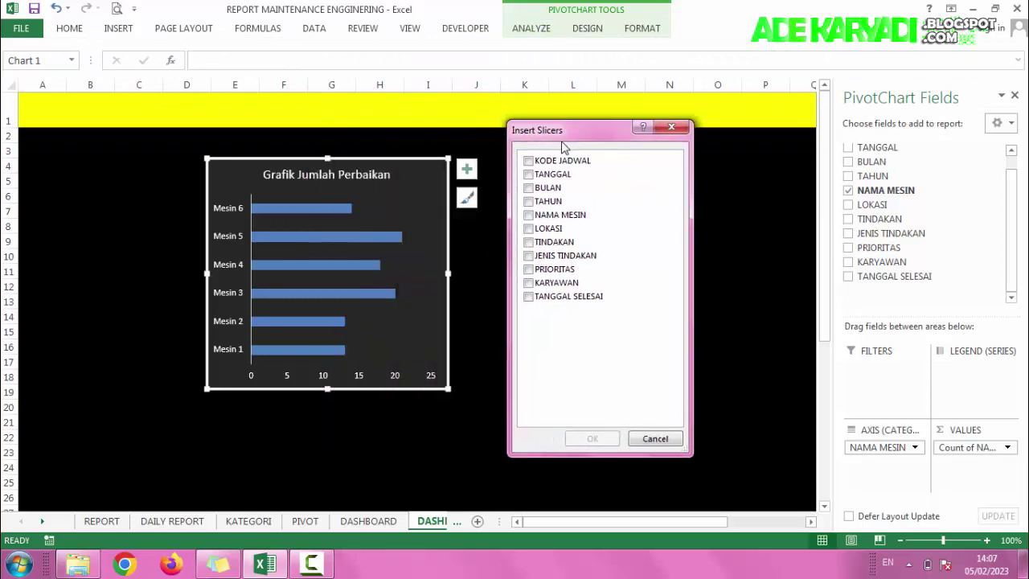
left_click(528, 188)
left_click(593, 438)
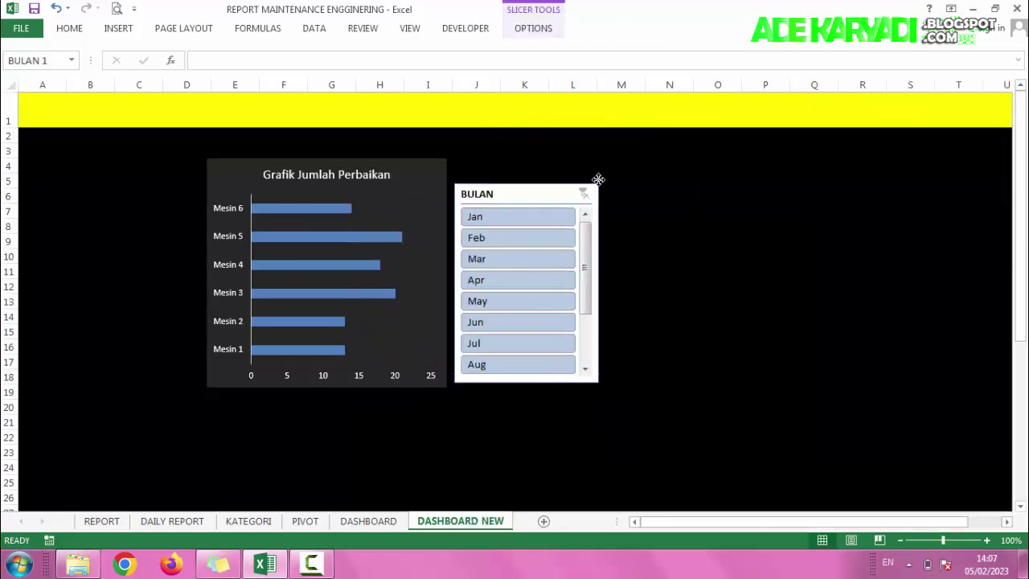
left_click_drag(445, 216, 609, 175)
Set the BULAN slicer to 3 button columns and shorten it to fit
left_click(537, 30)
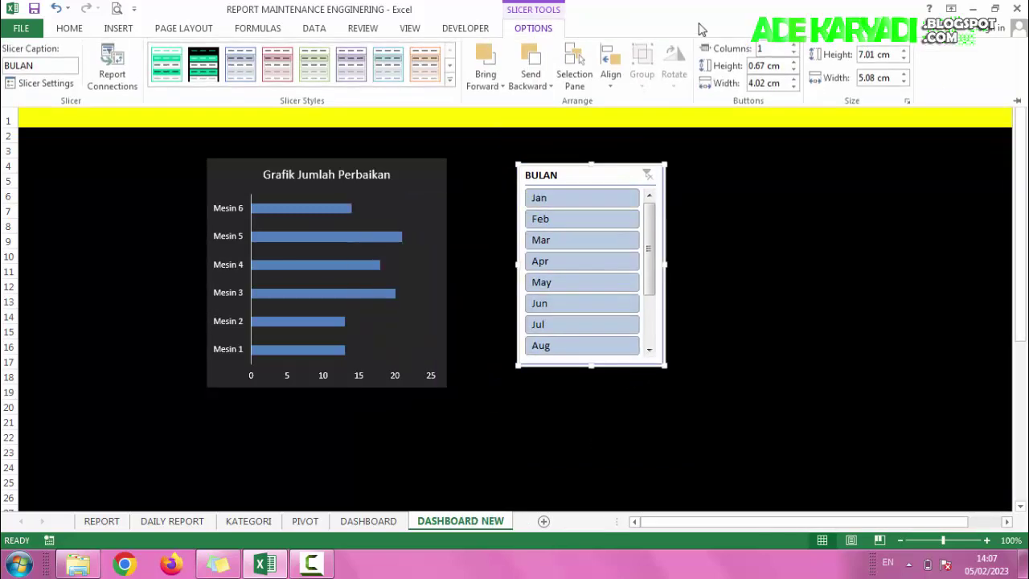
left_click(794, 47)
left_click(793, 46)
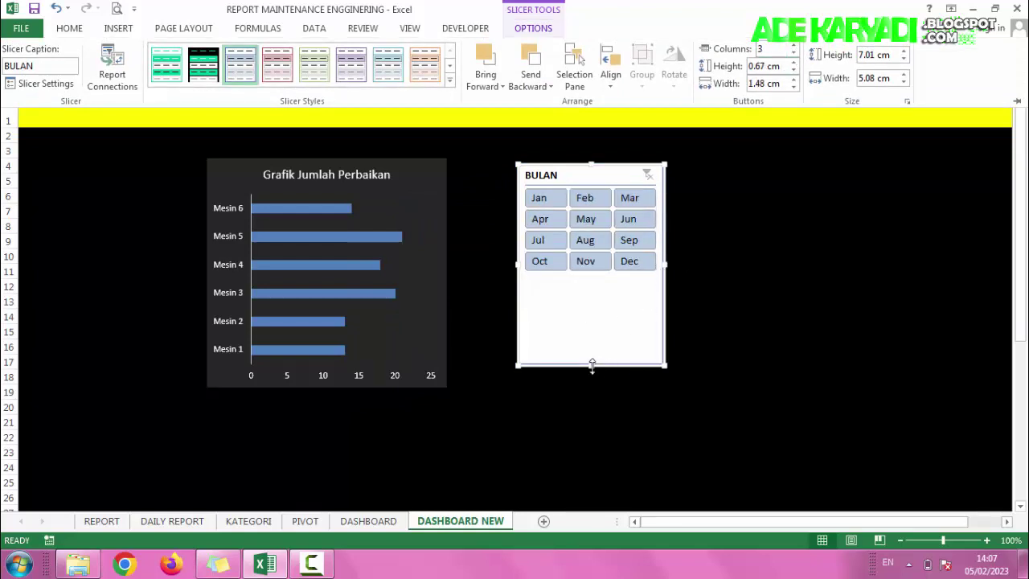
key("ctrl+F1")
left_click_drag(589, 365, 590, 287)
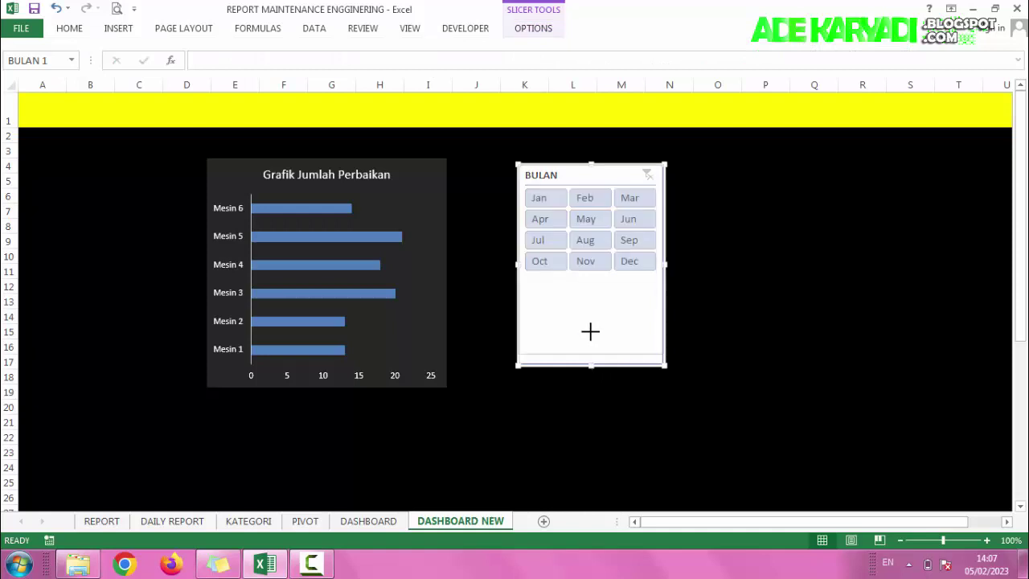
left_click(603, 343)
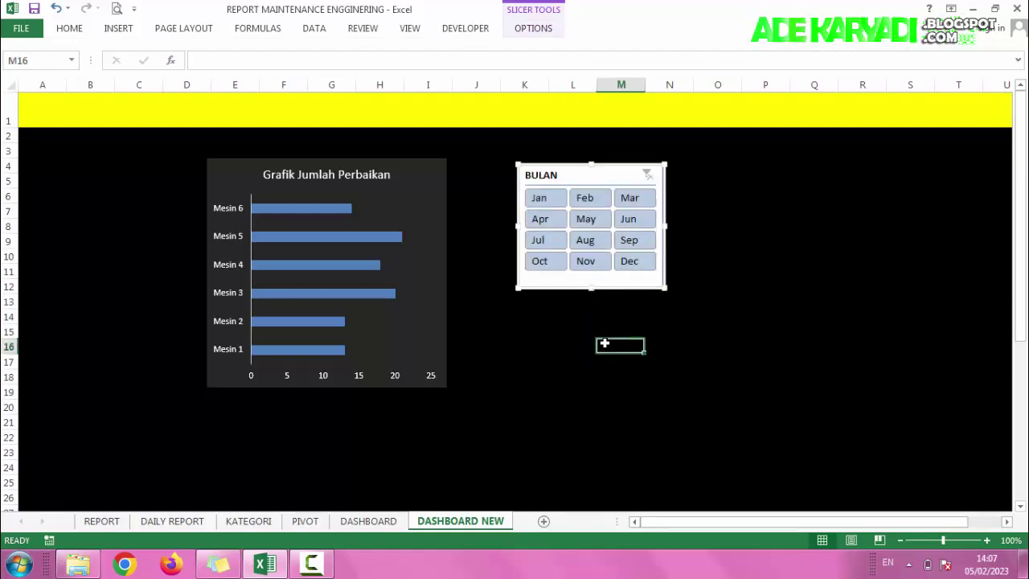
left_click(578, 177)
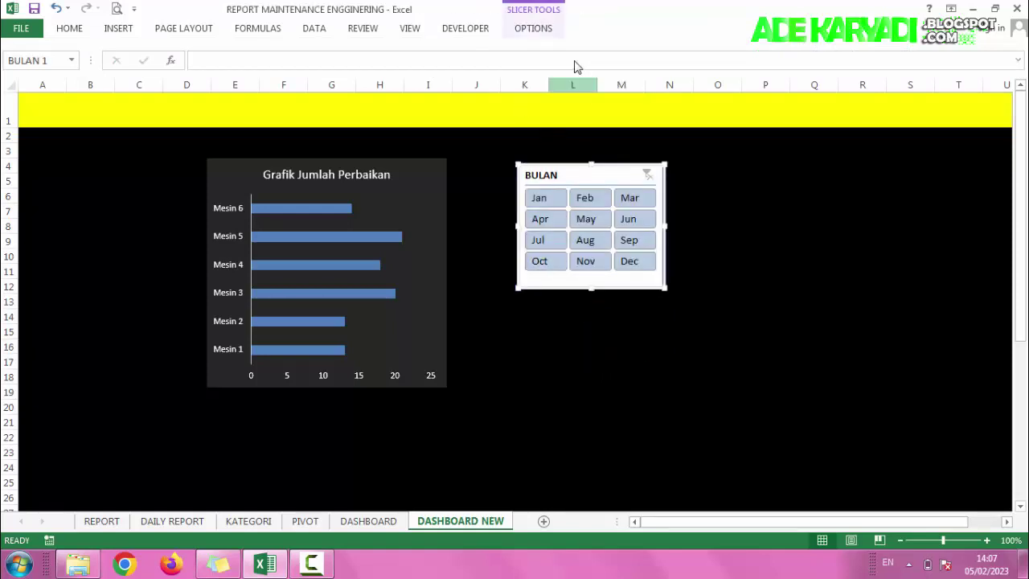
Apply the green-on-black slicer style and move the slicer closer to the chart
left_click(520, 30)
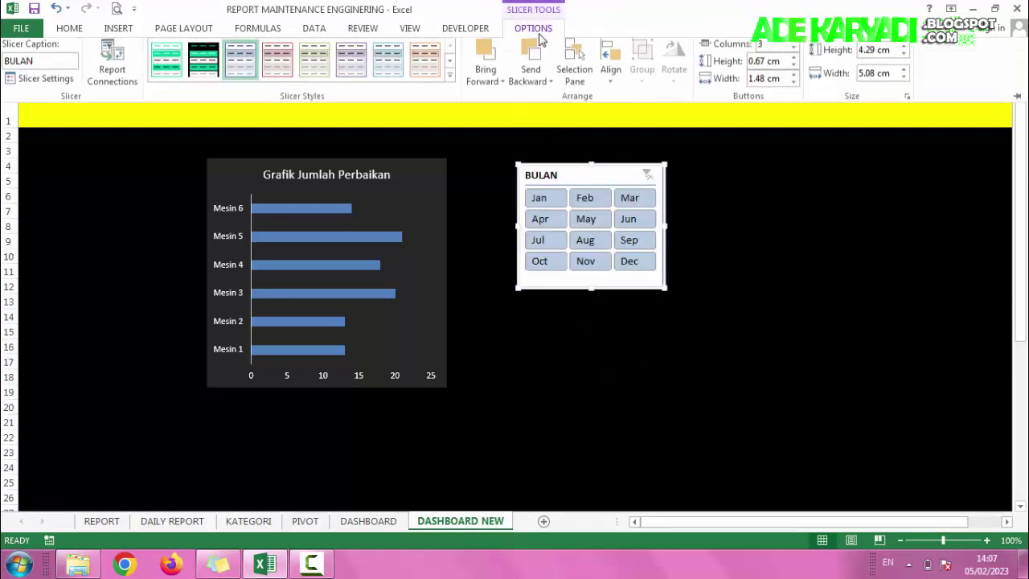
left_click(203, 65)
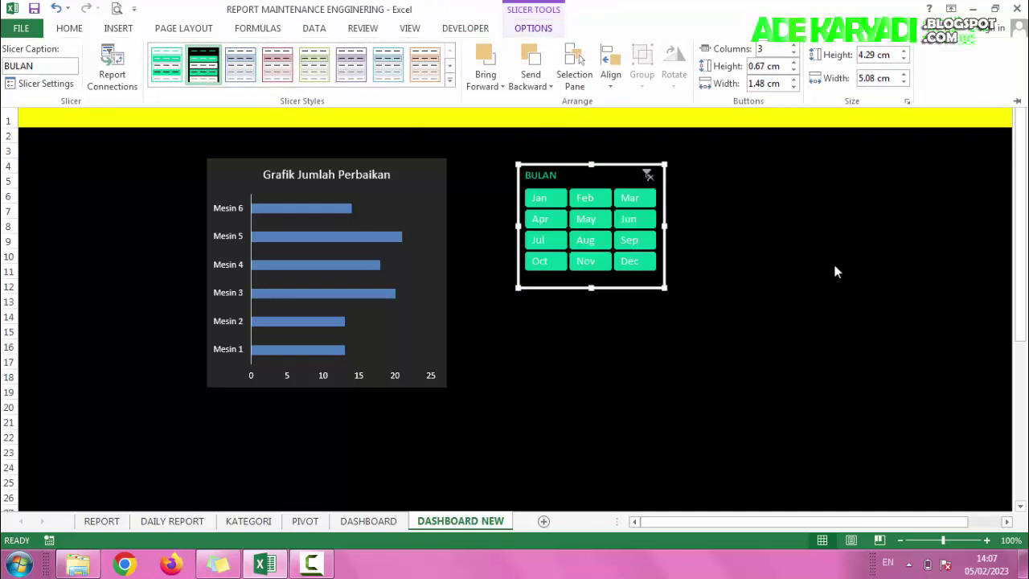
left_click(809, 227)
left_click(808, 226)
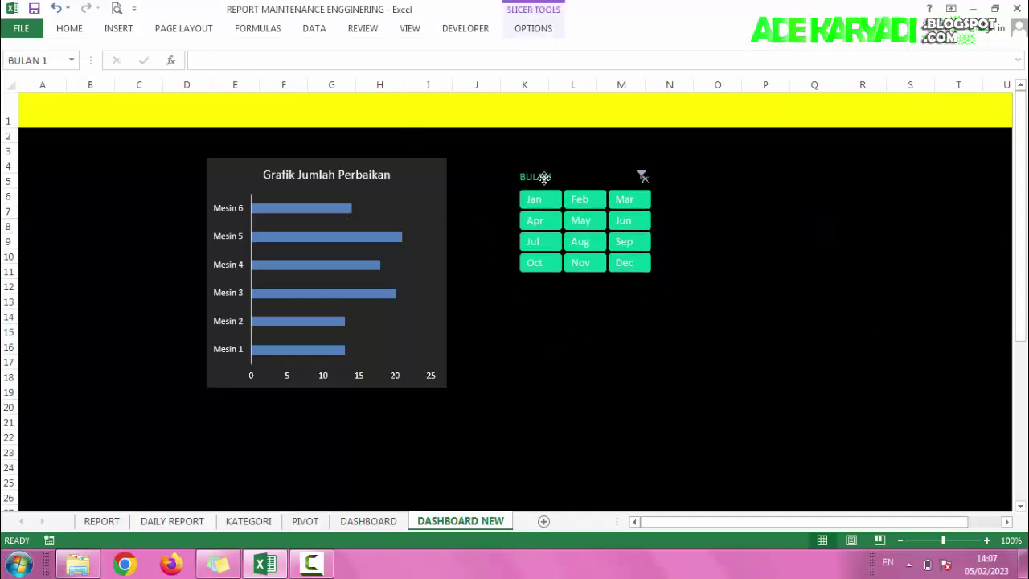
left_click_drag(570, 173, 514, 163)
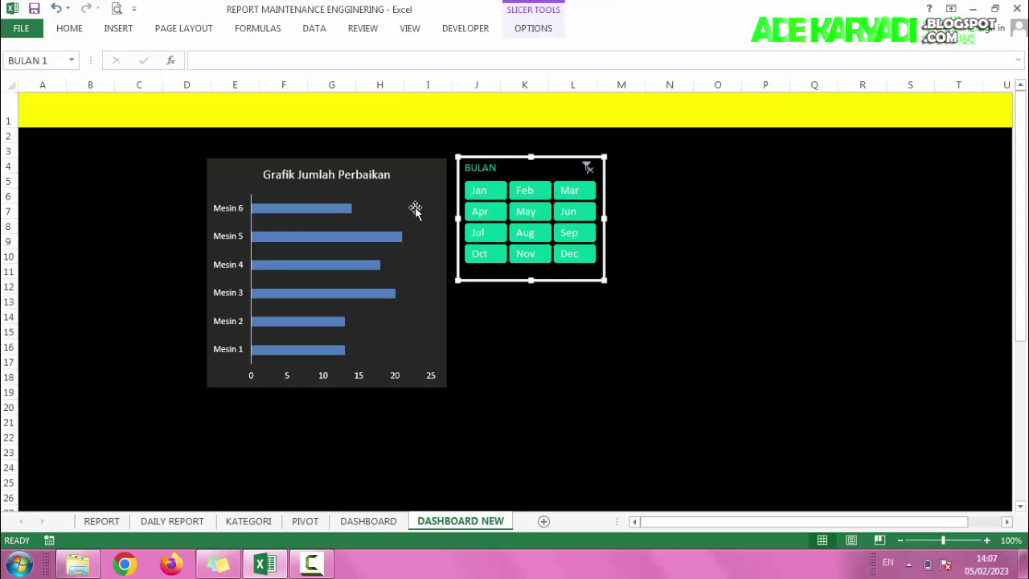
left_click(337, 210)
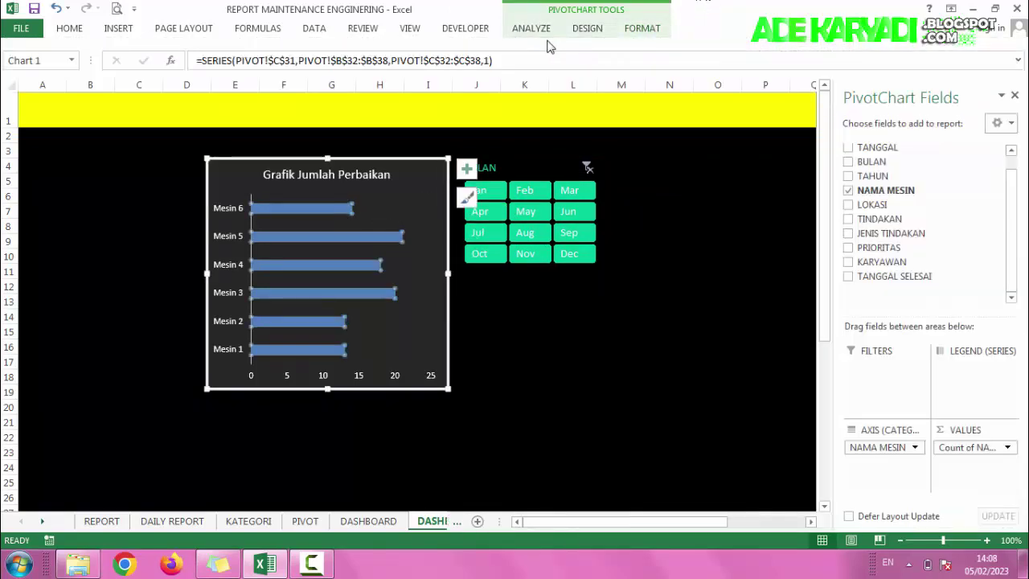
Fill the chart bars with the bright green recent colour
left_click(658, 28)
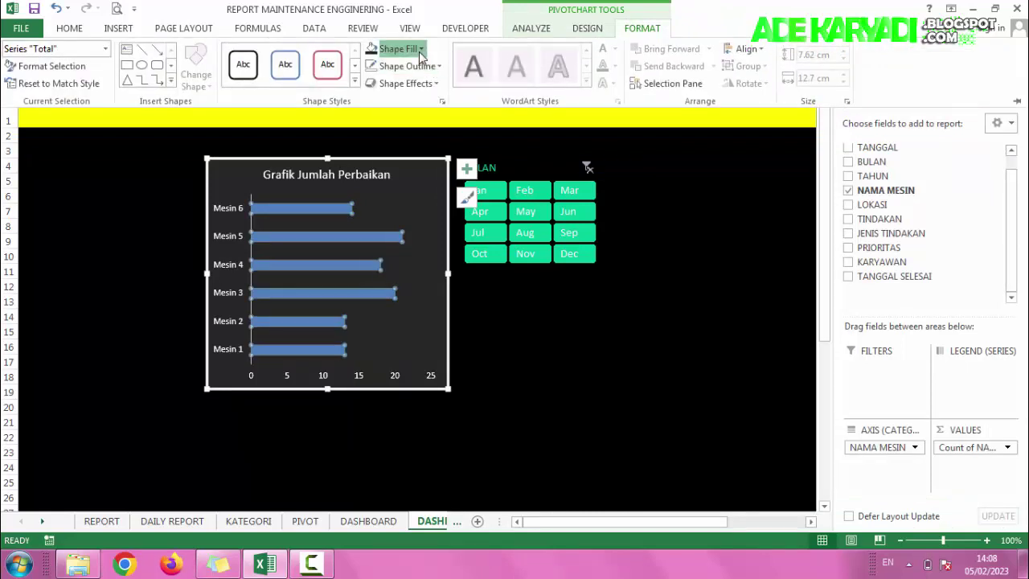
left_click(398, 48)
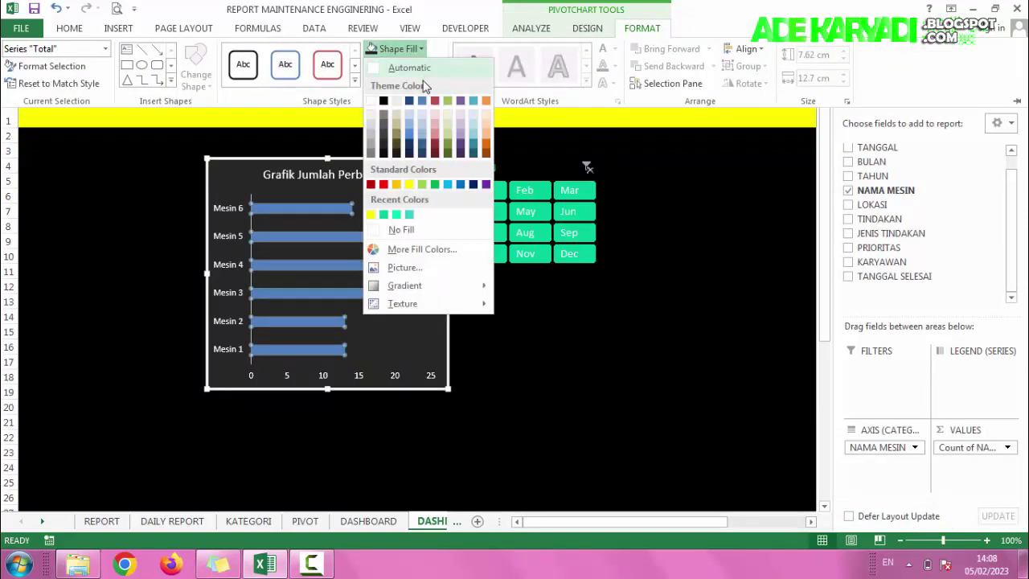
left_click(396, 215)
left_click(551, 306)
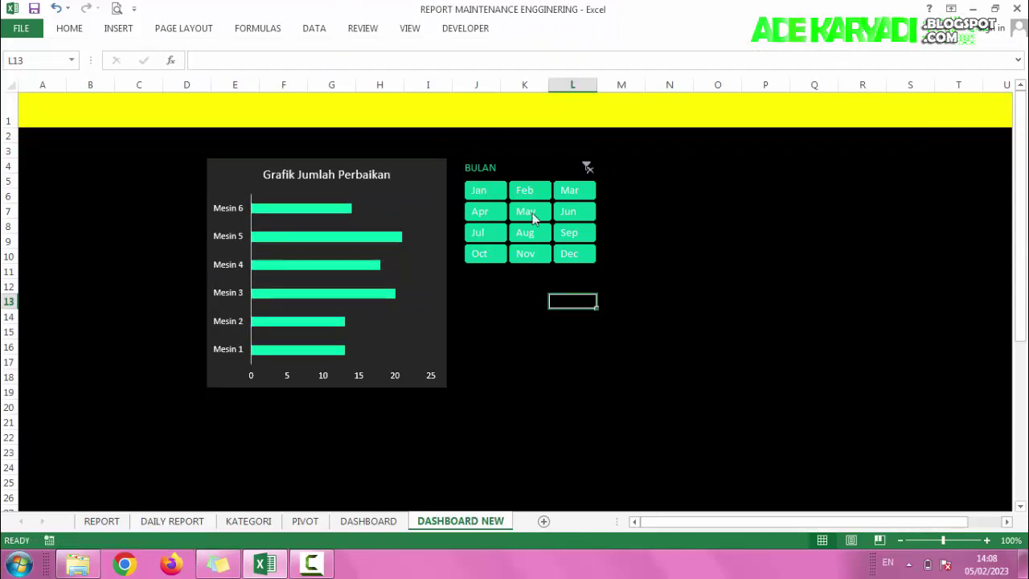
left_click(521, 165)
left_click(707, 194)
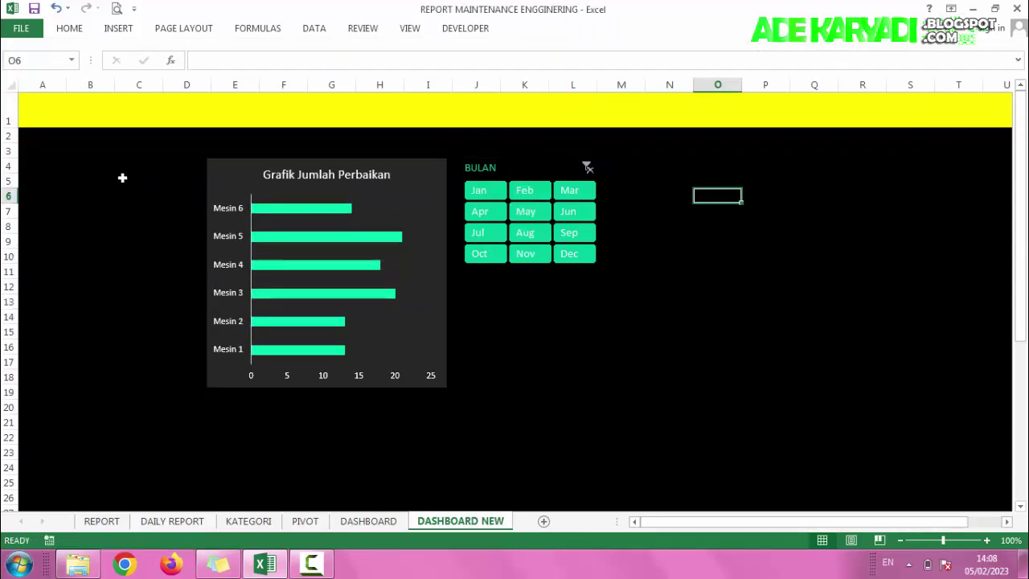
Fill the dashboard range A2:U38 dark grey
left_click(25, 130)
mouse_move(786, 180)
left_mouse_down()
mouse_move(924, 511)
mouse_move(916, 479)
left_mouse_up()
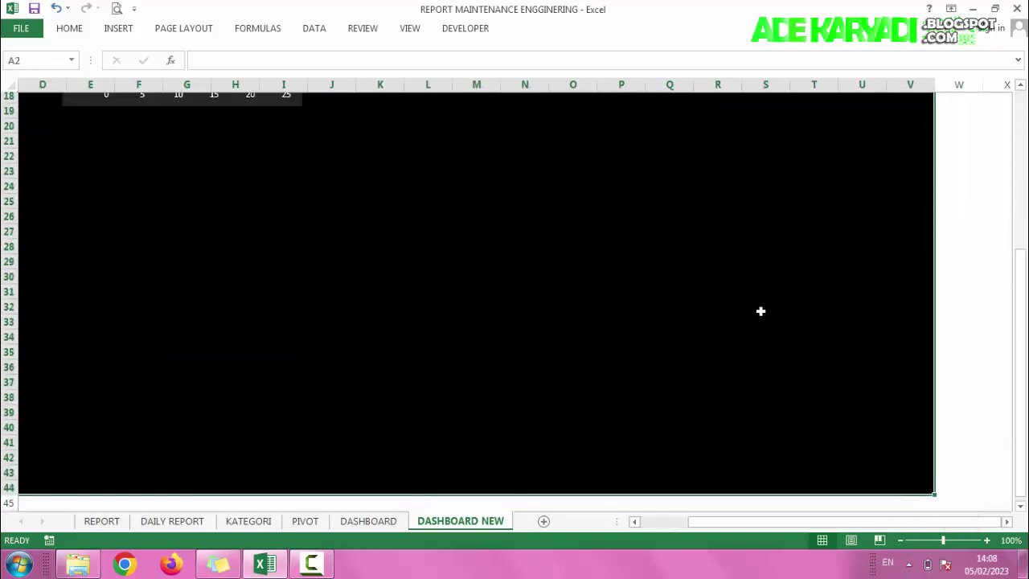
scroll(761, 310, "up", 6)
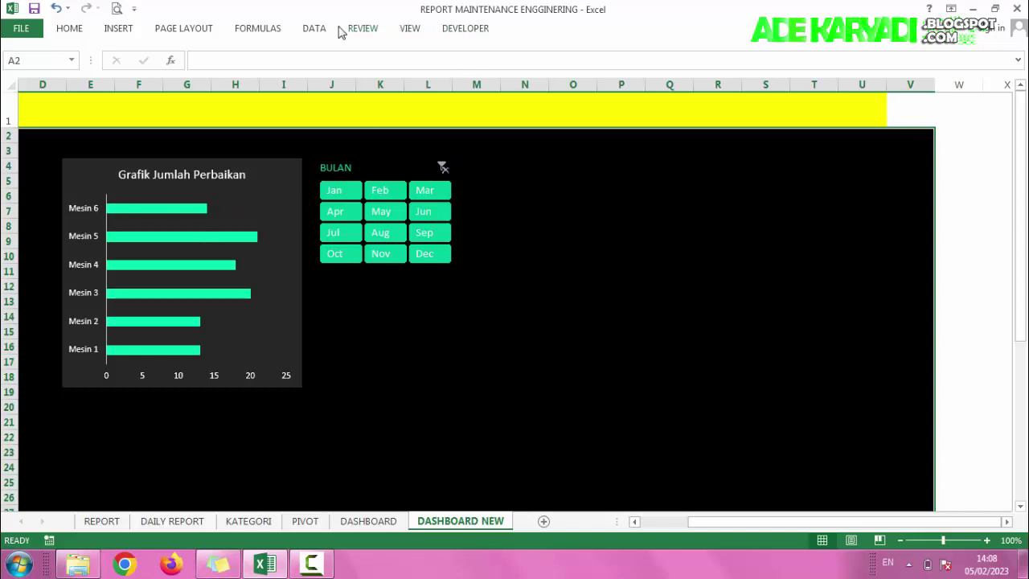
left_click(69, 31)
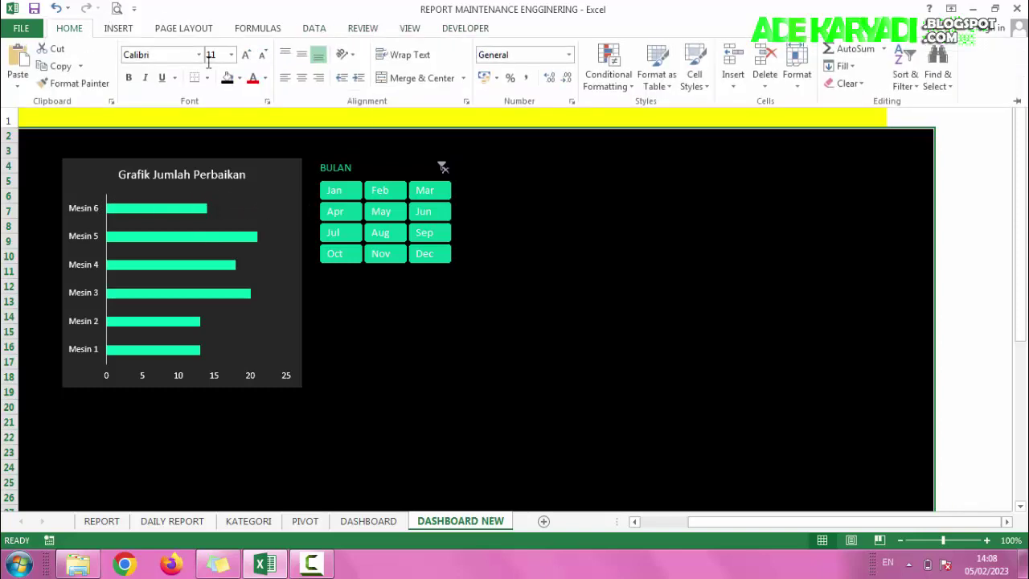
left_click(239, 78)
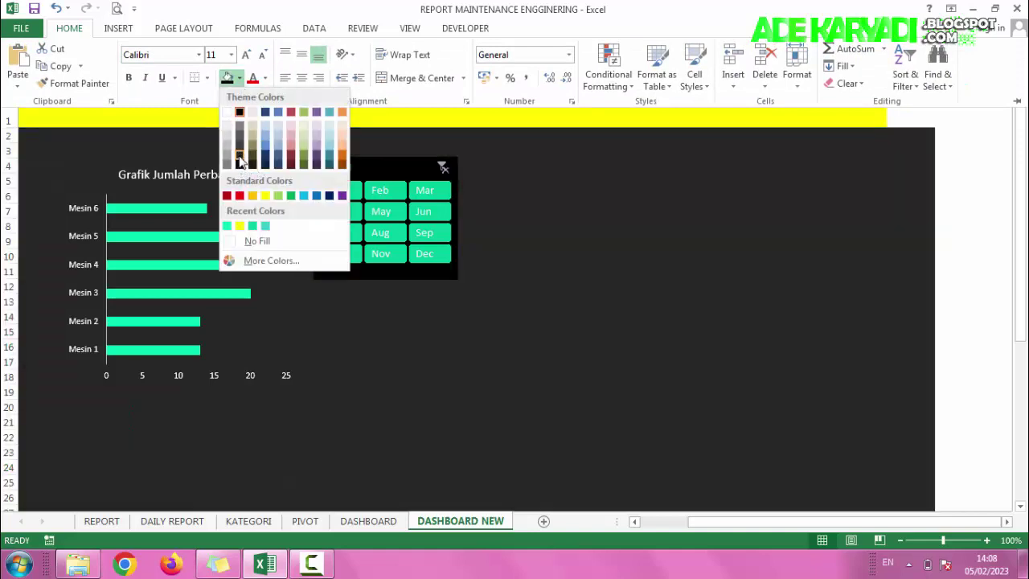
left_click(238, 157)
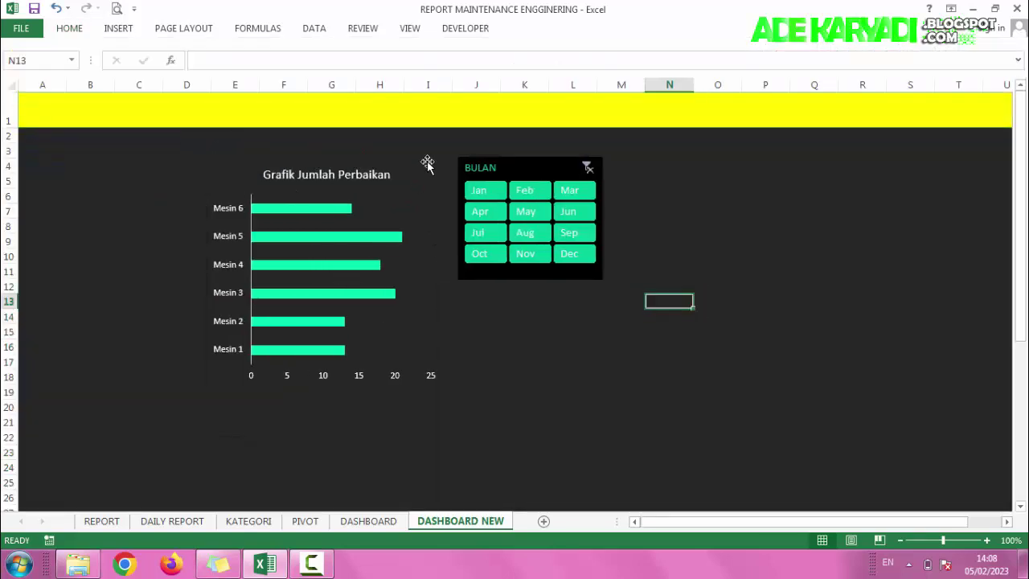
Give the chart area a black fill and shift the chart slightly left
left_click(427, 162)
left_click(635, 31)
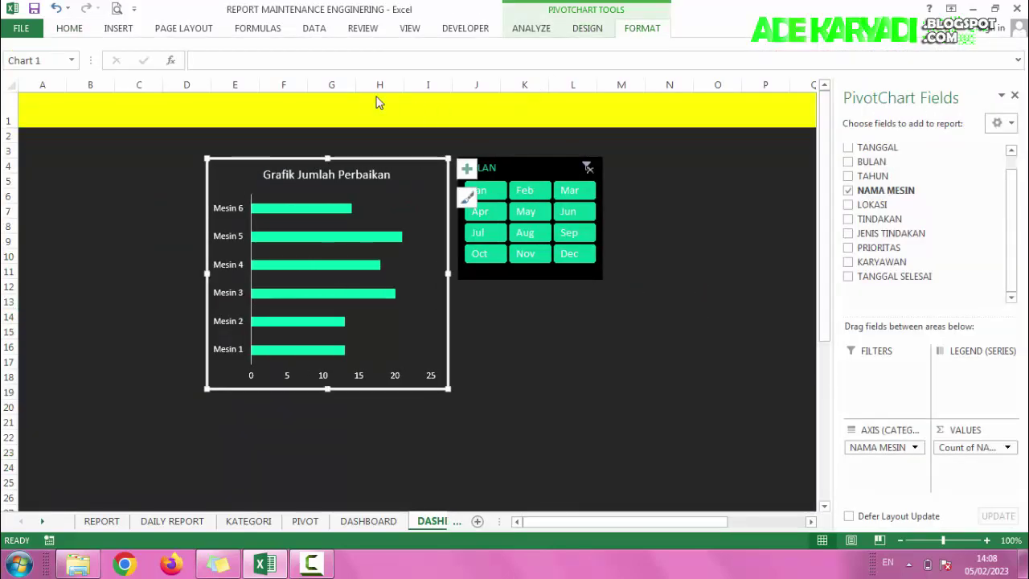
left_click(396, 49)
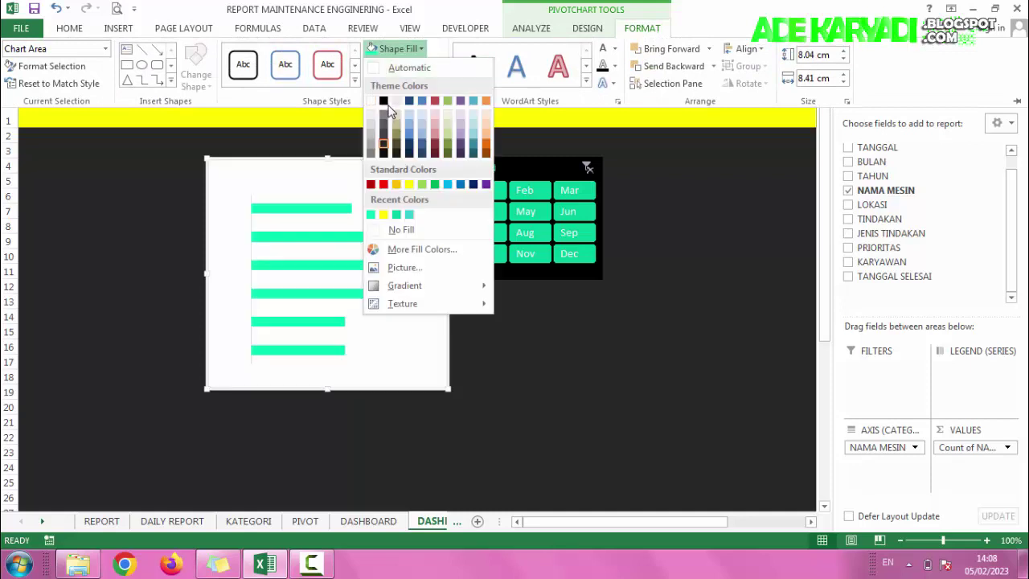
left_click(383, 101)
left_click(555, 338)
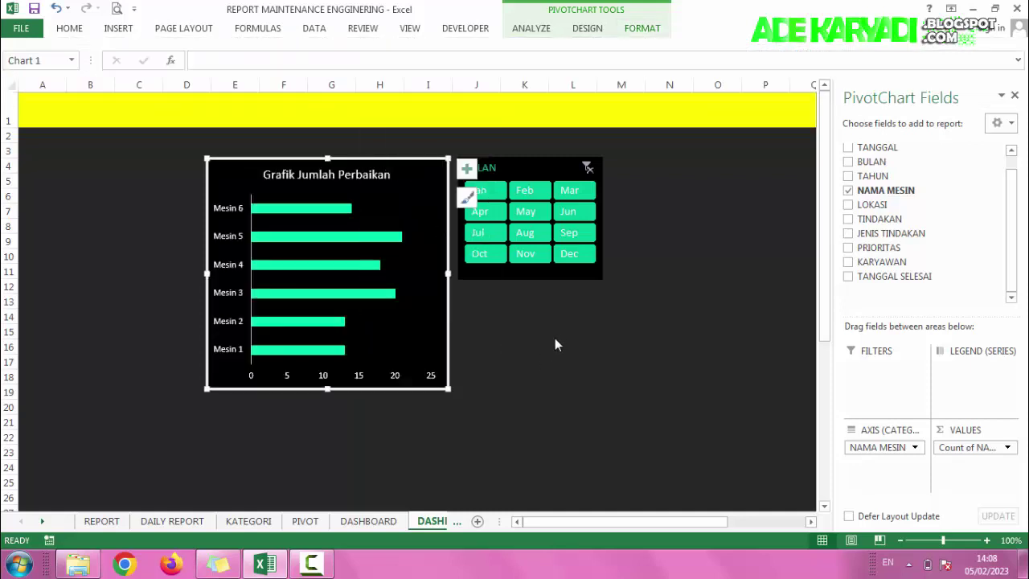
mouse_move(413, 165)
left_mouse_down()
mouse_move(273, 150)
mouse_move(393, 160)
left_mouse_up()
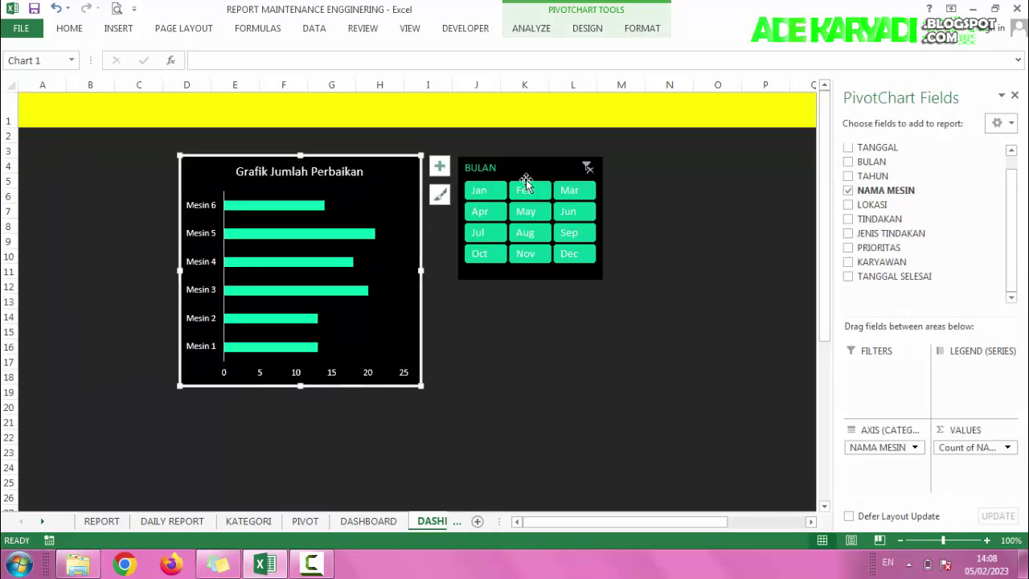
Move the BULAN slicer to columns A–C and raise the chart level beside it
left_click(535, 174)
left_click_drag(546, 174, 939, 218)
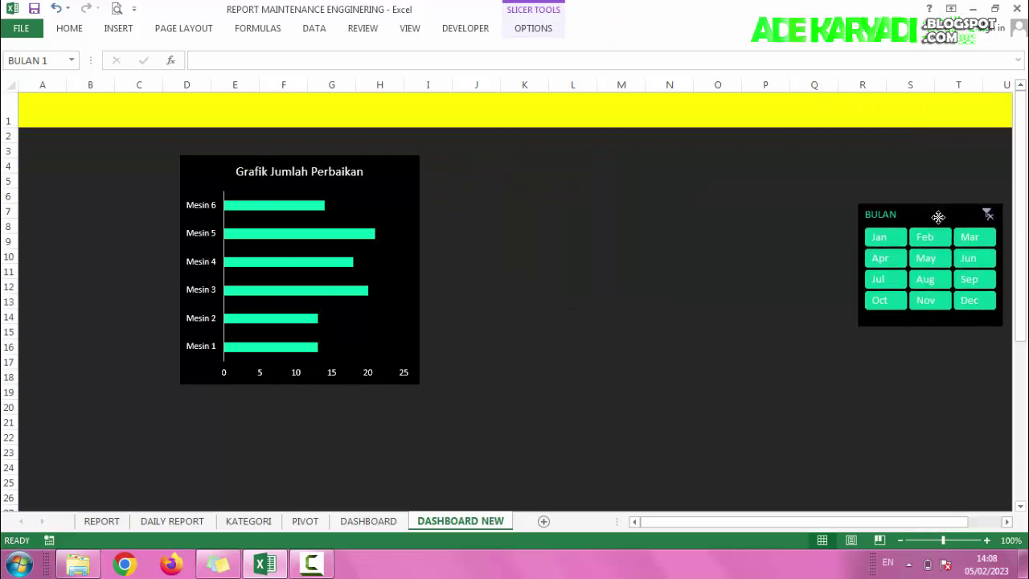
mouse_move(932, 216)
left_mouse_down()
mouse_move(89, 185)
mouse_move(104, 152)
left_mouse_up()
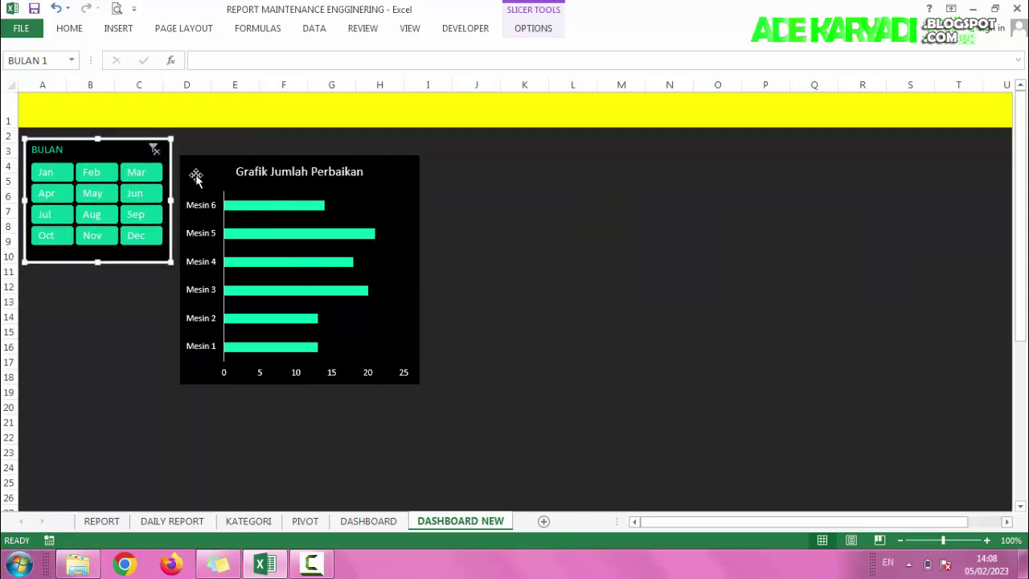
left_click_drag(197, 170, 201, 144)
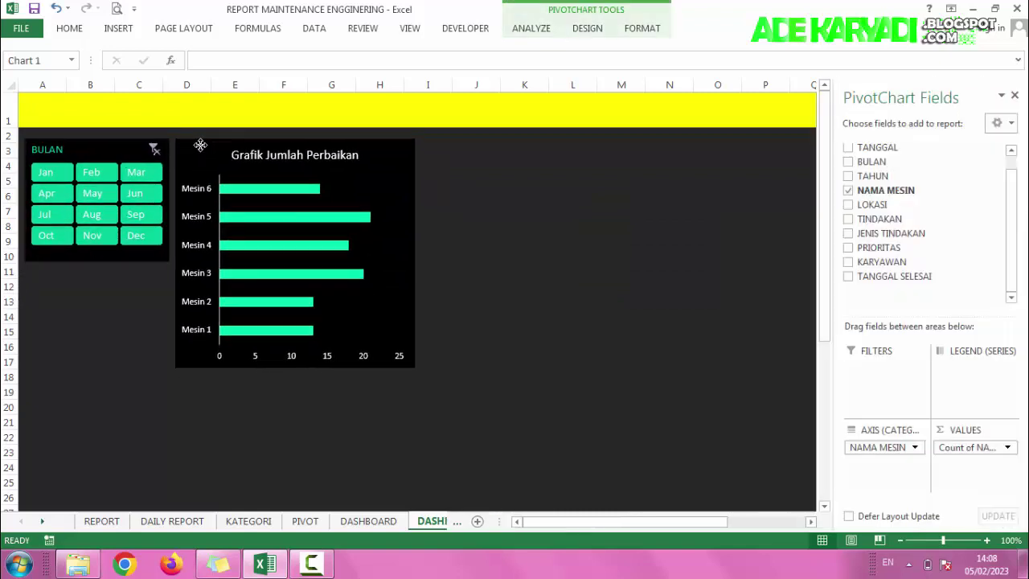
left_click(573, 285)
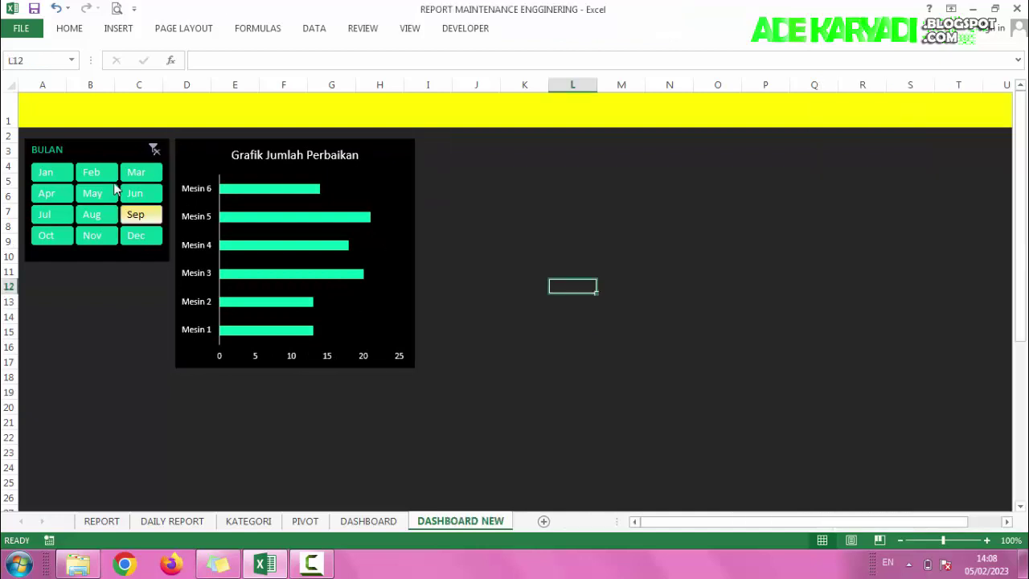
left_click(212, 151)
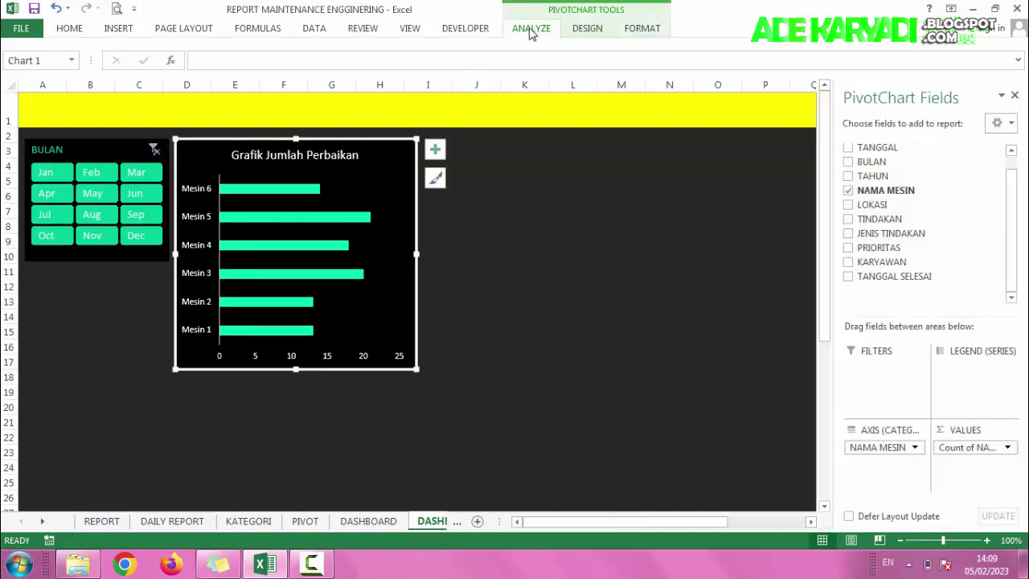
left_click(530, 28)
Add a TAHUN slicer under BULAN with dark green style, two columns, shortened height
left_click(305, 68)
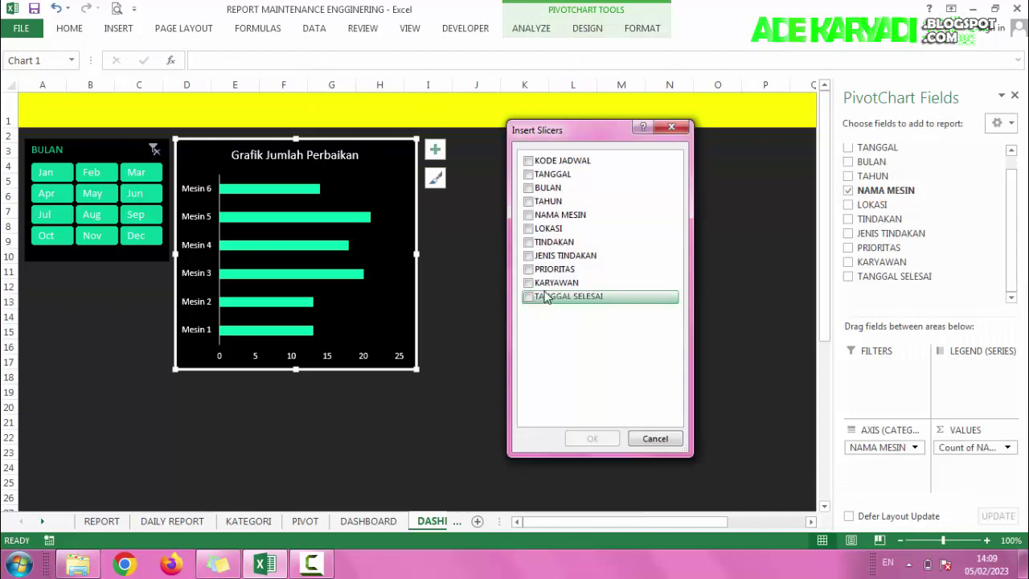
left_click(532, 201)
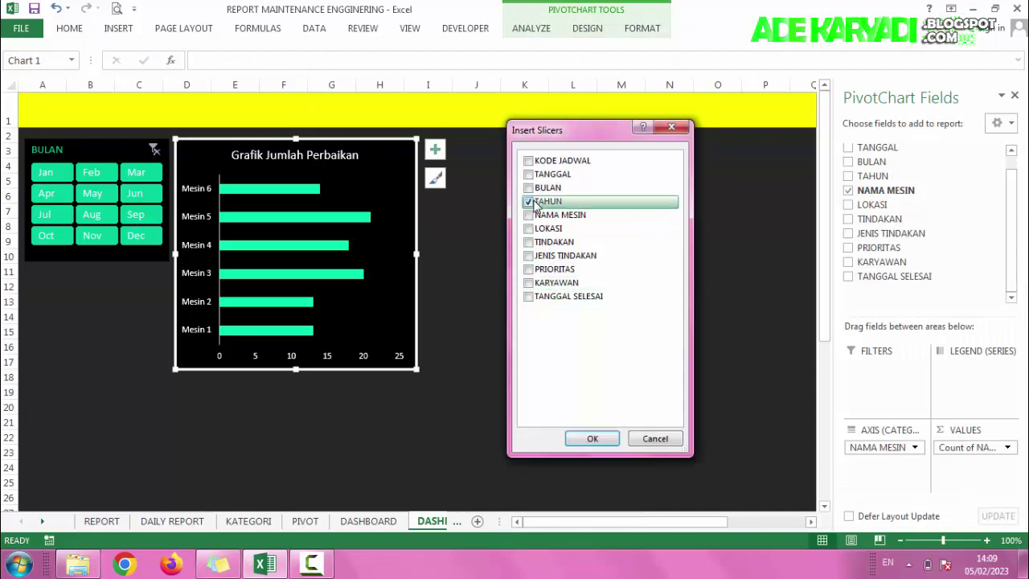
left_click(587, 435)
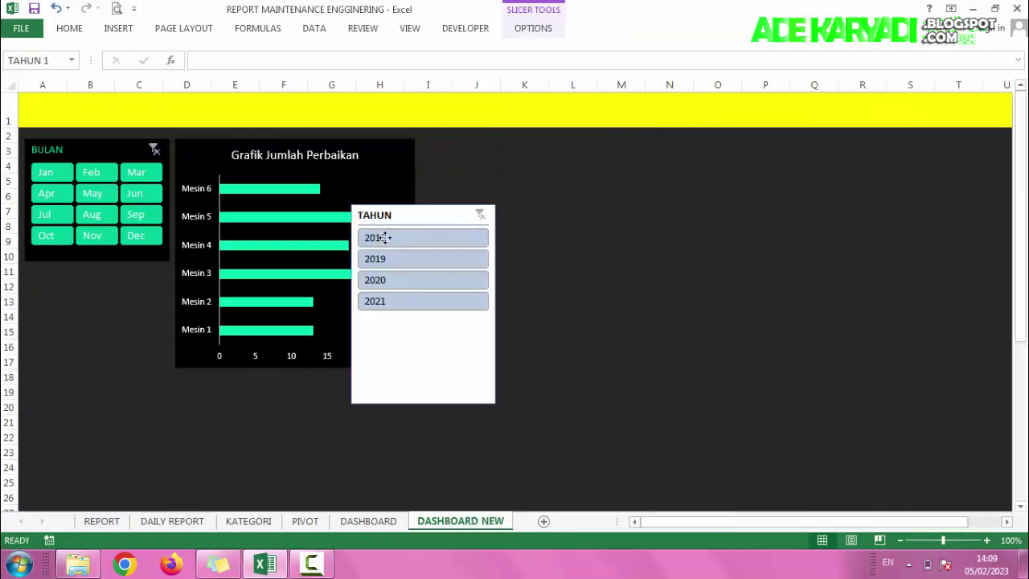
left_click_drag(384, 237, 126, 270)
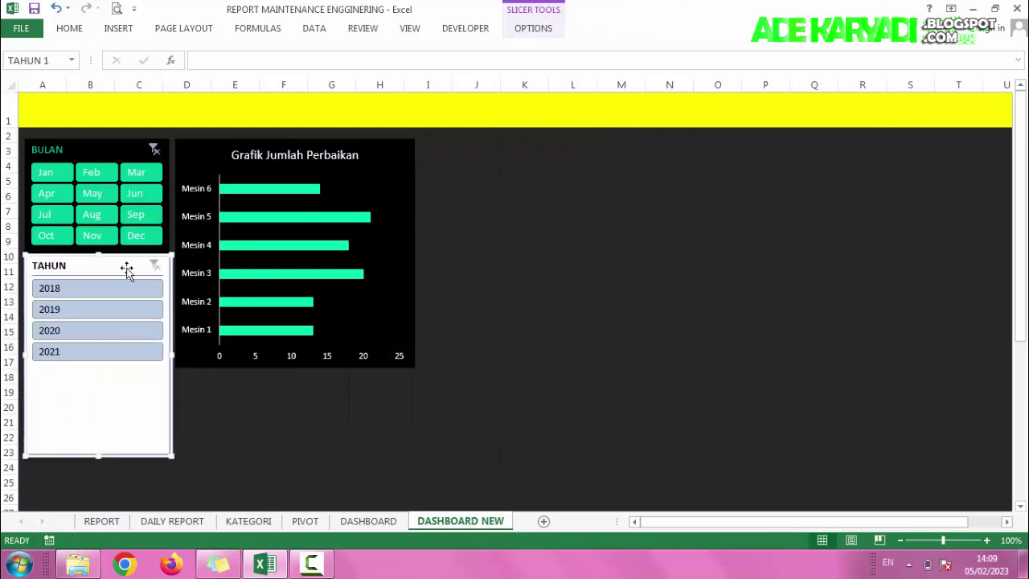
left_click(526, 30)
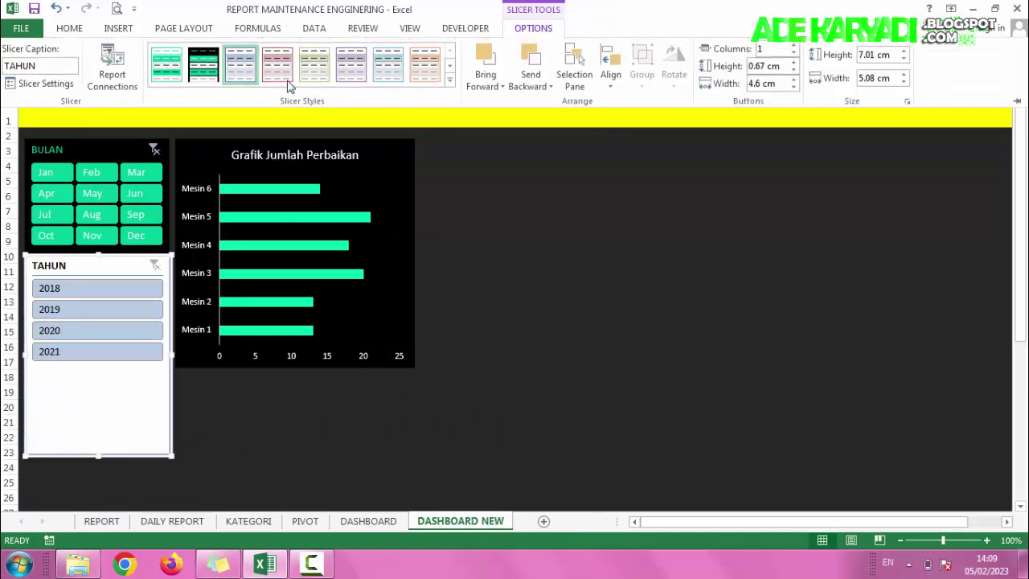
left_click(211, 69)
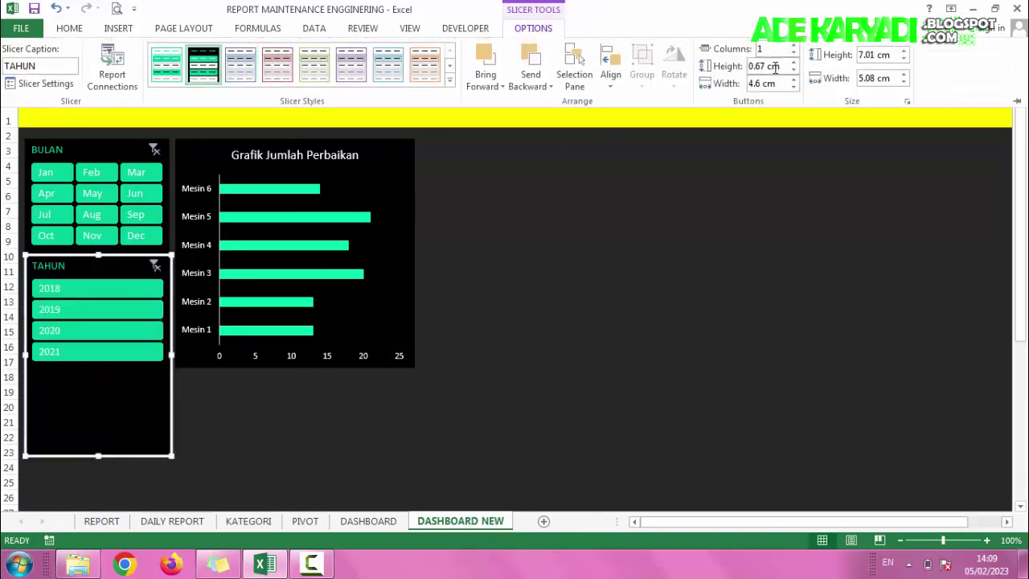
left_click(792, 46)
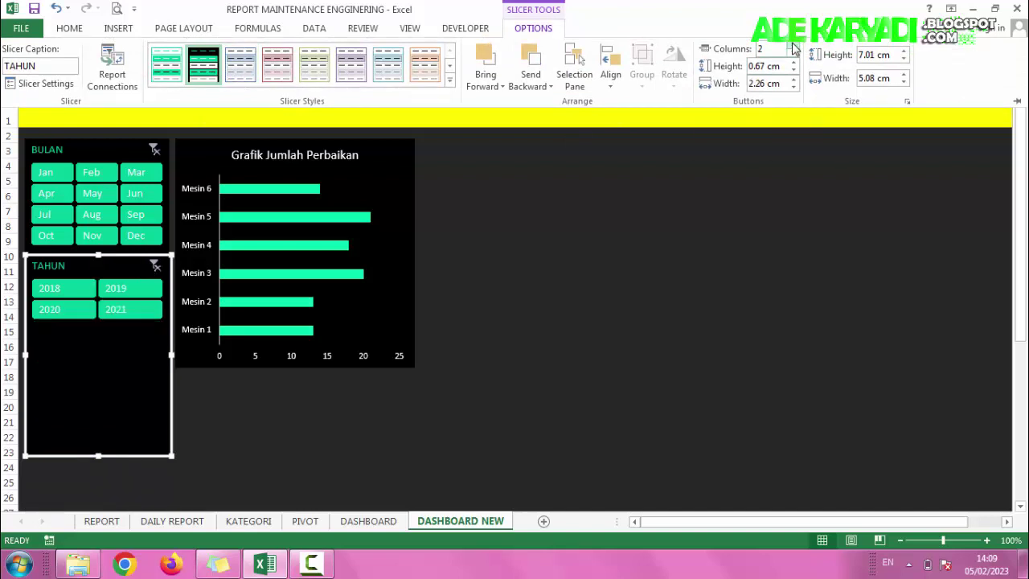
key("ctrl+F1")
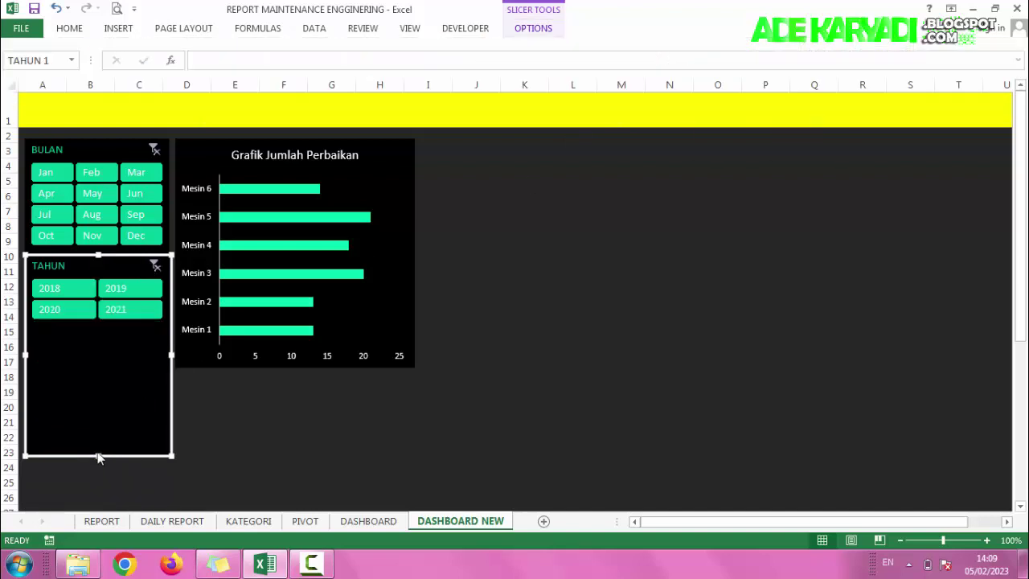
mouse_move(96, 453)
left_mouse_down()
mouse_move(98, 337)
mouse_move(114, 340)
mouse_move(114, 352)
left_mouse_up()
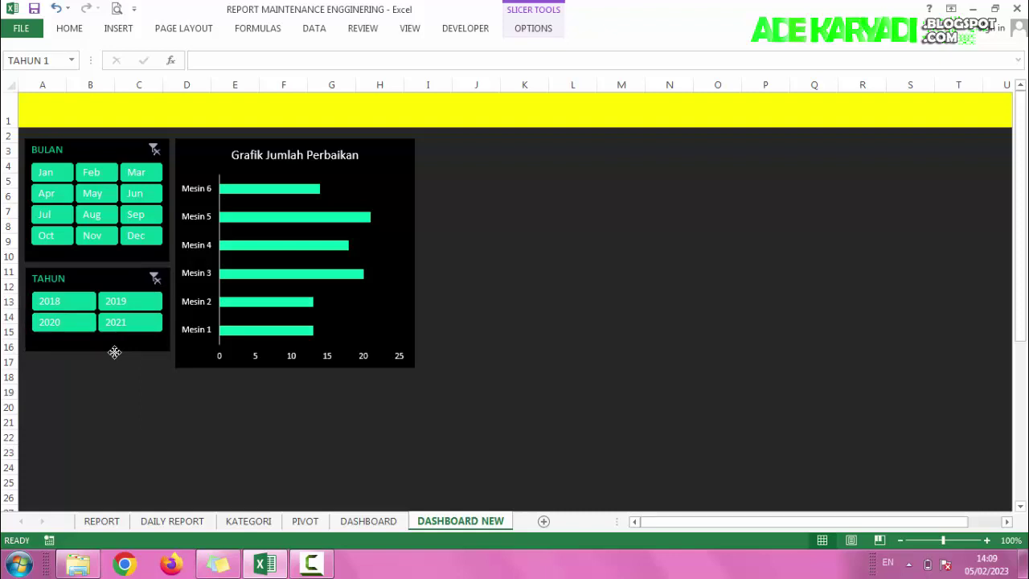
left_click(131, 423)
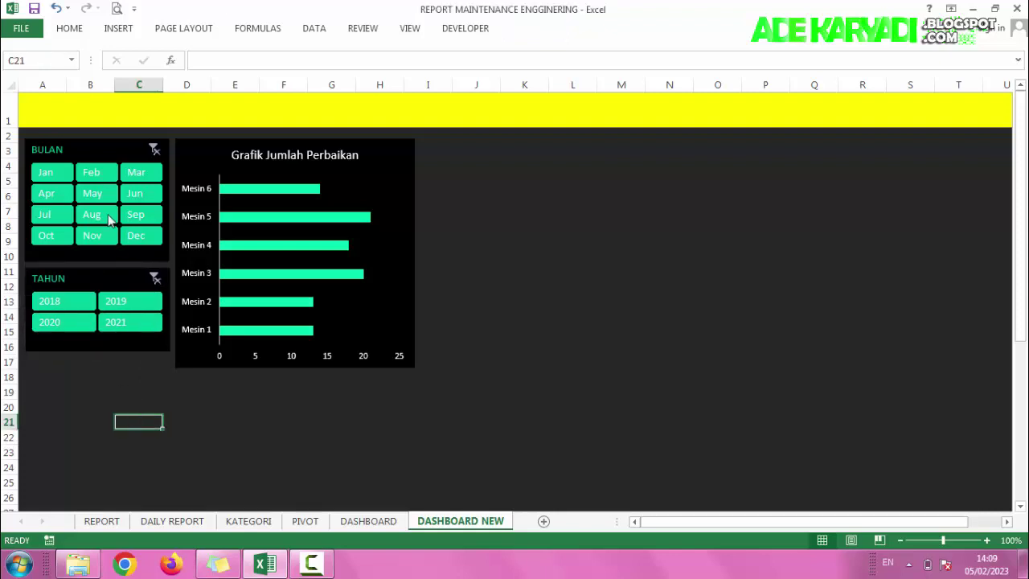
left_click(94, 175)
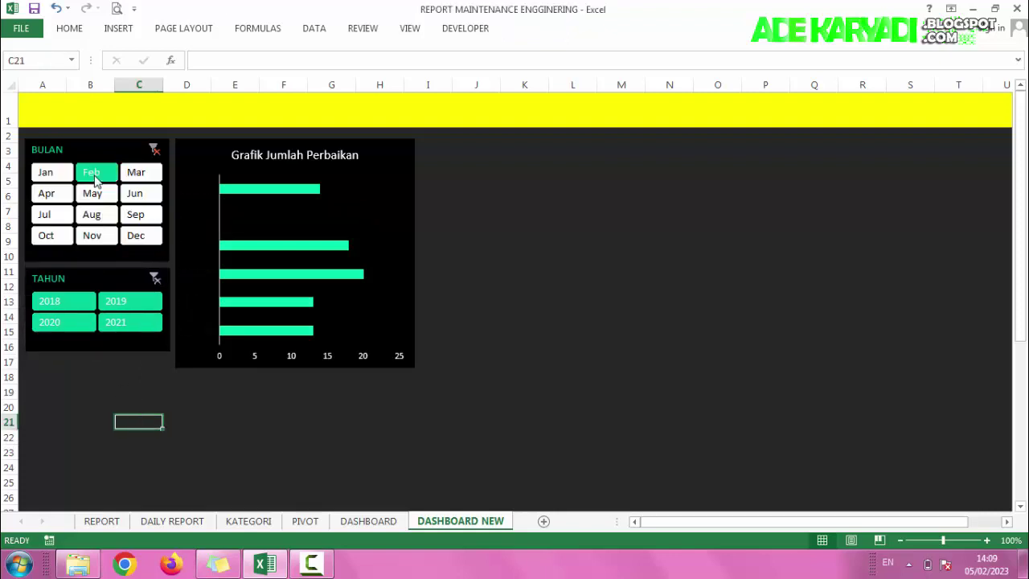
left_click(93, 216)
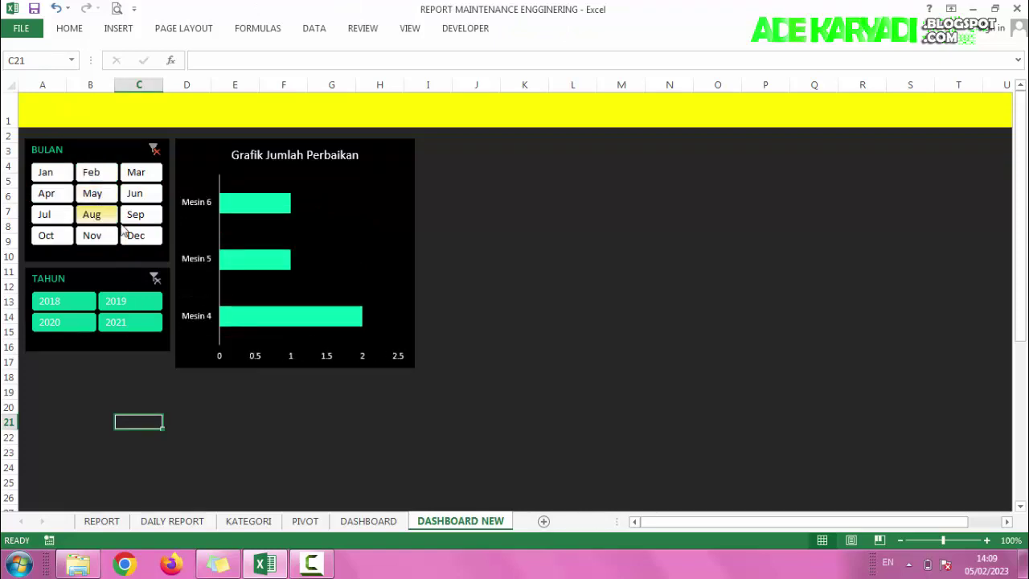
left_click(153, 149)
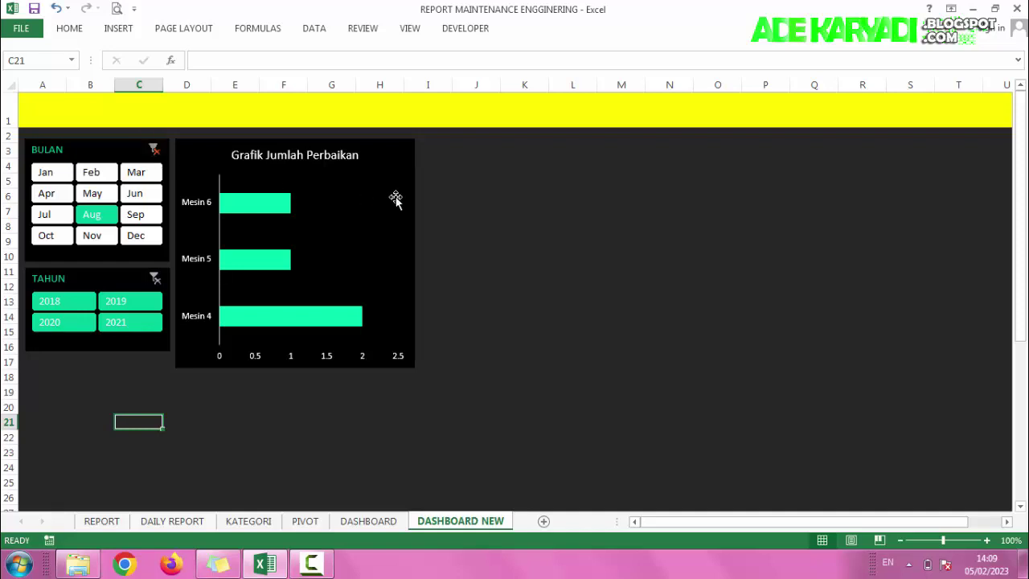
left_click(415, 155)
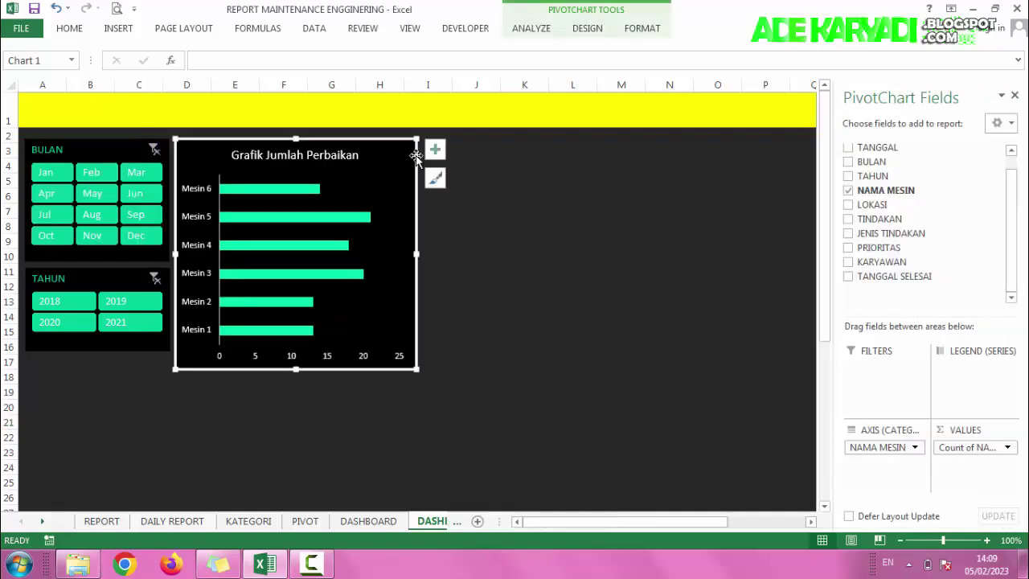
Turn on data labels for the bars and fill them yellow
left_click(434, 150)
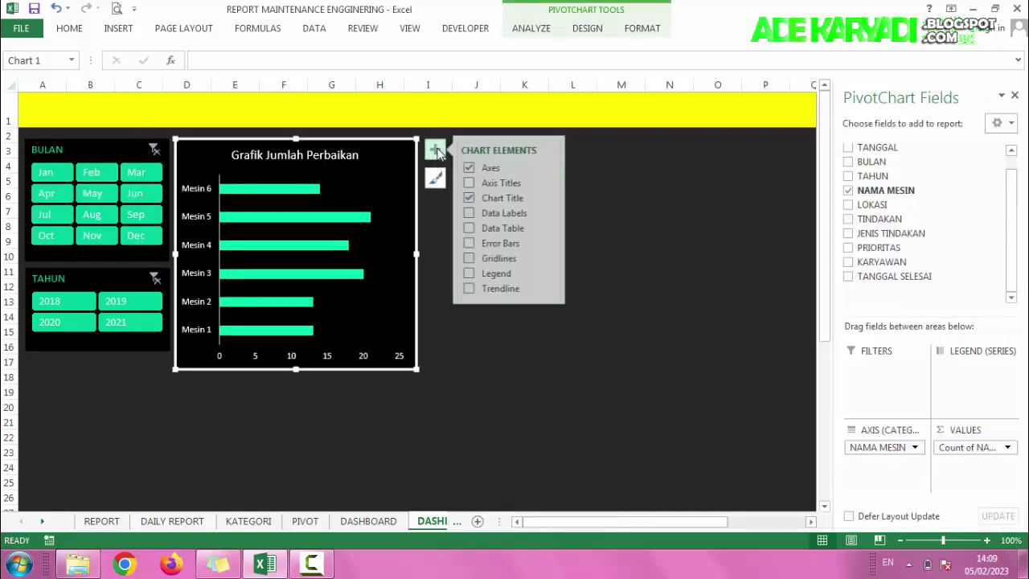
left_click(472, 214)
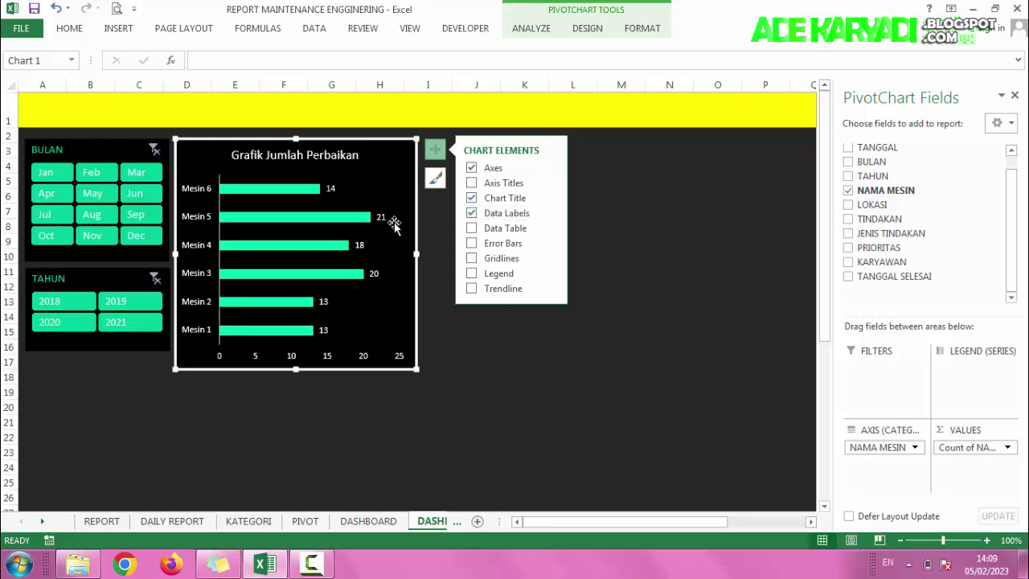
left_click(549, 361)
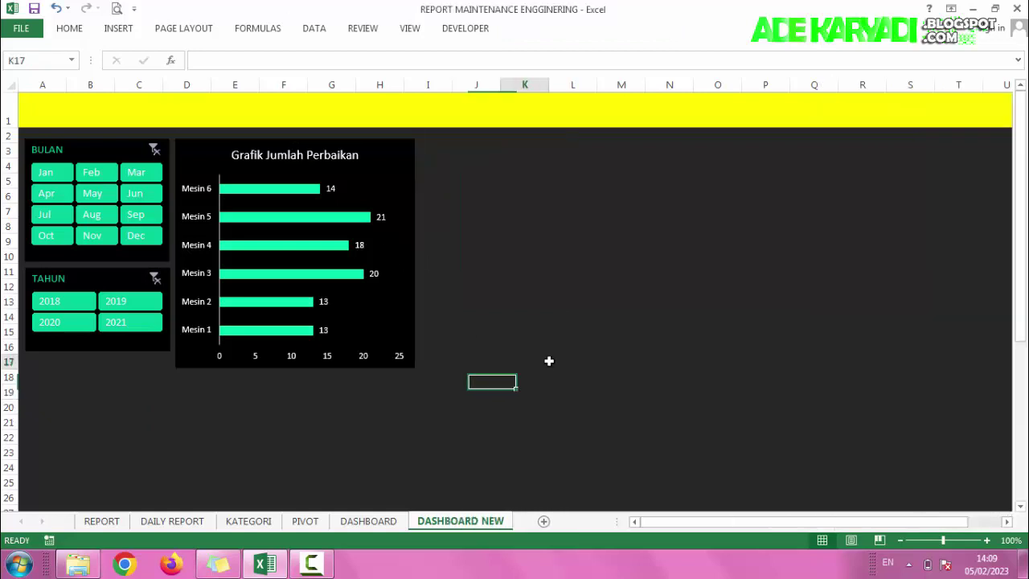
left_click(389, 220)
left_click(383, 218)
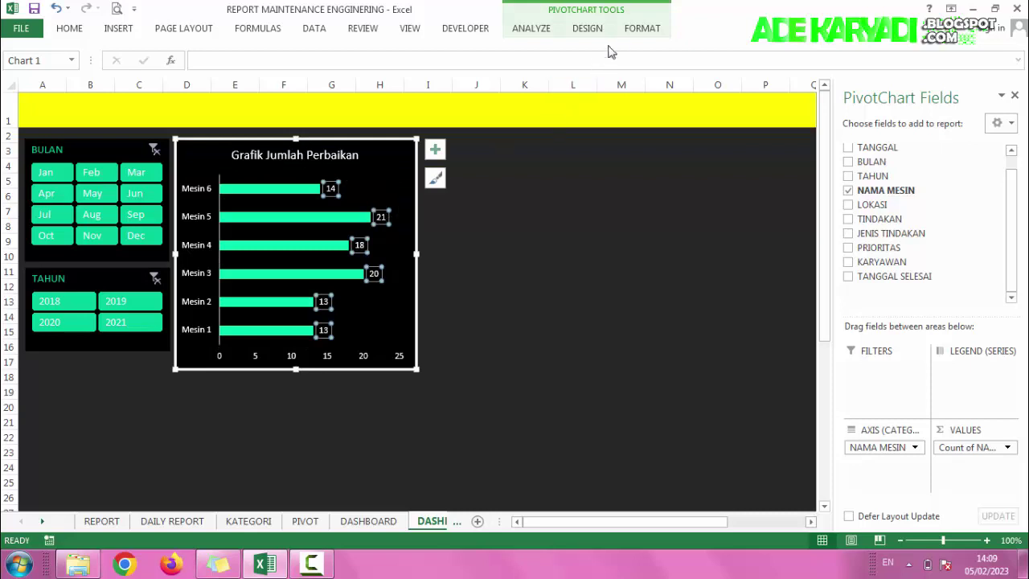
left_click(628, 30)
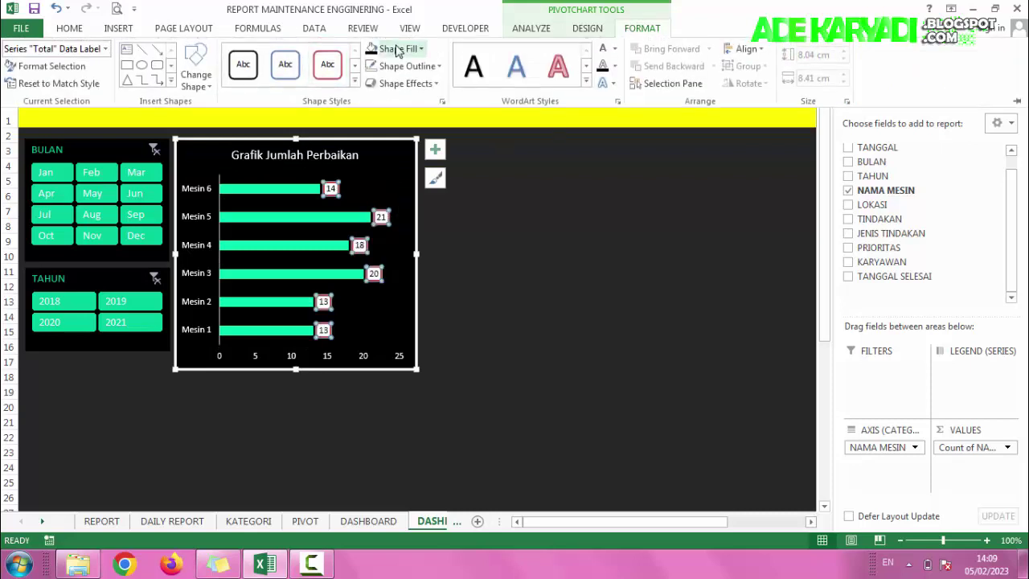
left_click(398, 49)
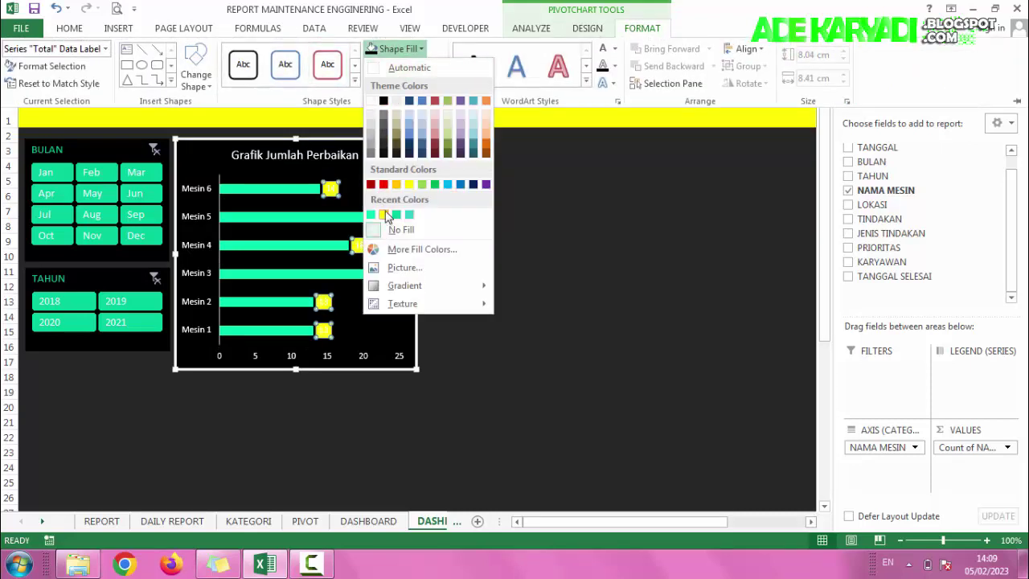
left_click(384, 215)
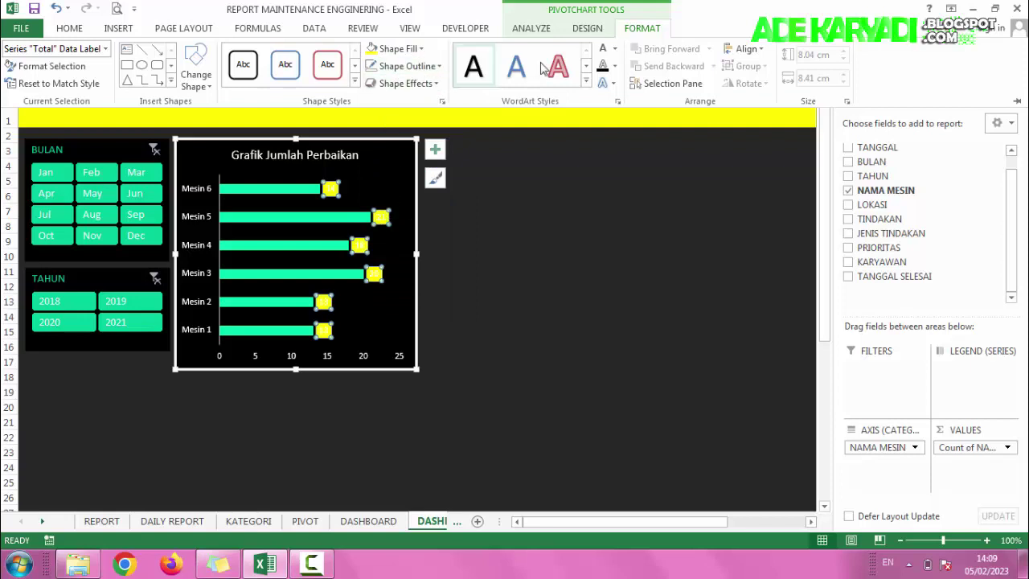
Make the data label text black and bold the chart title
left_click(609, 52)
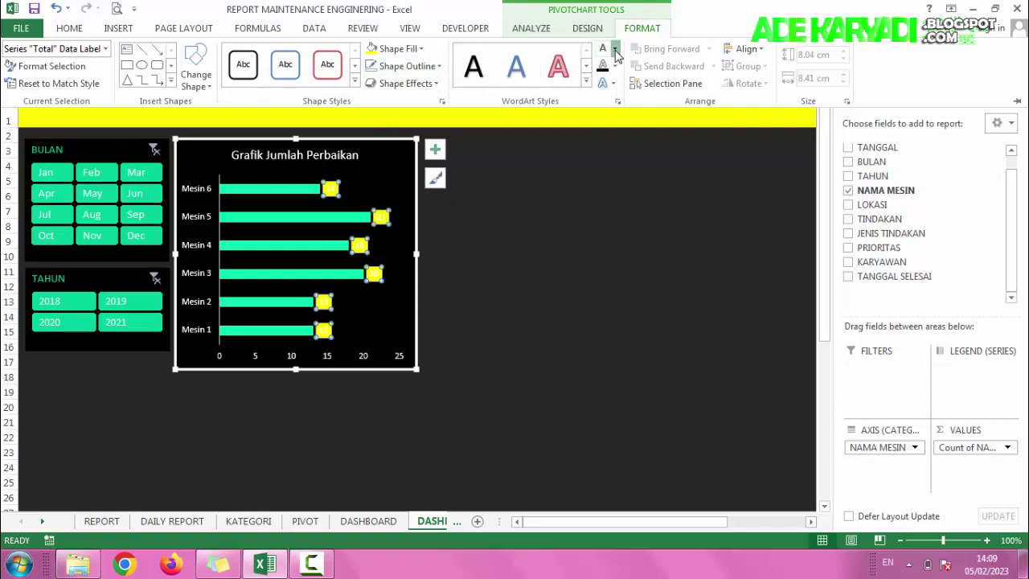
left_click(616, 52)
left_click(619, 103)
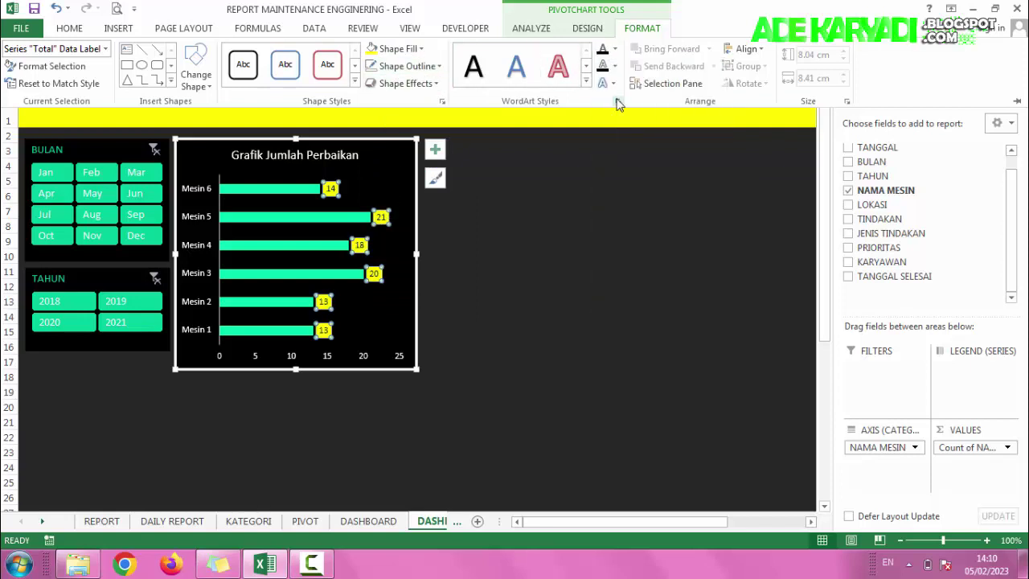
left_click(70, 29)
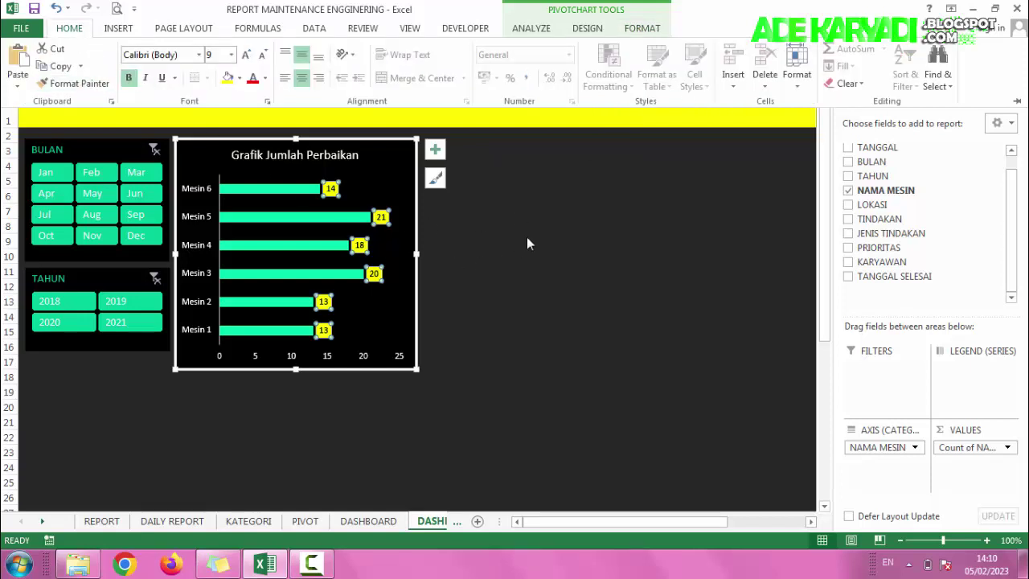
key("ctrl+F1")
left_click(523, 198)
left_click(334, 155)
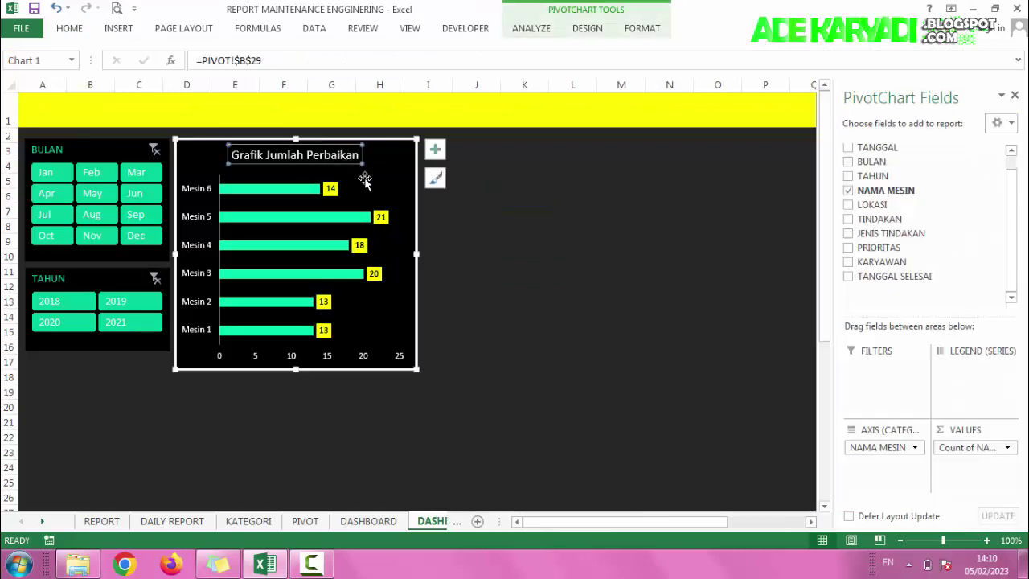
left_click(530, 241)
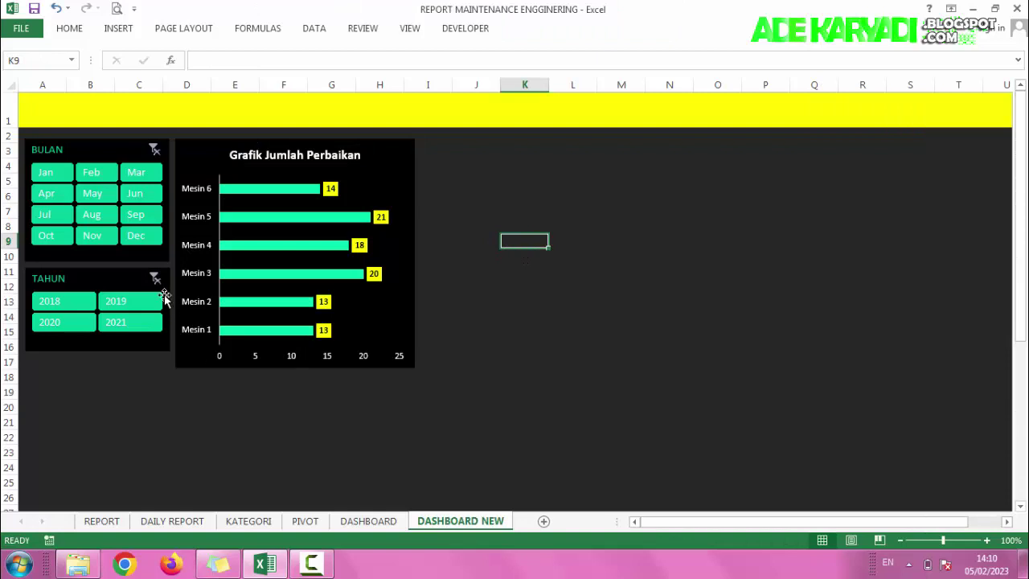
Hide the row and column headings, then start typing the title 'DA' in cell A1
left_click(410, 30)
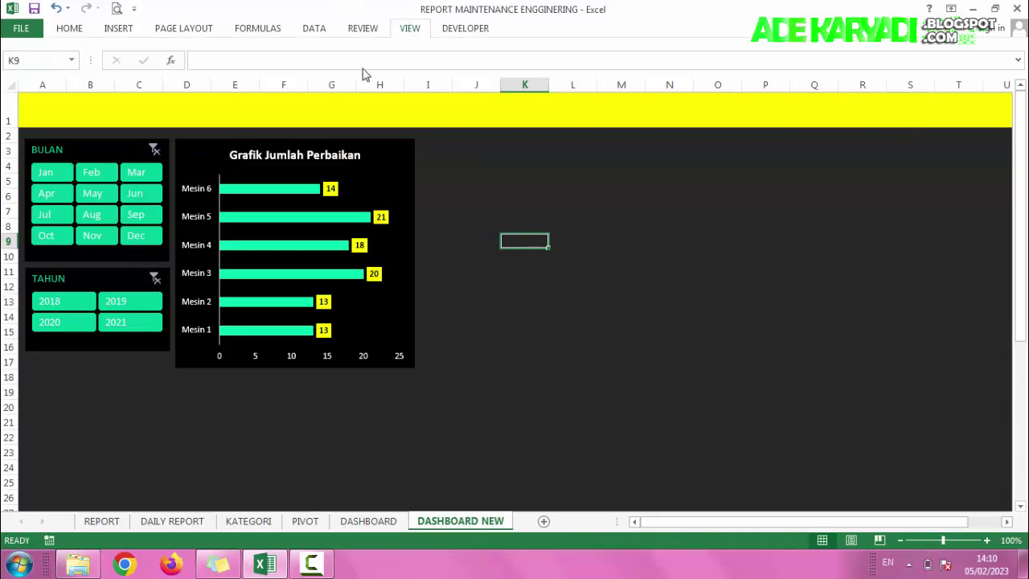
left_click(247, 78)
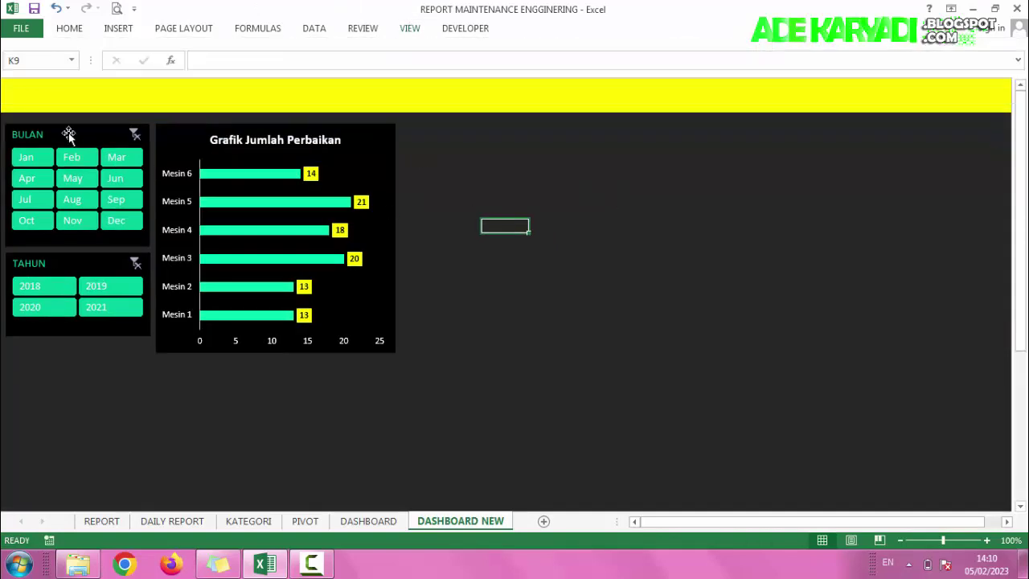
left_click(34, 89)
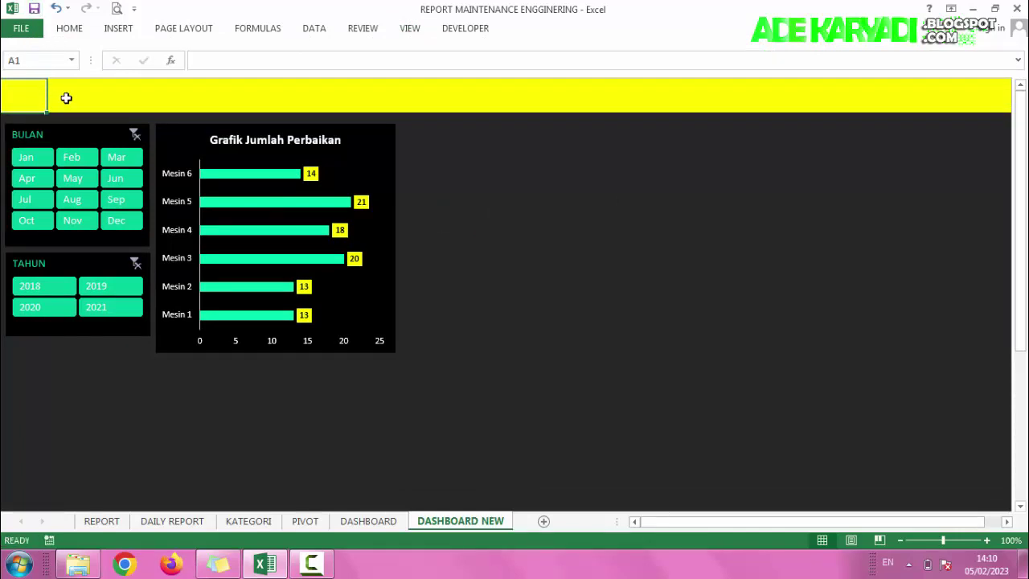
type("DA")
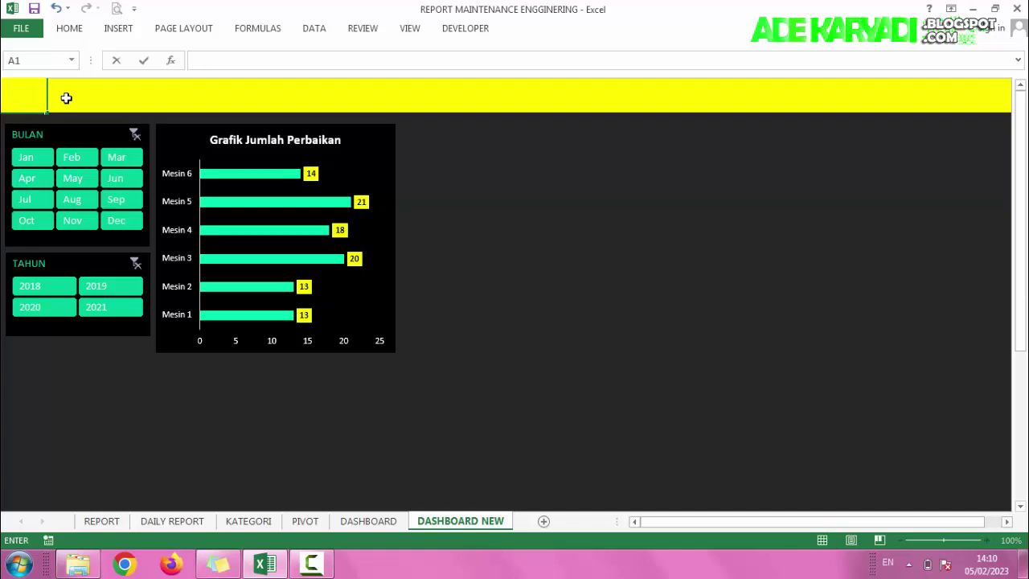
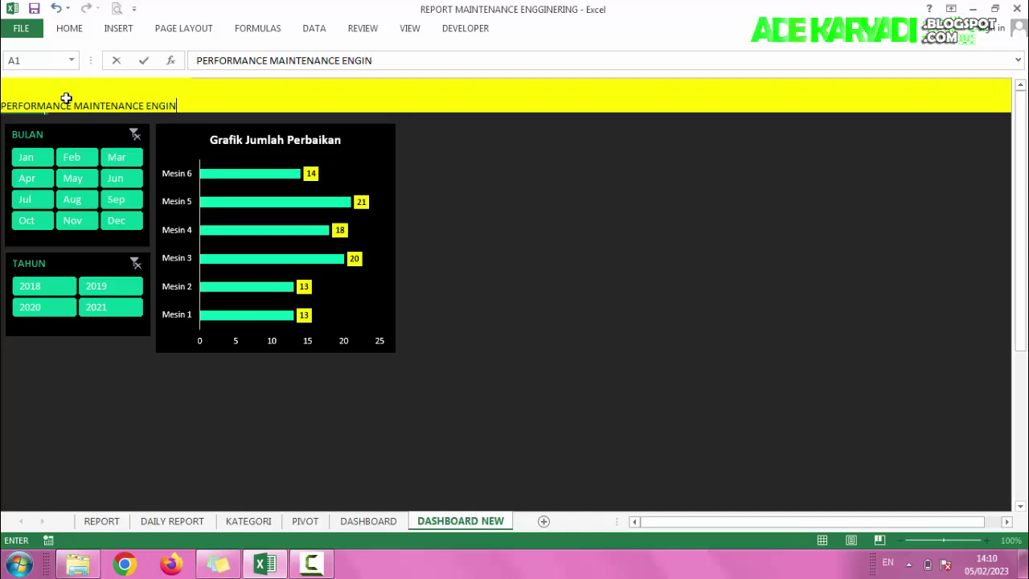
Finish the A1 title PERFORMANCE MAINTENANCE ENGINEERING and make it bold at 18-point size
type("G")
key("Return")
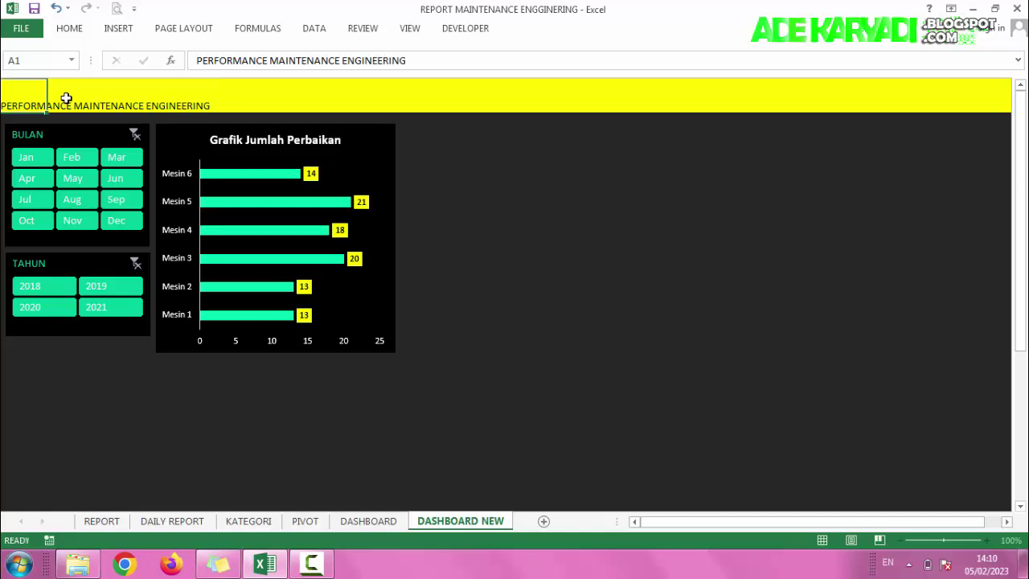
left_click(76, 28)
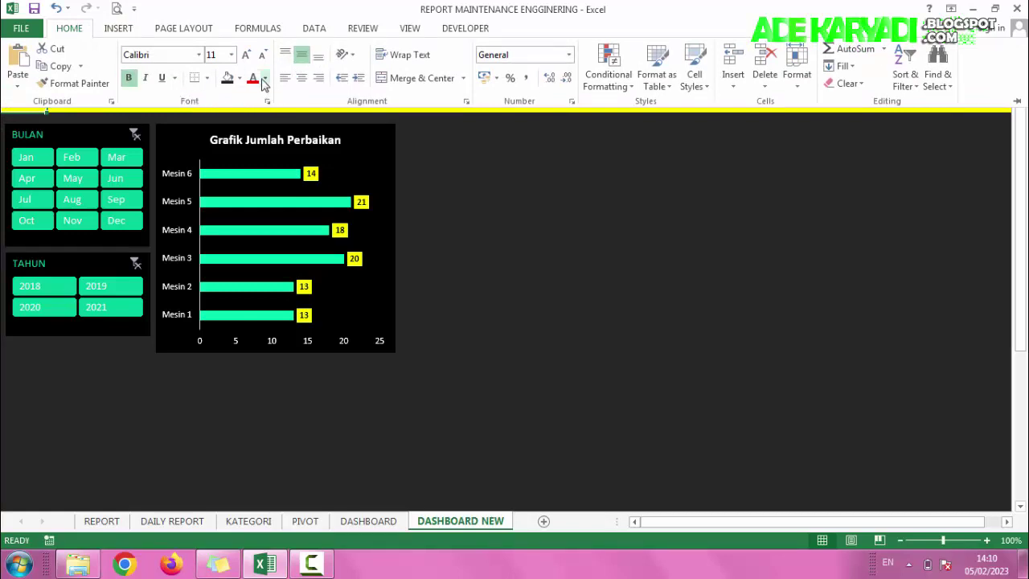
left_click(551, 176)
key("F1")
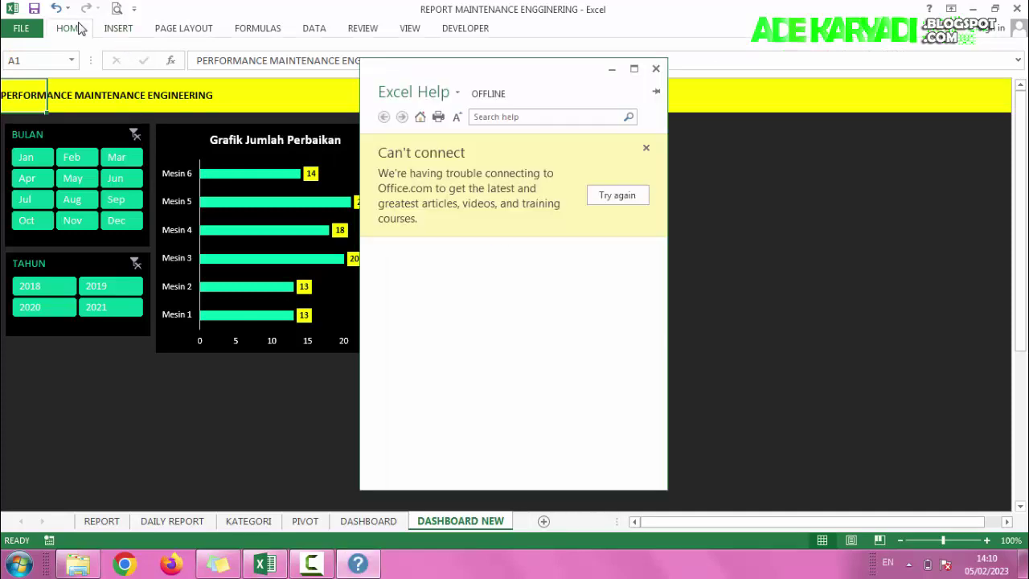
left_click(656, 68)
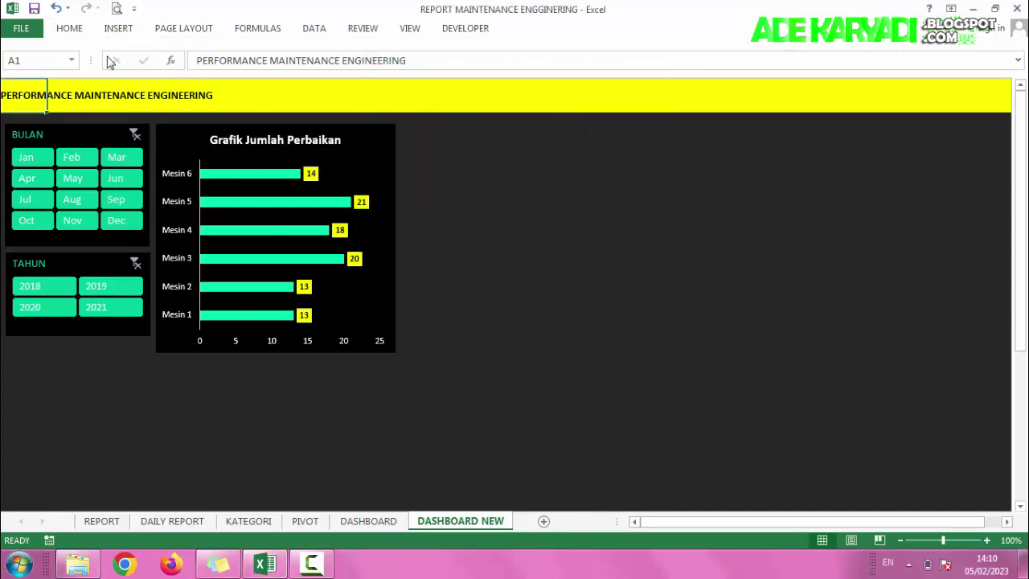
left_click(84, 33)
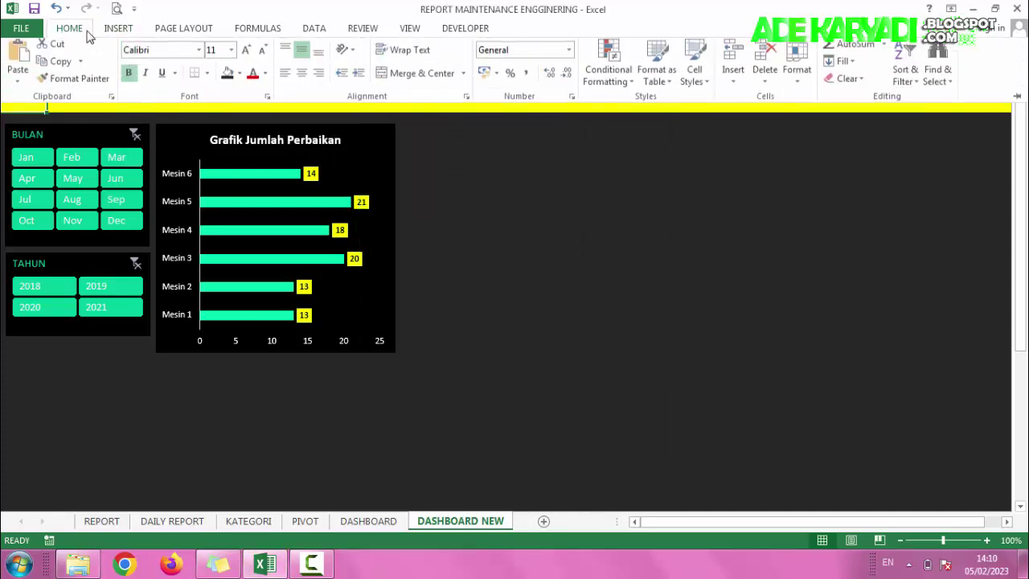
left_click(230, 55)
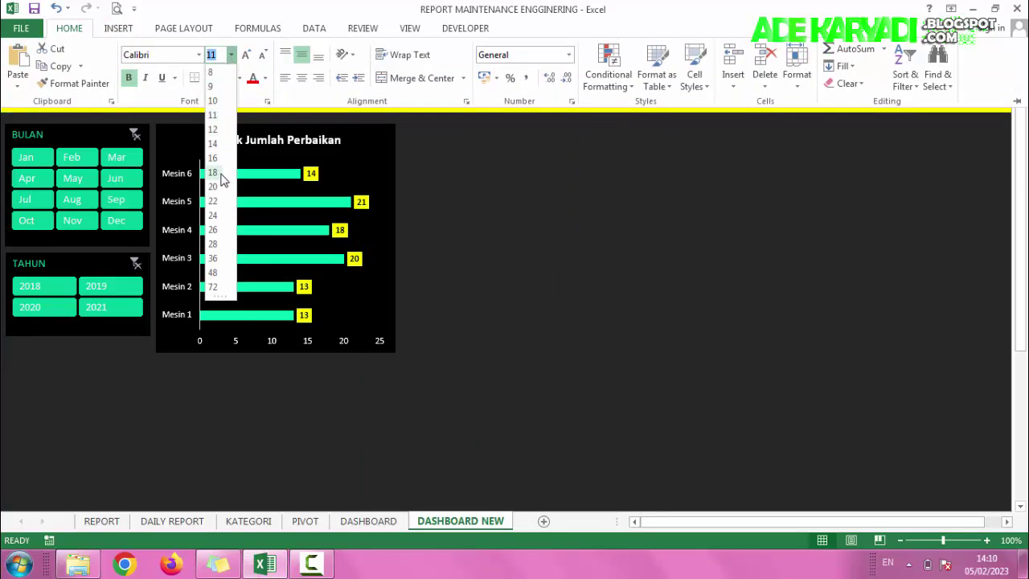
left_click(224, 180)
left_click(523, 181)
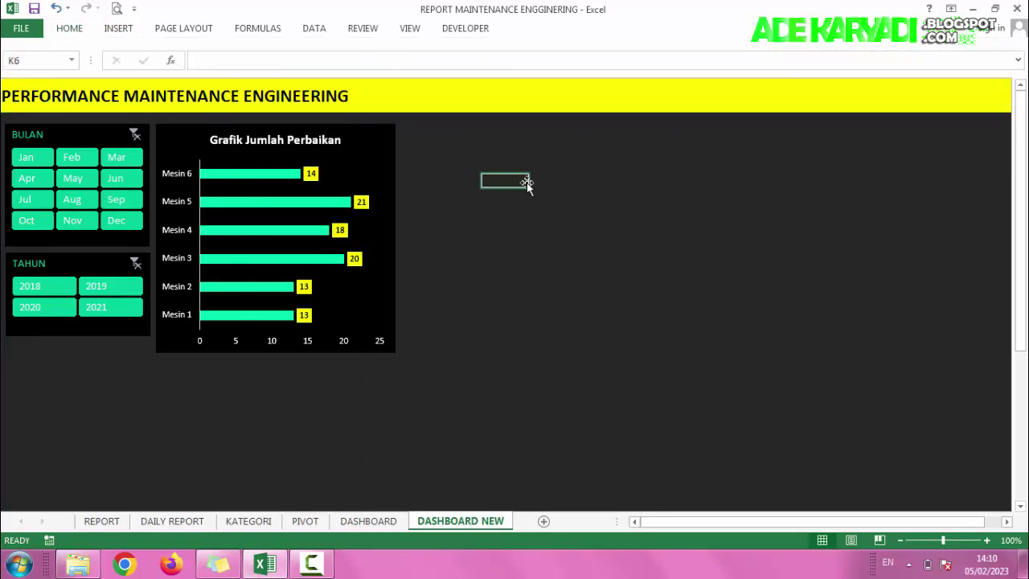
Save the workbook and select row 2 as the freeze point
key("ctrl+s")
scroll(519, 195, "down", 1)
scroll(519, 195, "up", 1)
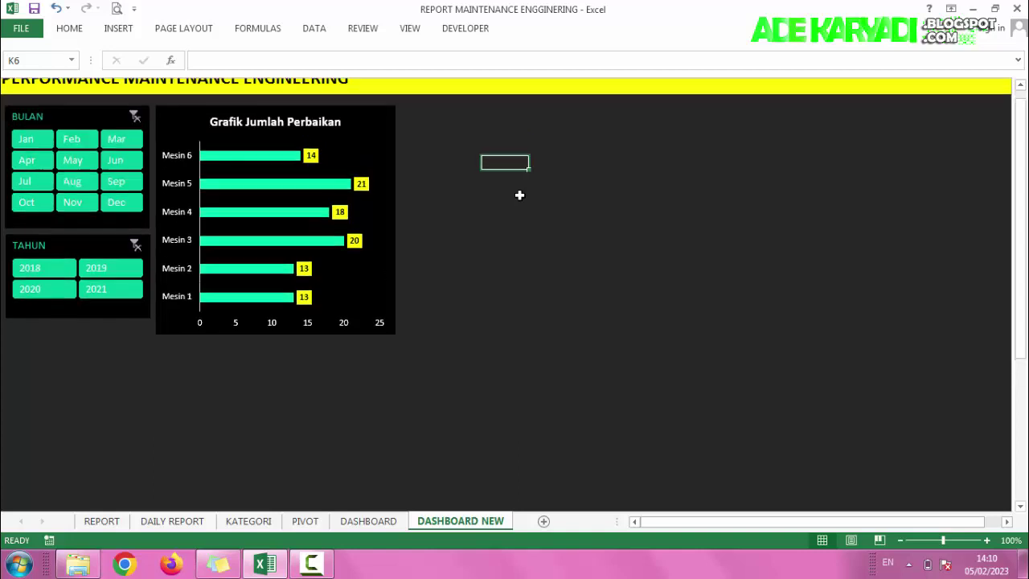
left_click(3, 121)
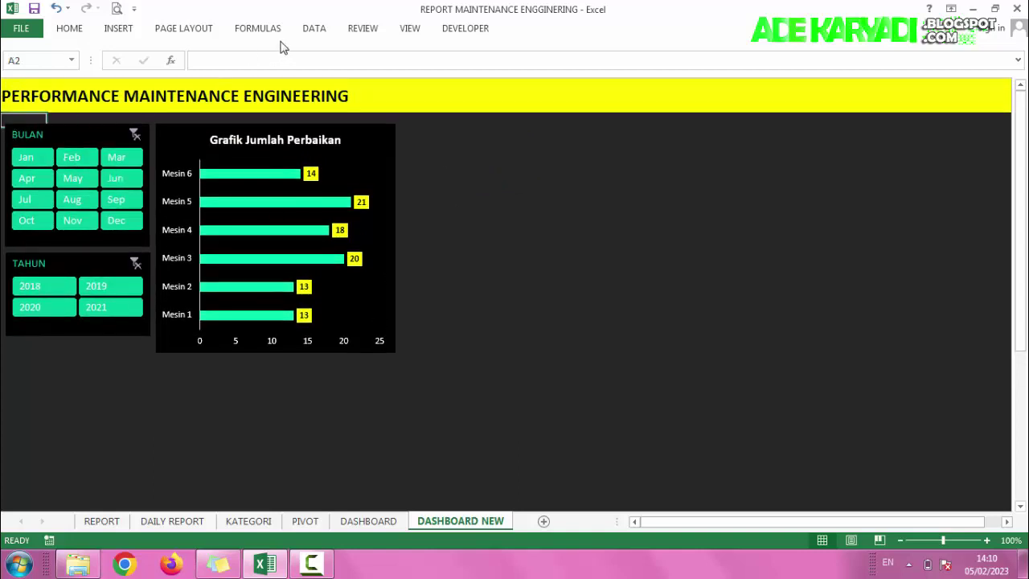
Freeze panes above row 2 so the title row stays fixed while scrolling
left_click(410, 29)
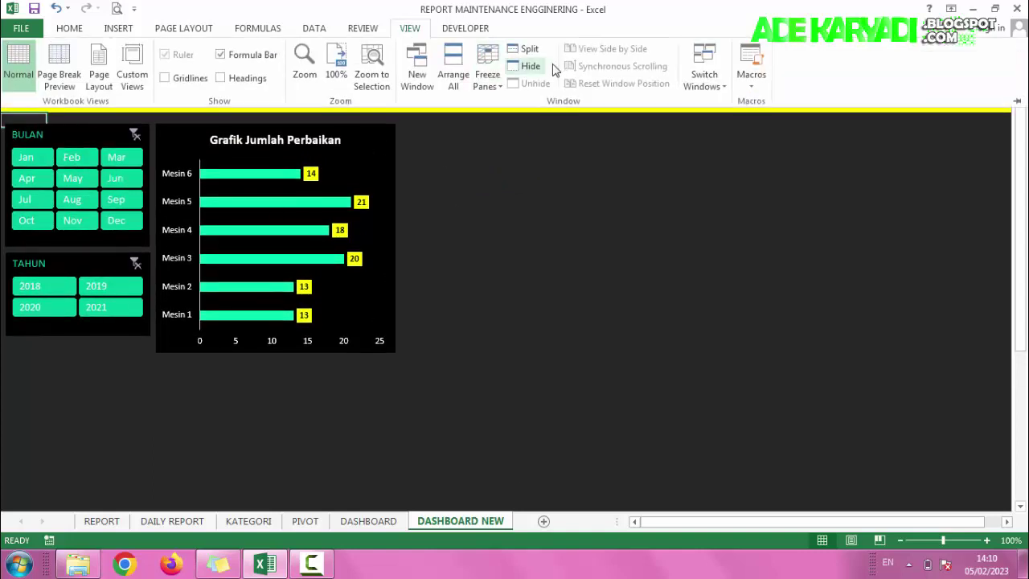
left_click(496, 74)
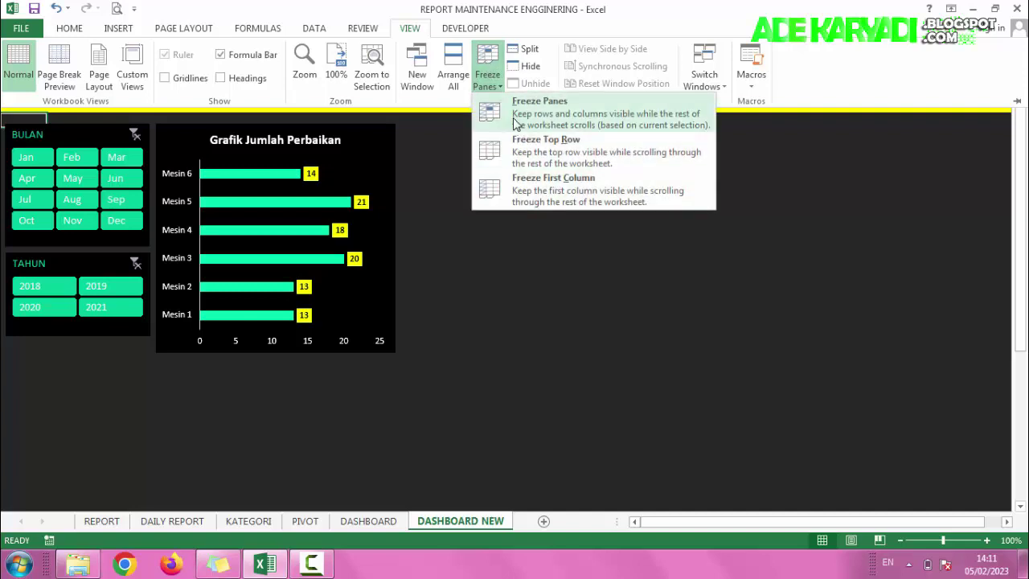
left_click(519, 109)
left_click(476, 169)
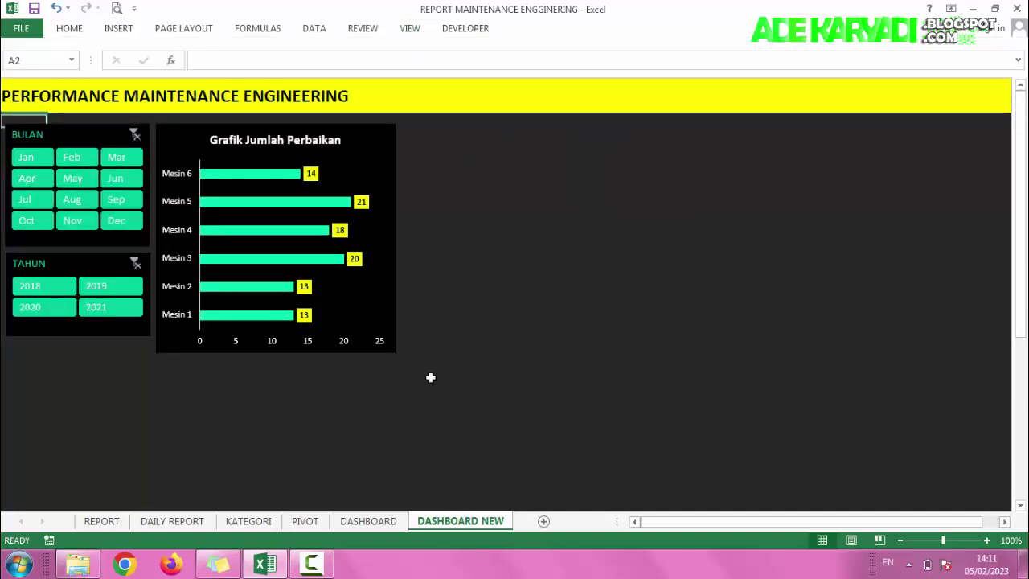
left_click(316, 565)
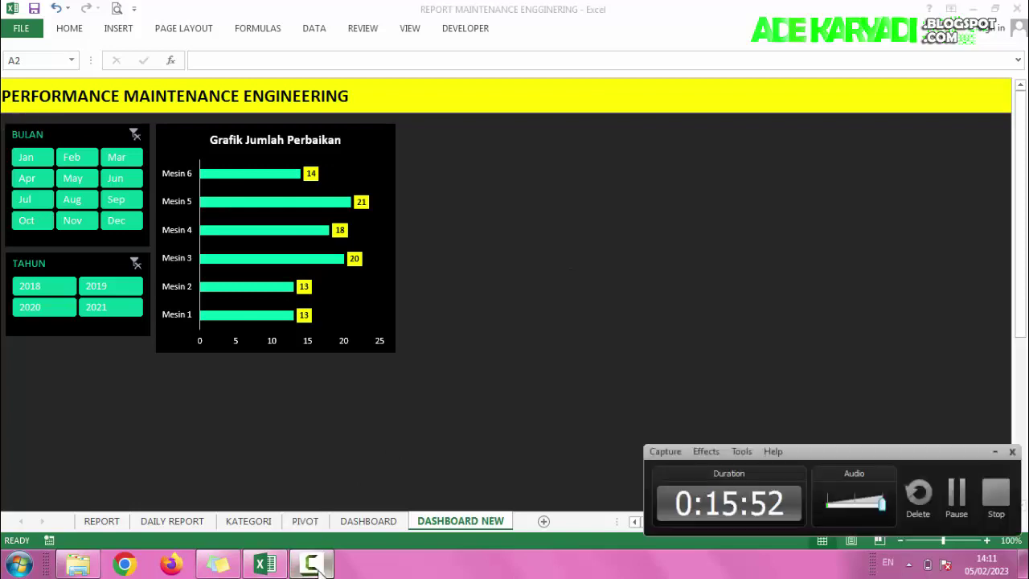
Test the chart with BULAN set to May and TAHUN set to 2018–2021, then clear both filters
left_click(315, 565)
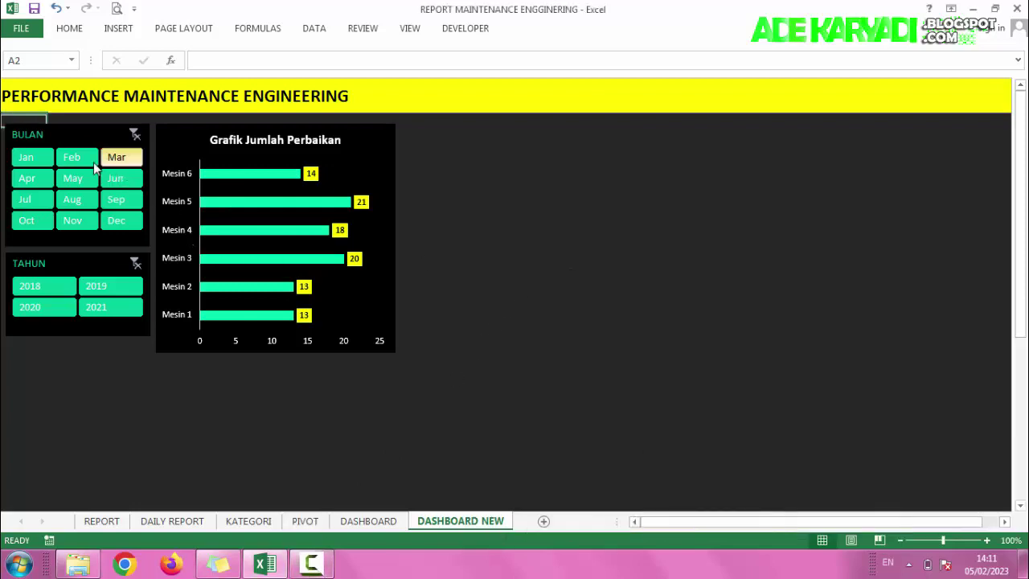
left_click(89, 161)
left_click(72, 182)
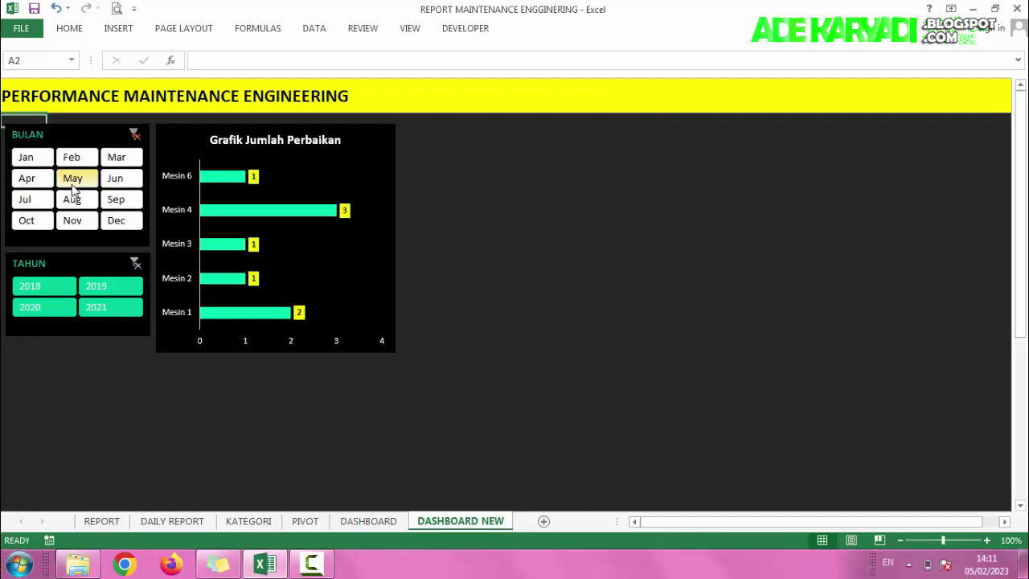
left_click(135, 135)
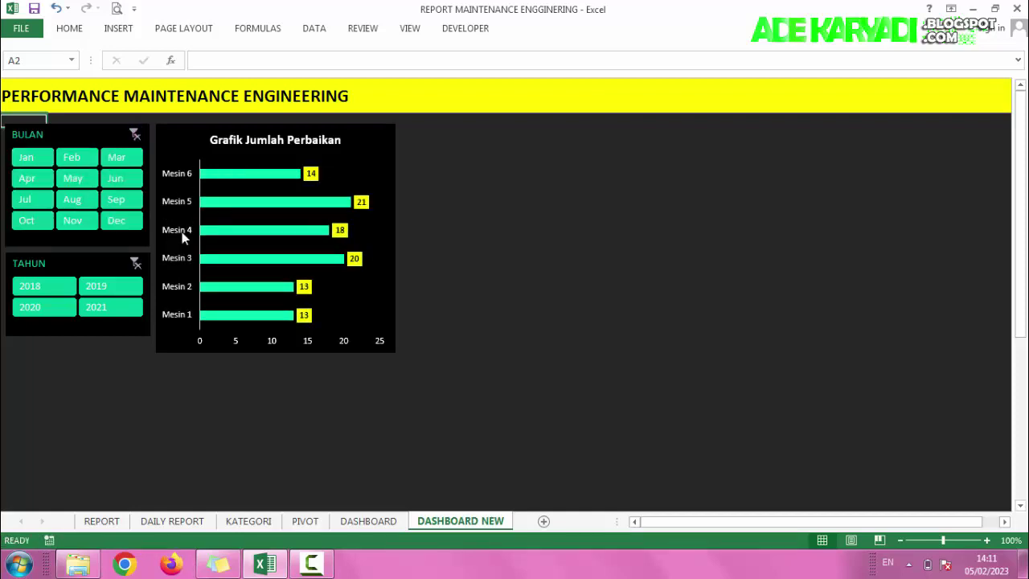
left_click(102, 284)
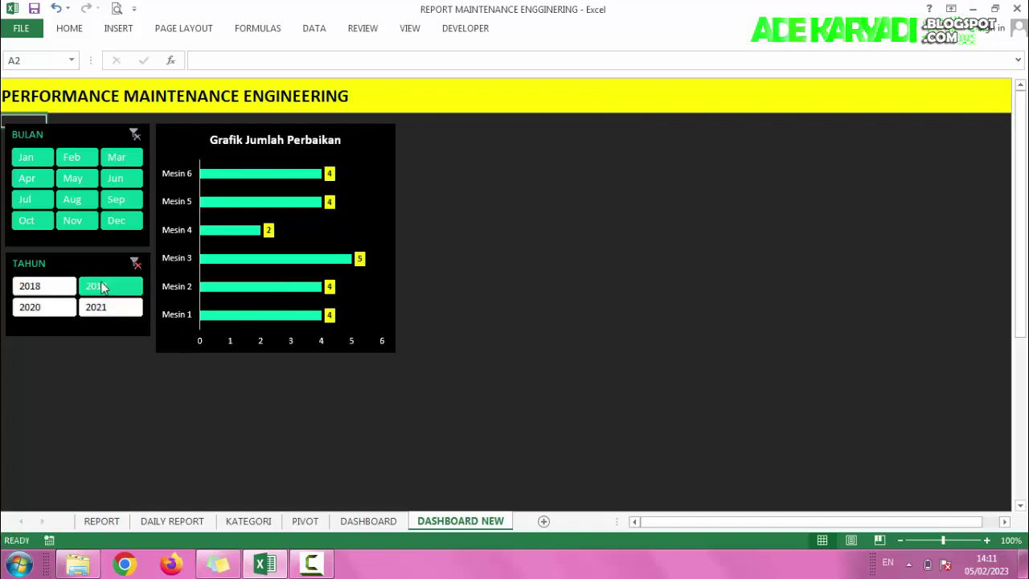
left_click(49, 291)
left_click(49, 307)
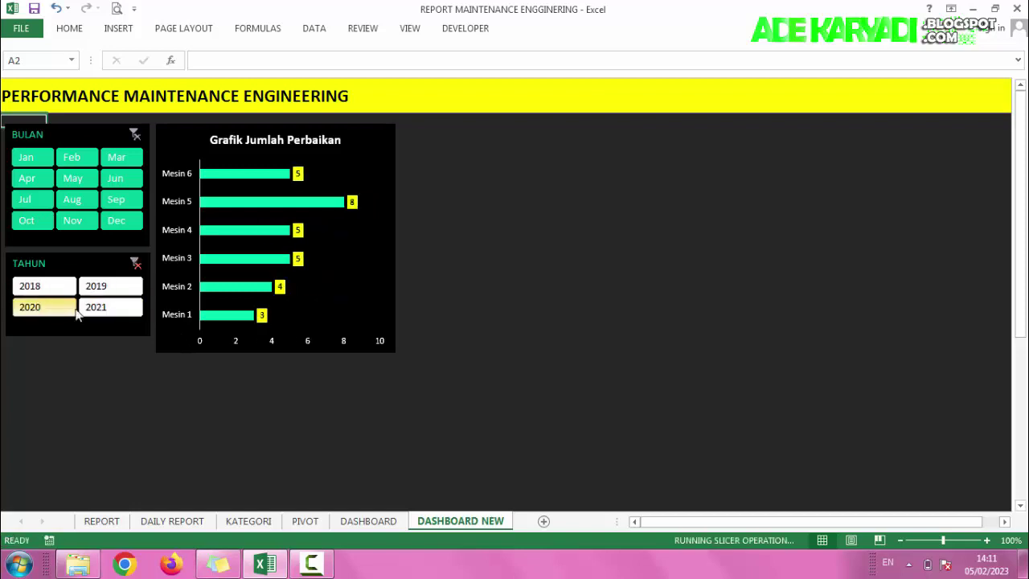
left_click(117, 308)
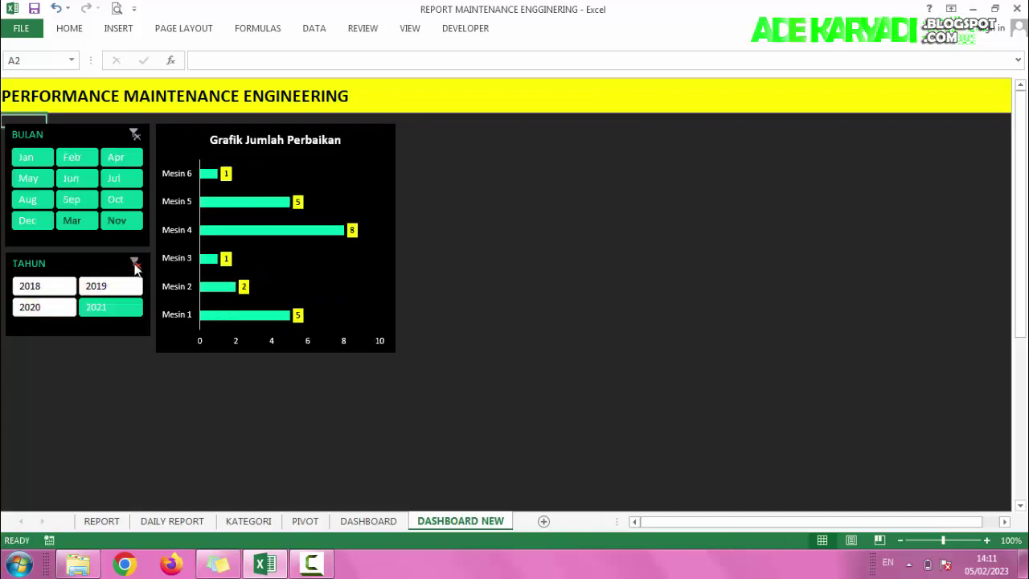
left_click(135, 265)
Try June, May, August and March in BULAN, clear it, and select the pivot chart
left_click(117, 178)
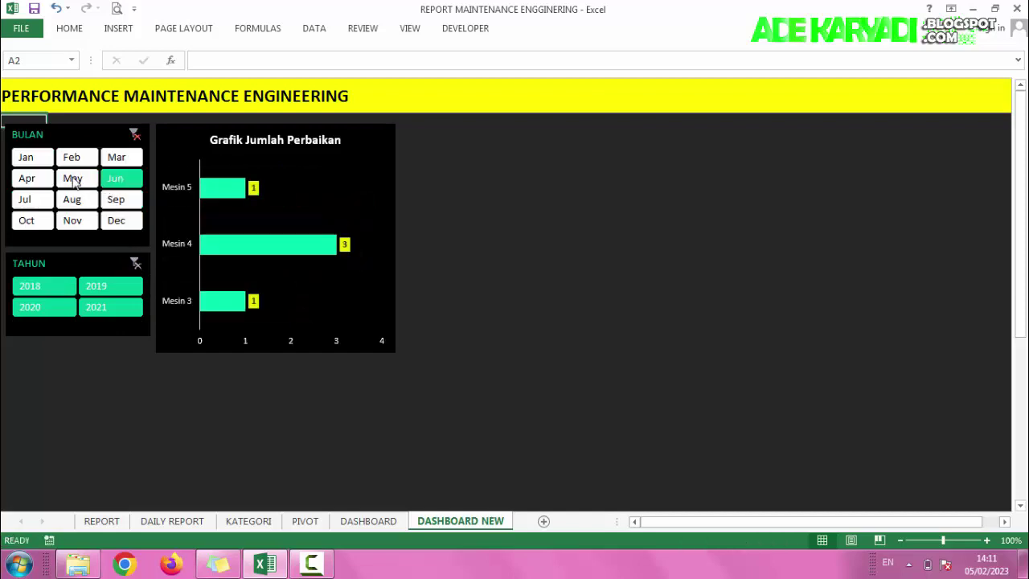
left_click(73, 180)
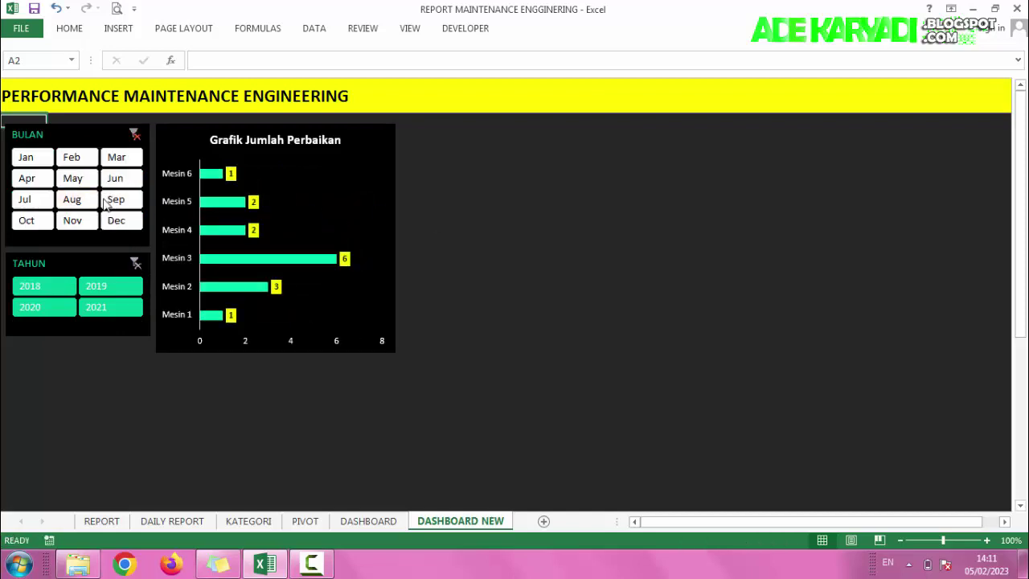
left_click(93, 201)
left_click(117, 157)
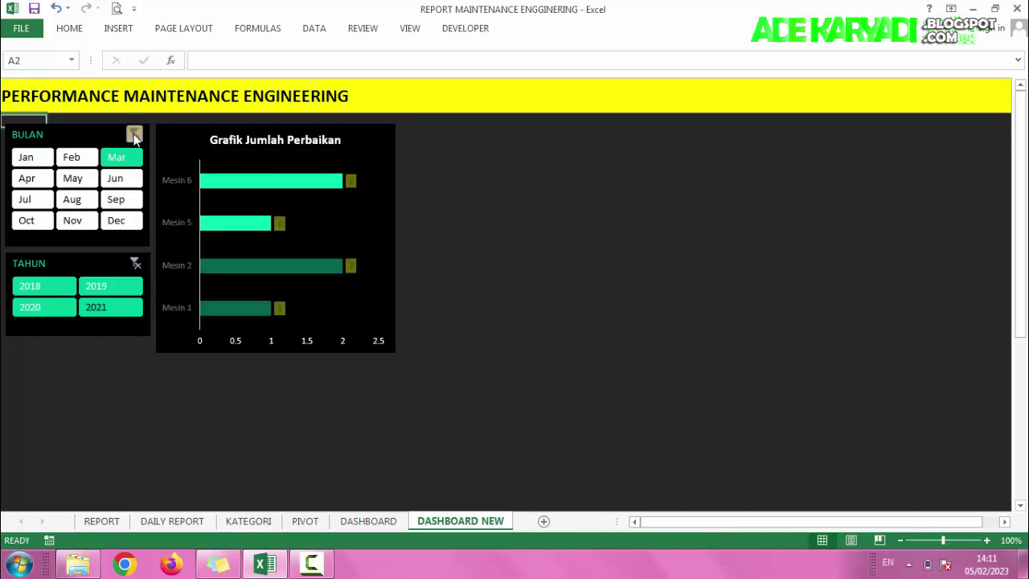
left_click(134, 136)
left_click(438, 182)
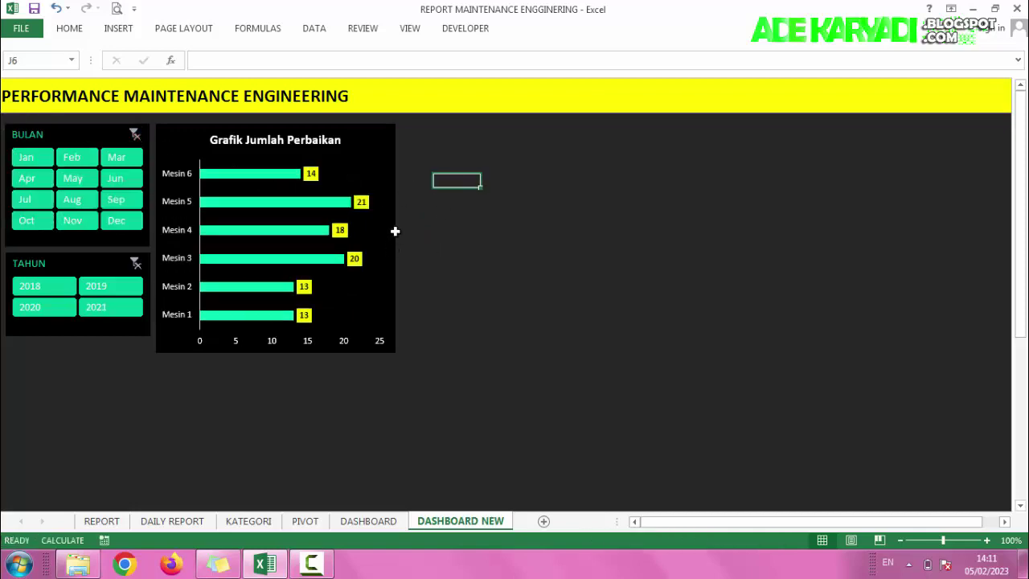
left_click(394, 231)
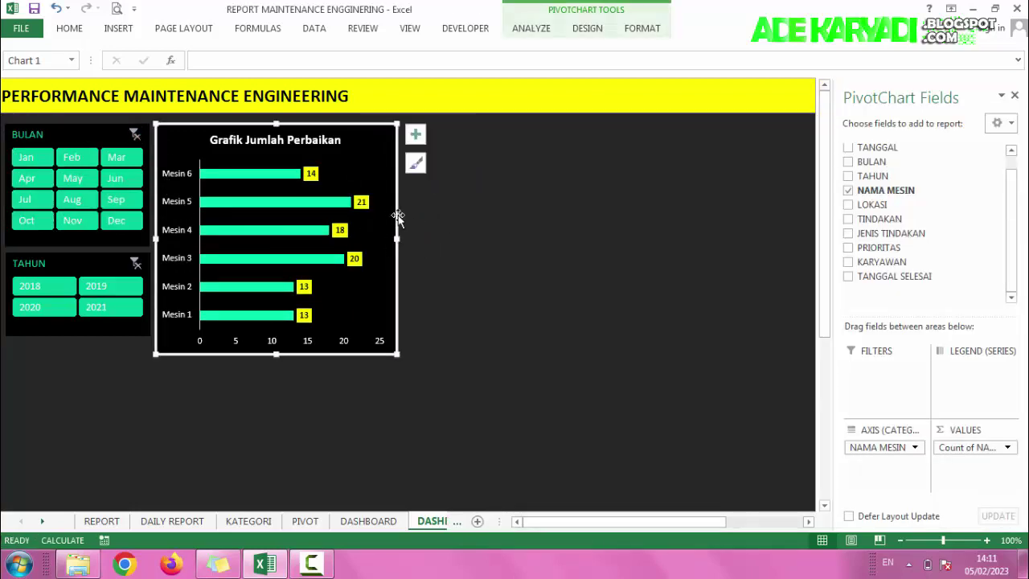
Move the pivot chart beside the slicers and stretch it leftward and downward
left_click_drag(397, 217, 693, 226)
left_click(770, 196)
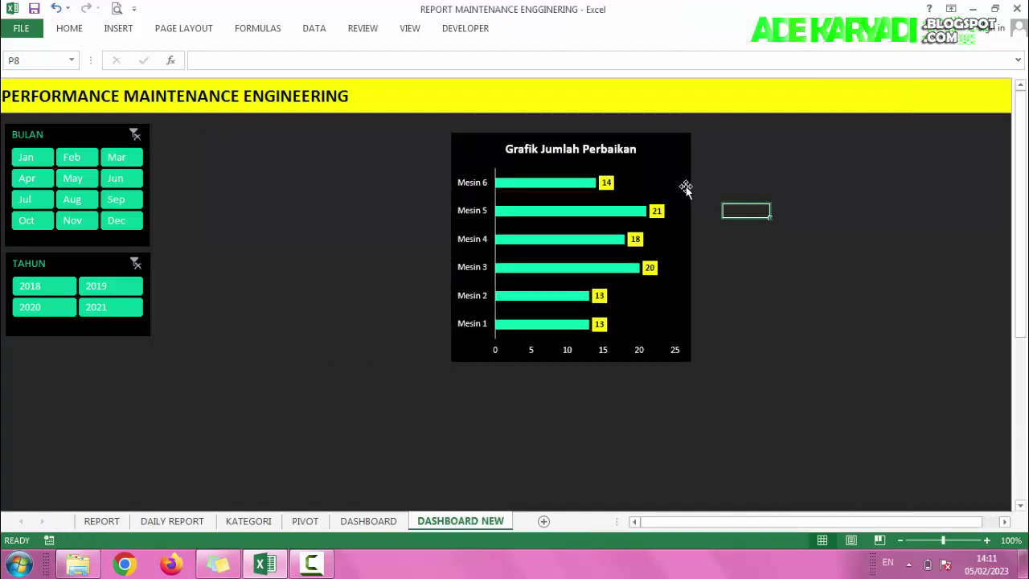
left_click(685, 184)
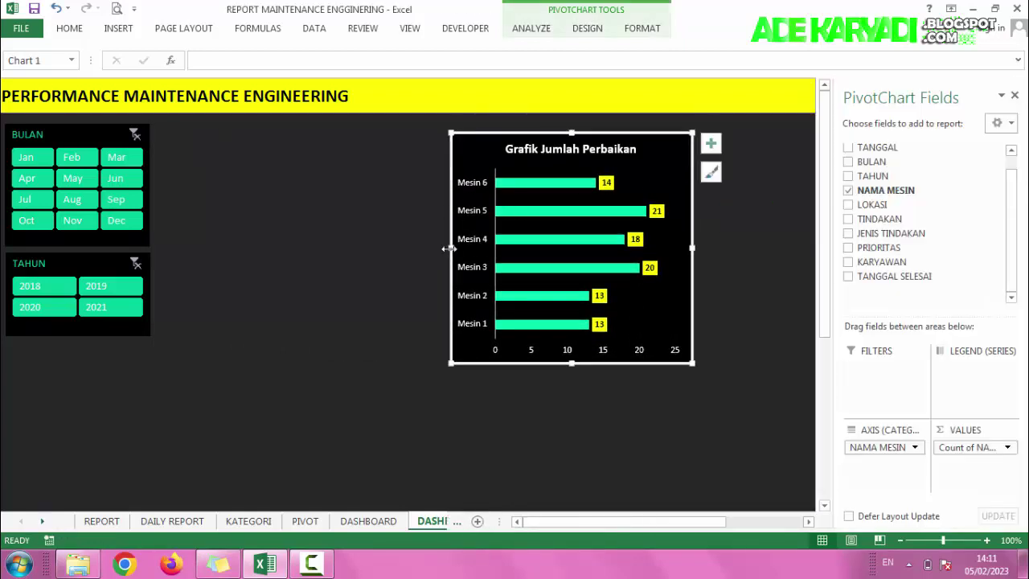
left_click_drag(449, 248, 191, 249)
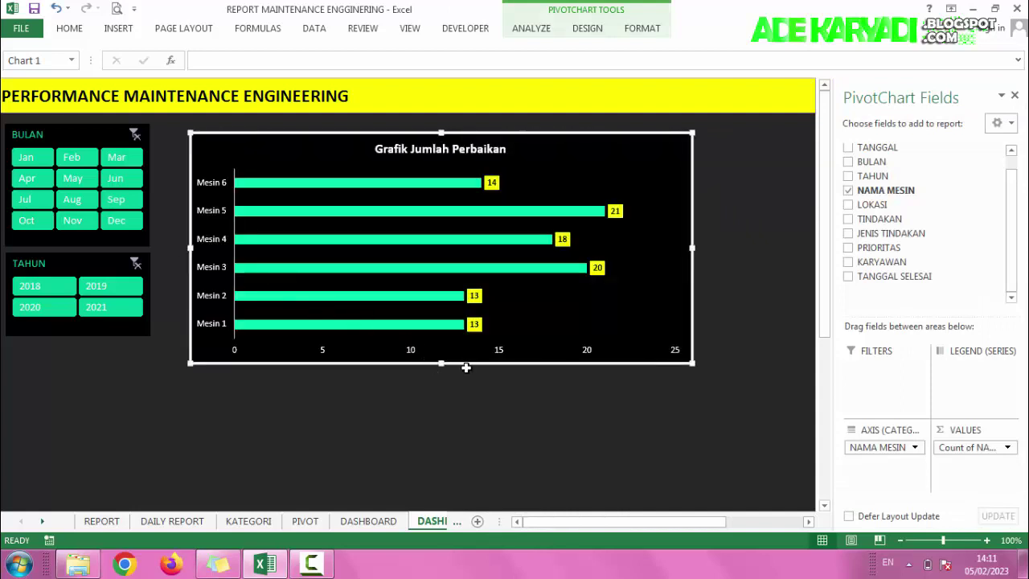
left_click_drag(440, 363, 441, 483)
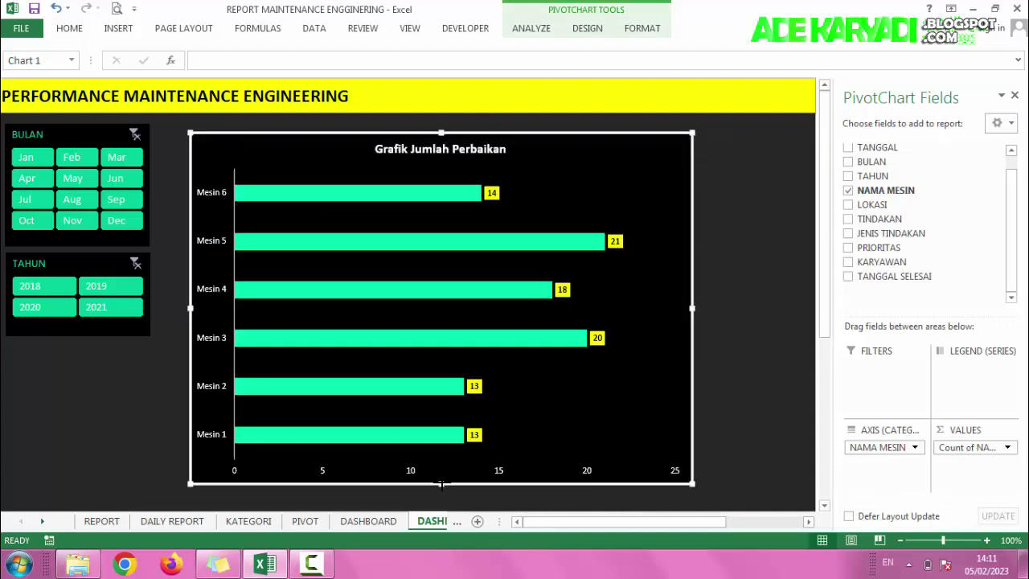
left_click(778, 256)
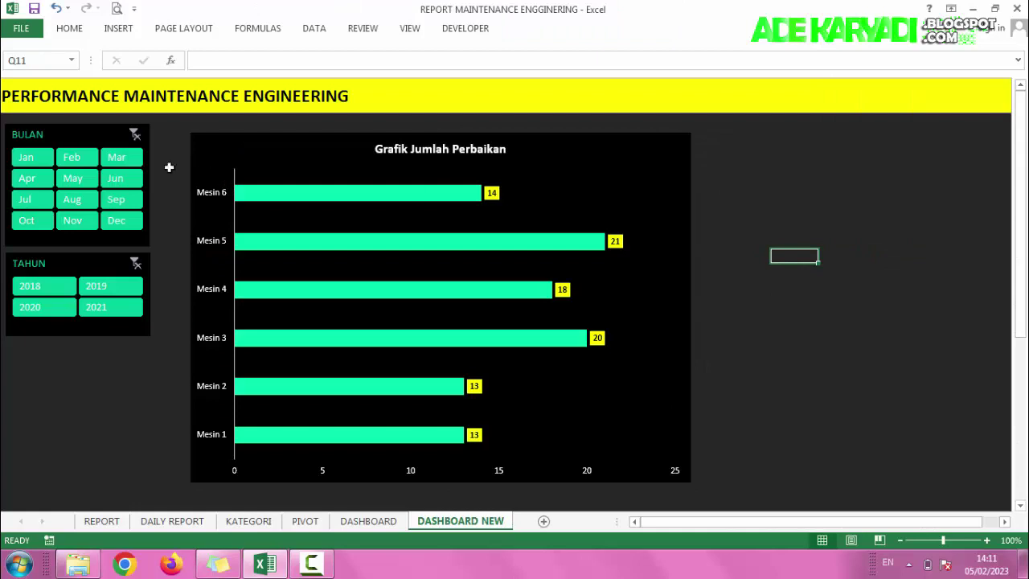
Enlarge both BULAN and TAHUN slicers, then move TAHUN down below BULAN
left_click(113, 131)
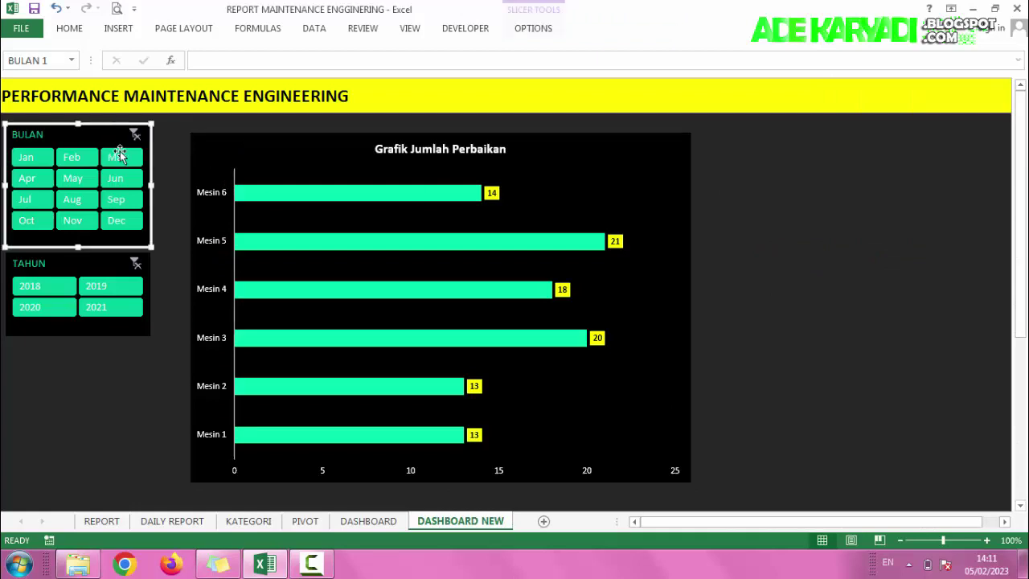
left_click(120, 332, "ctrl")
left_click_drag(125, 338, 169, 360)
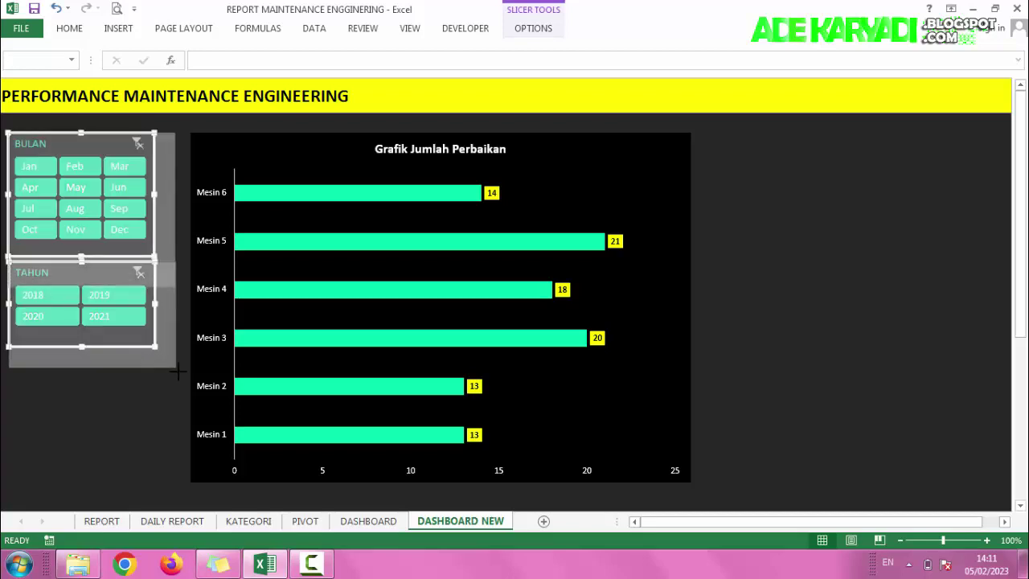
left_click_drag(169, 361, 155, 392)
left_click(121, 408)
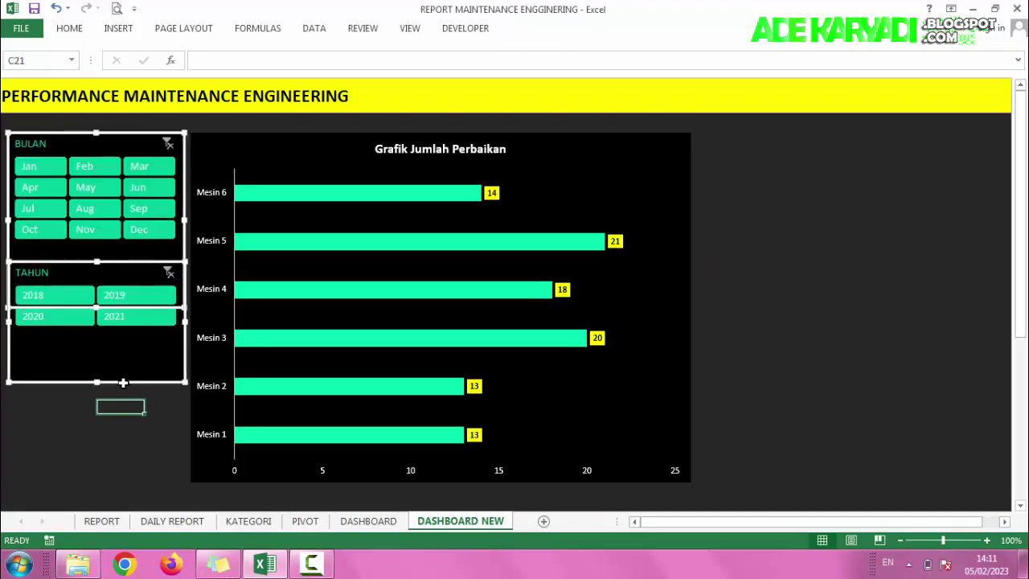
left_click_drag(117, 360, 119, 429)
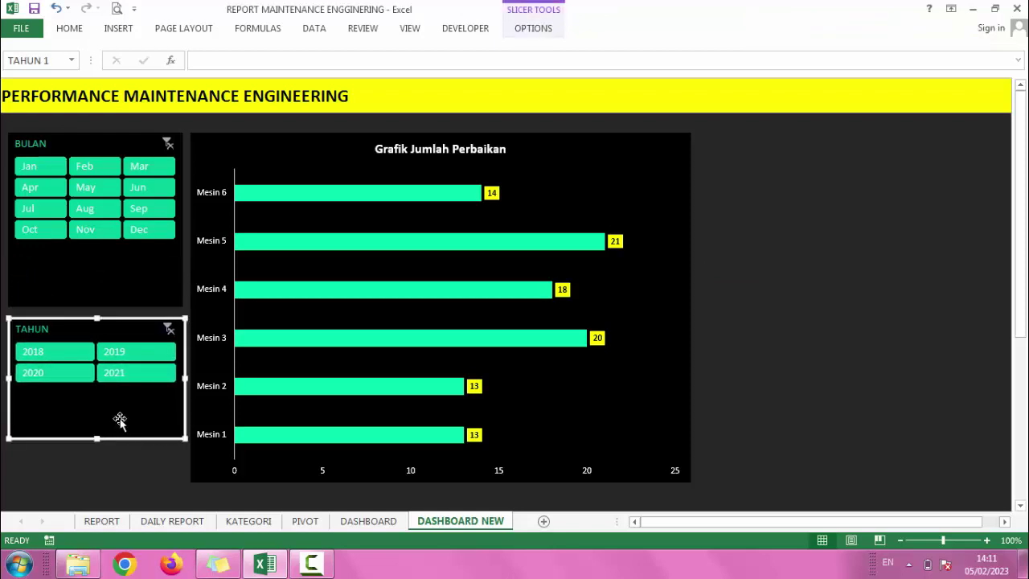
left_click(119, 467)
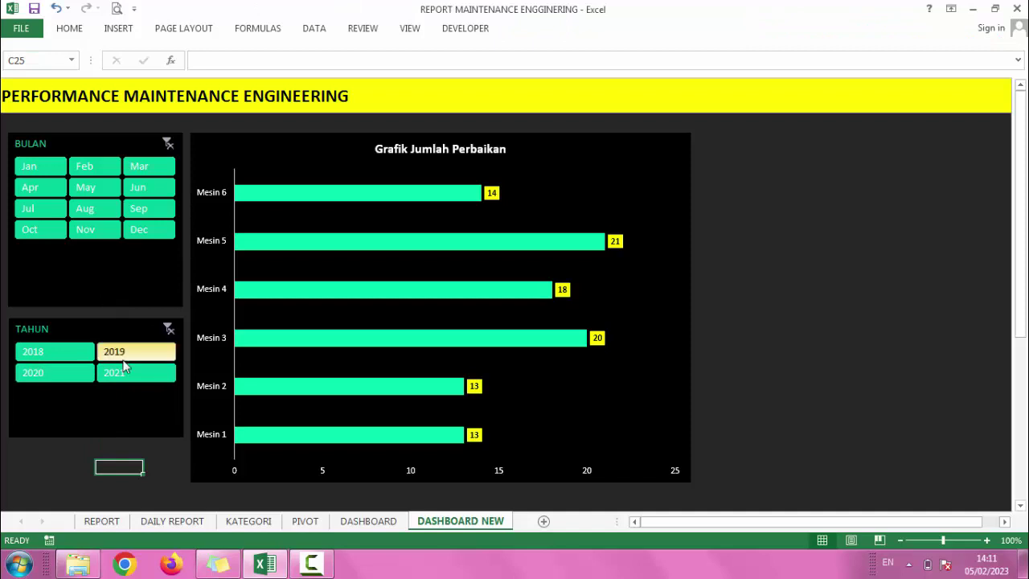
left_click(126, 360)
left_click(70, 372)
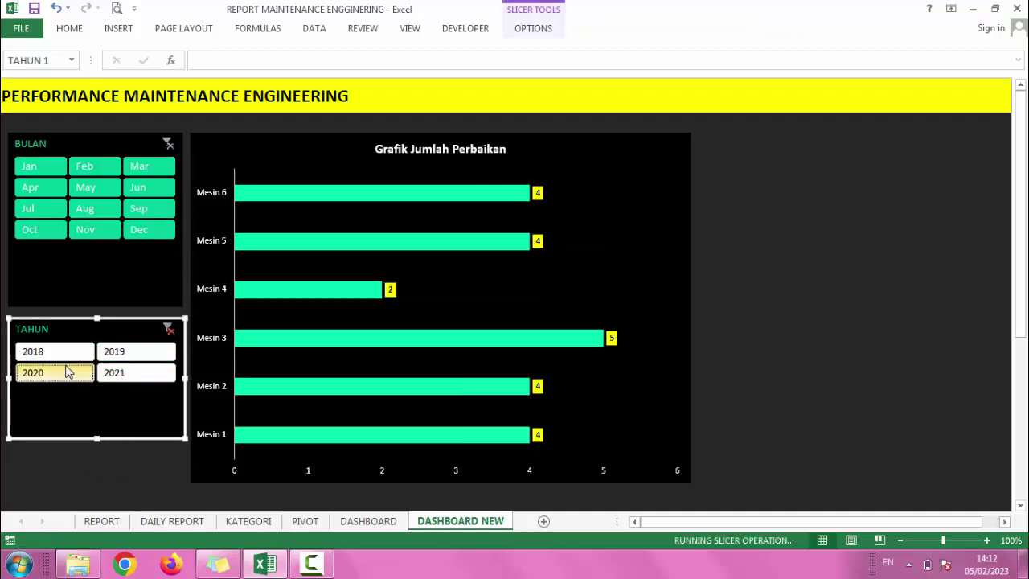
left_click(66, 352)
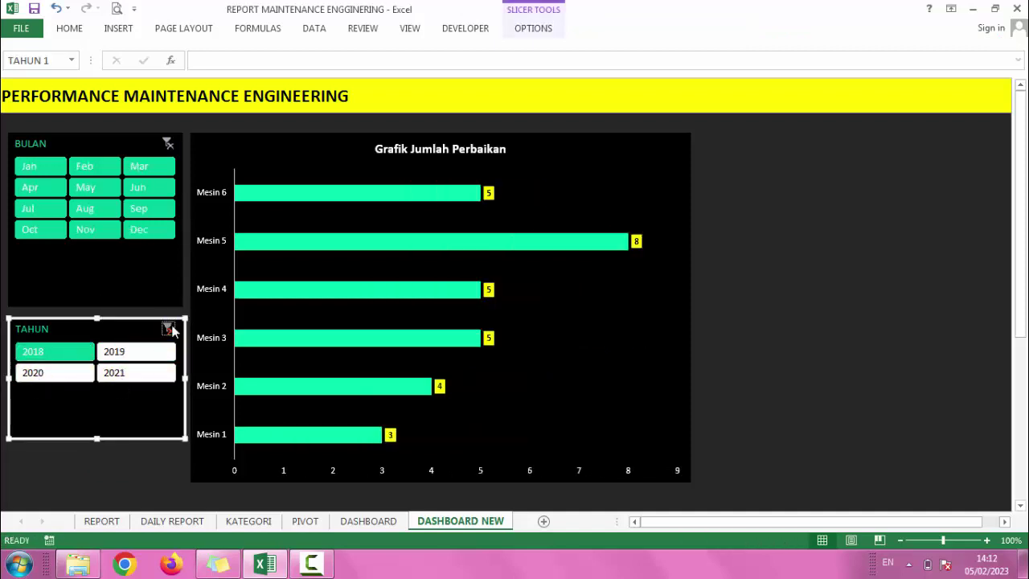
left_click(169, 328)
left_click(792, 197)
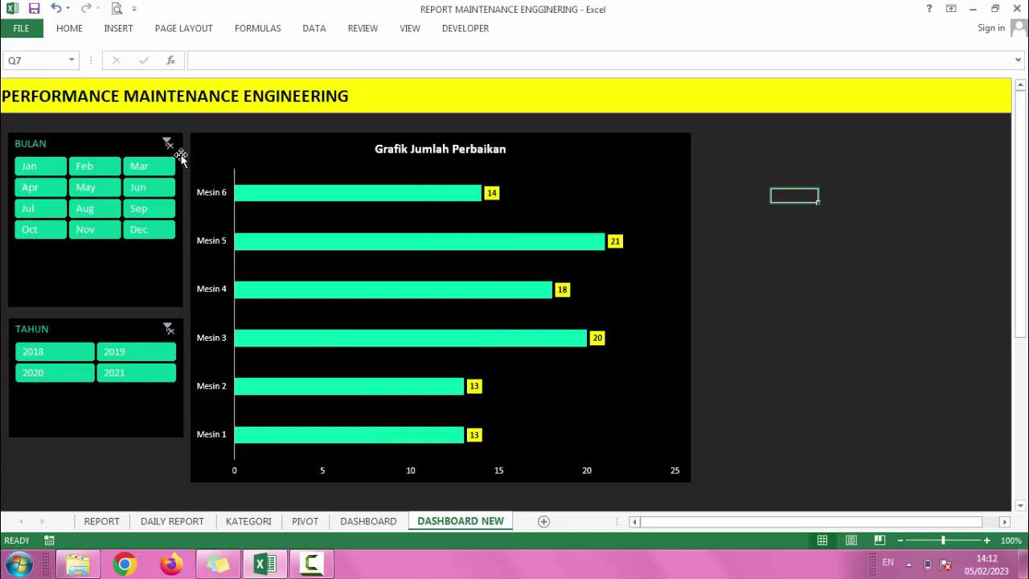